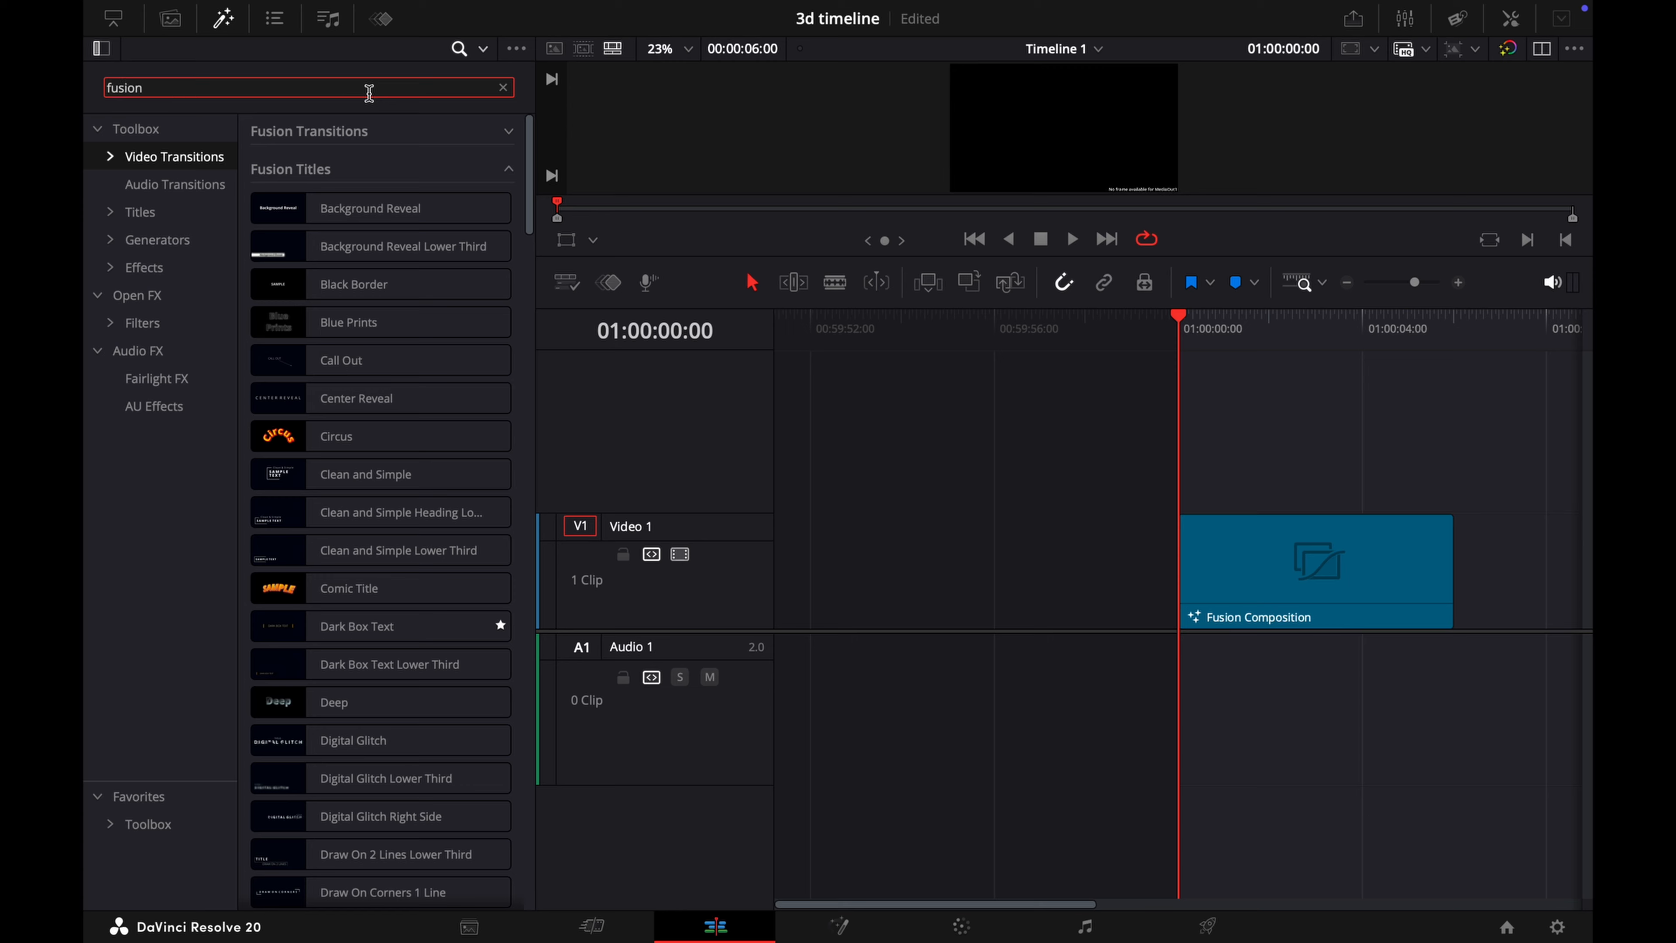
Step: Find the Fusion Composition effect, place it at the start of the Video 1 track, and open it on the Fusion page
{"action": "type", "text": "com"}
{"action": "left_click", "coordinate": [373, 173]}
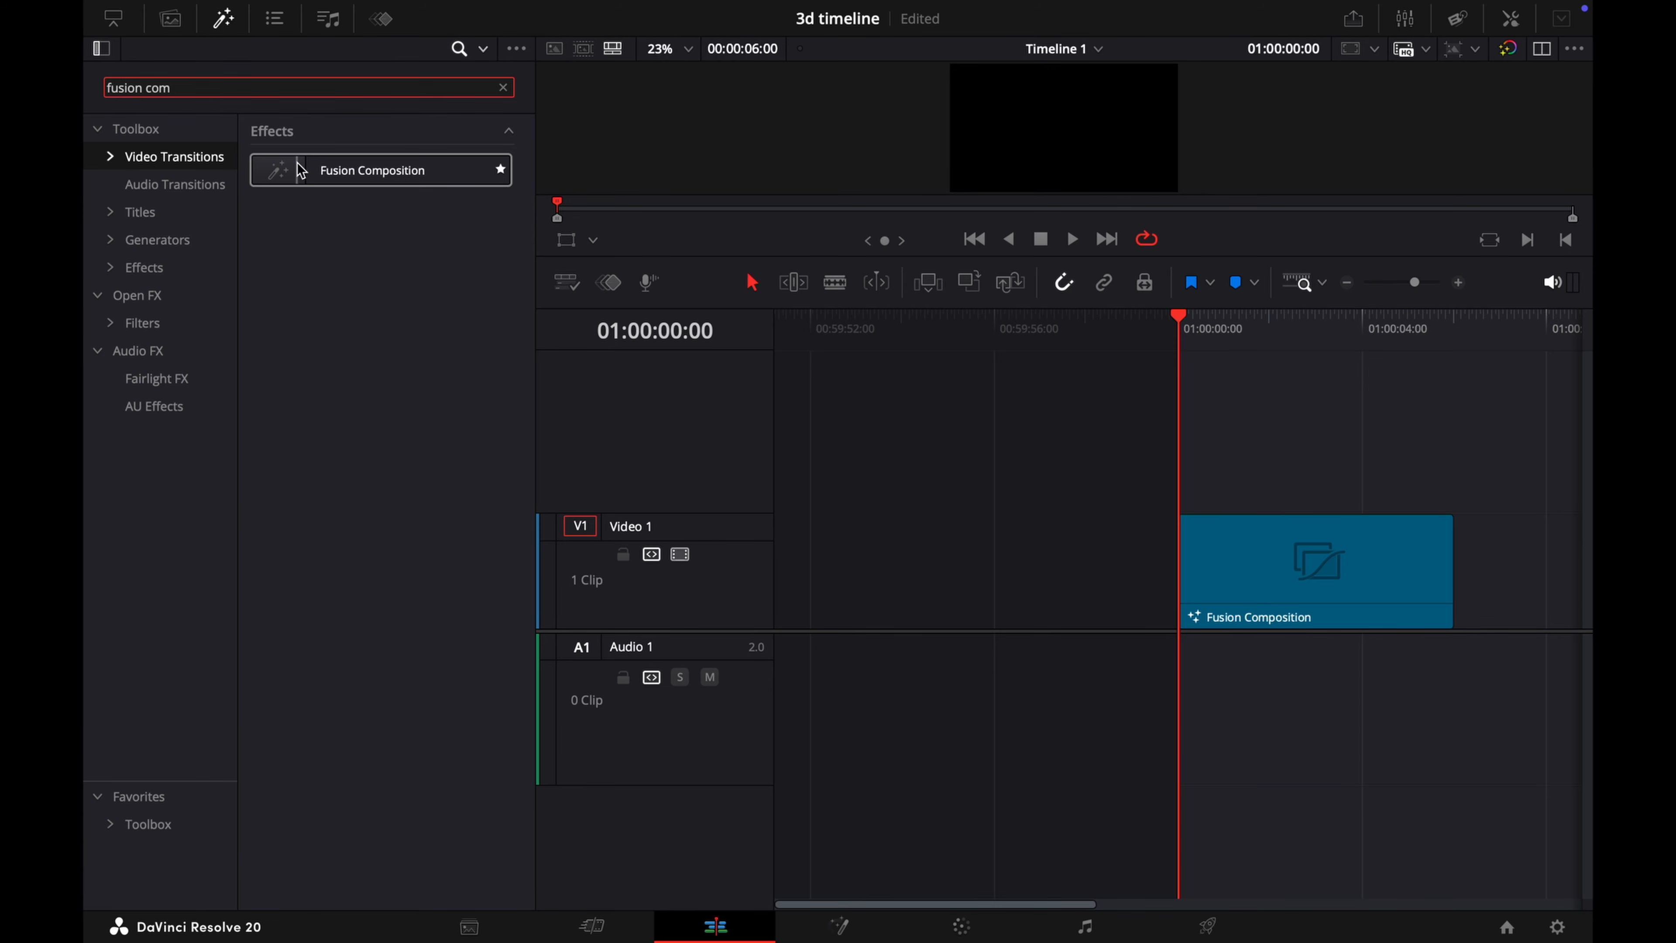
{"action": "left_click_drag", "start_coordinate": [373, 176], "coordinate": [1232, 560]}
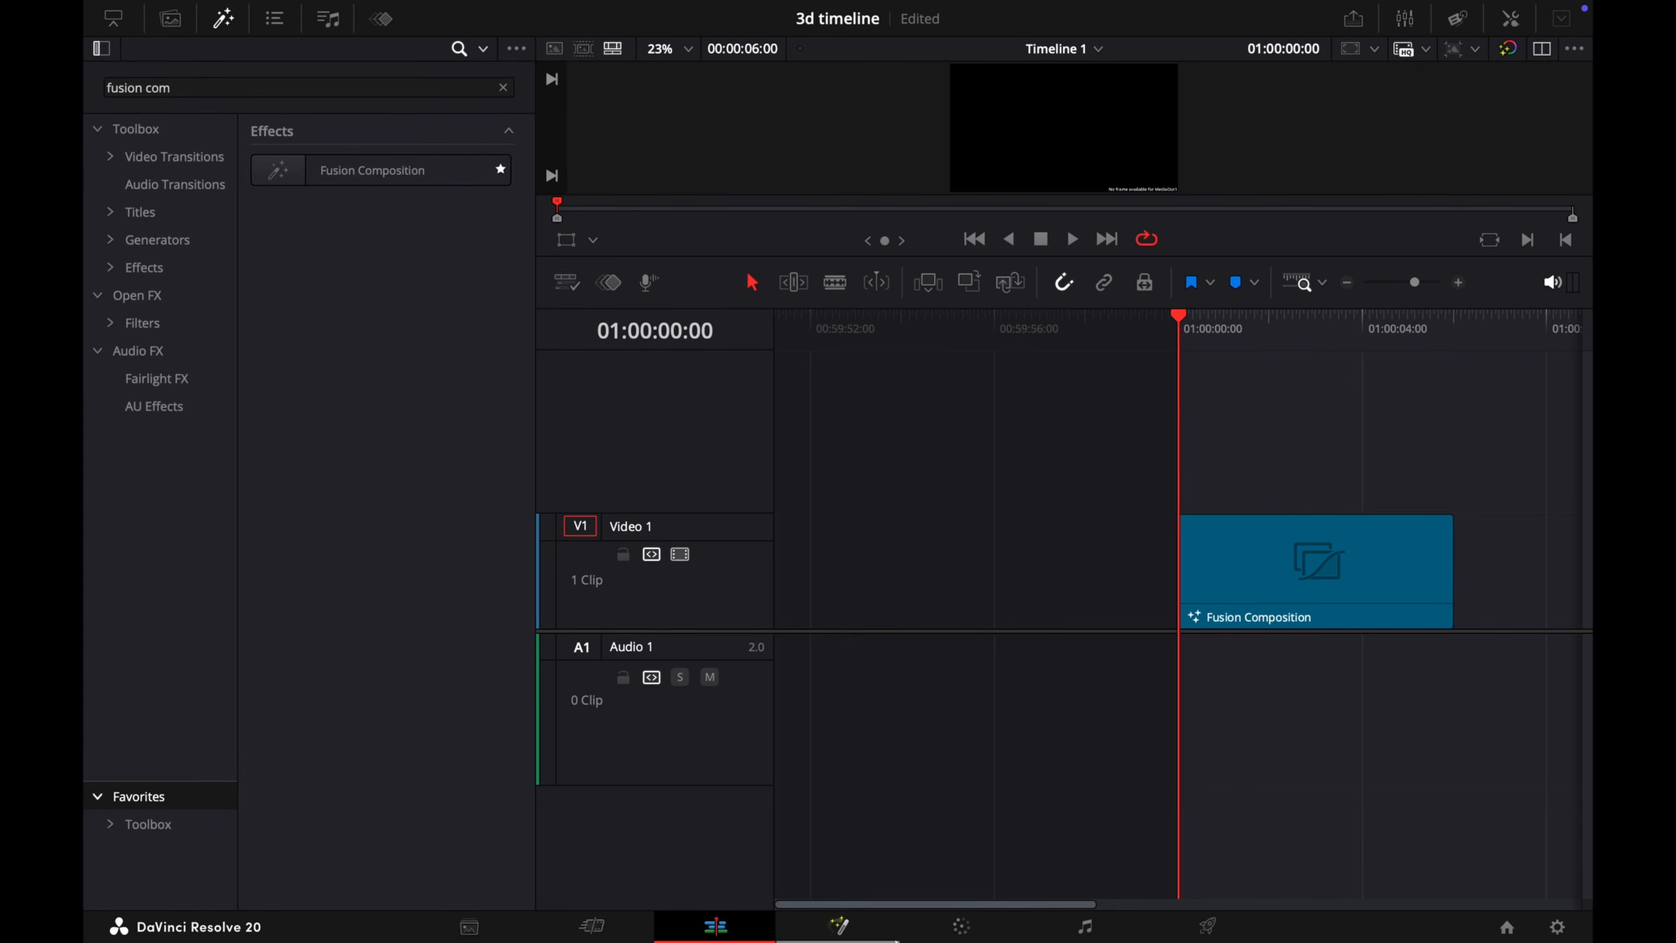
{"action": "left_click", "coordinate": [839, 925]}
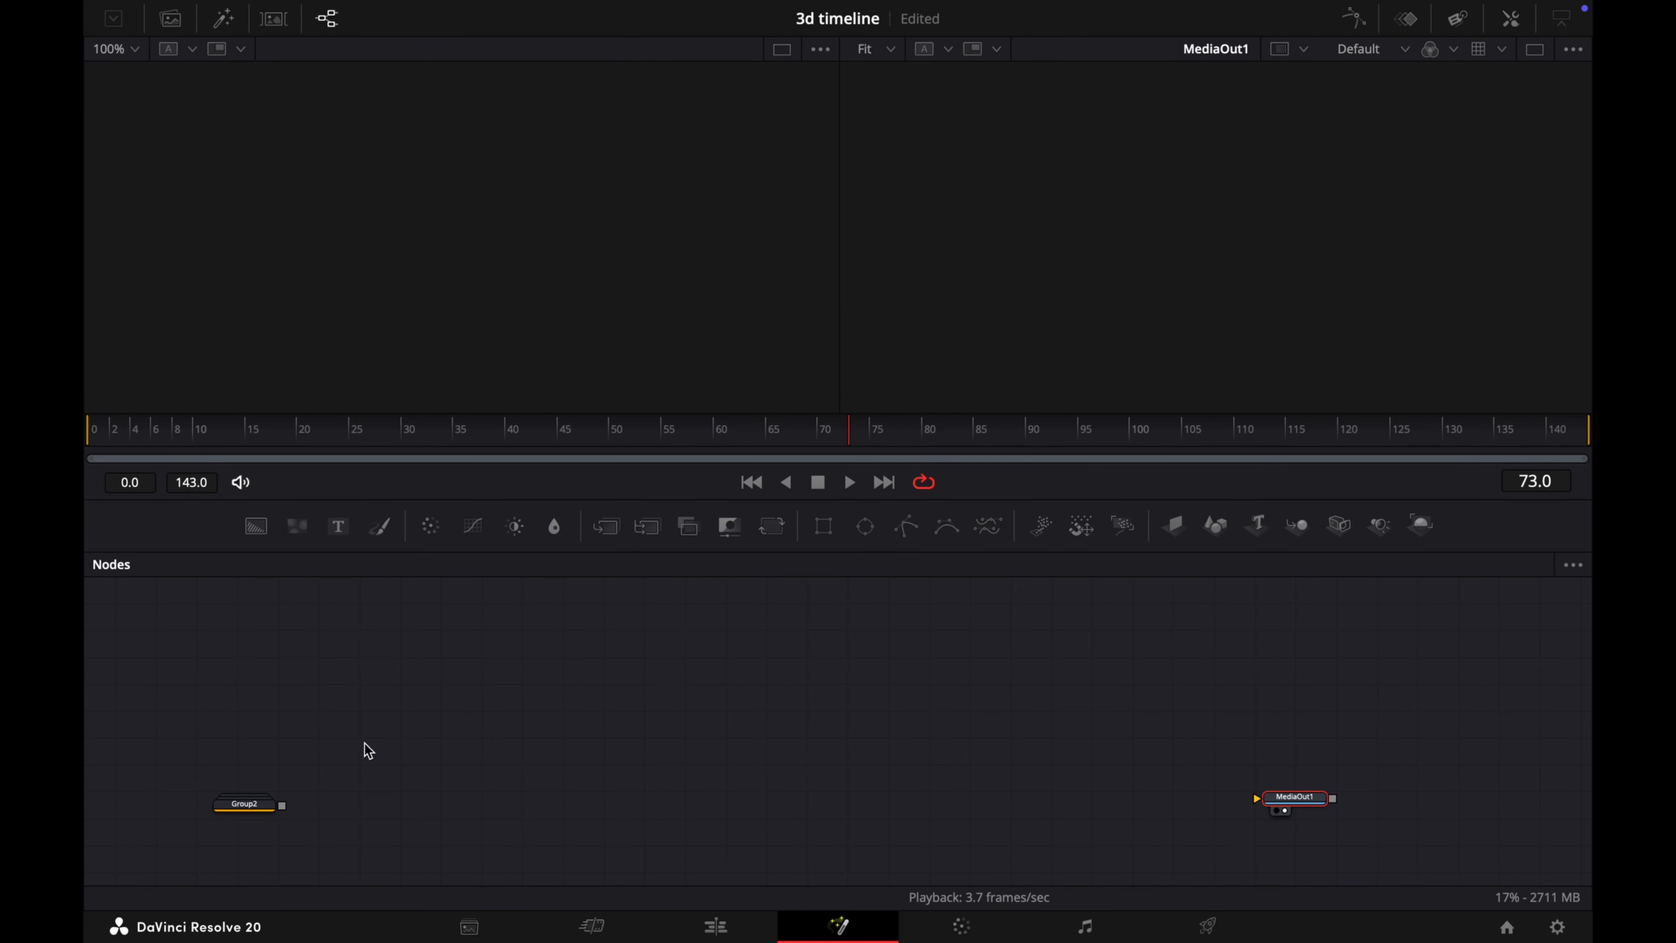
Step: Add an HSL Keyer after Group2, view both nodes side by side, and key out the timeline image's dark background
{"action": "left_click", "coordinate": [265, 802]}
{"action": "key", "text": "1"}
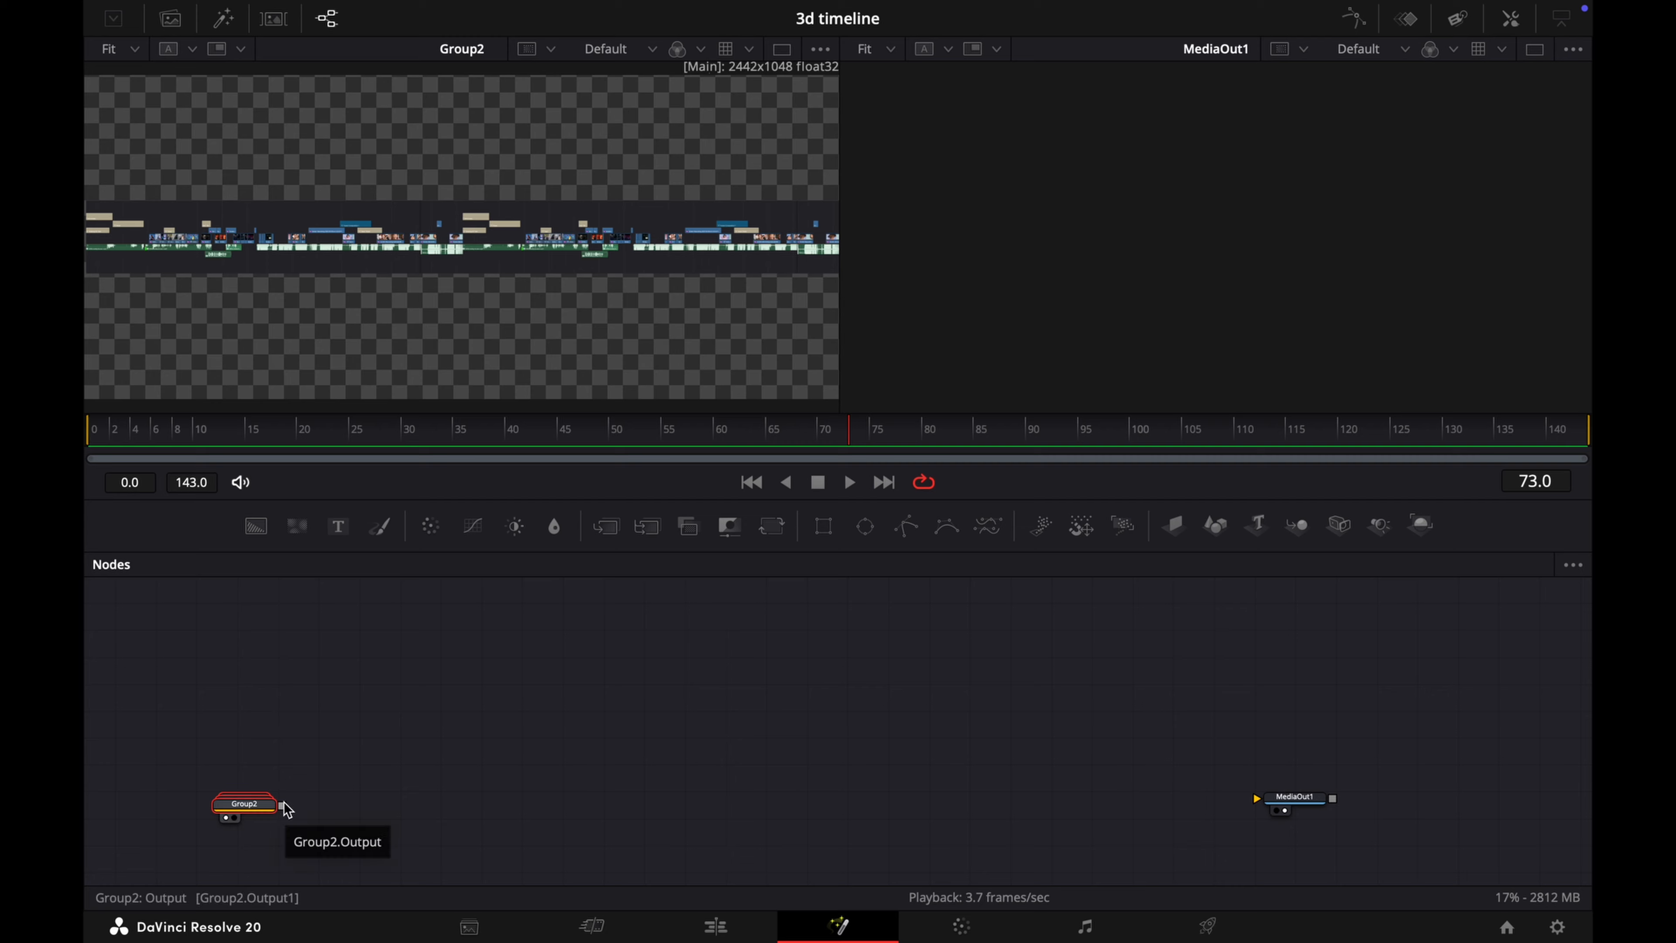
{"action": "key", "text": "shift+space"}
{"action": "type", "text": "hsl"}
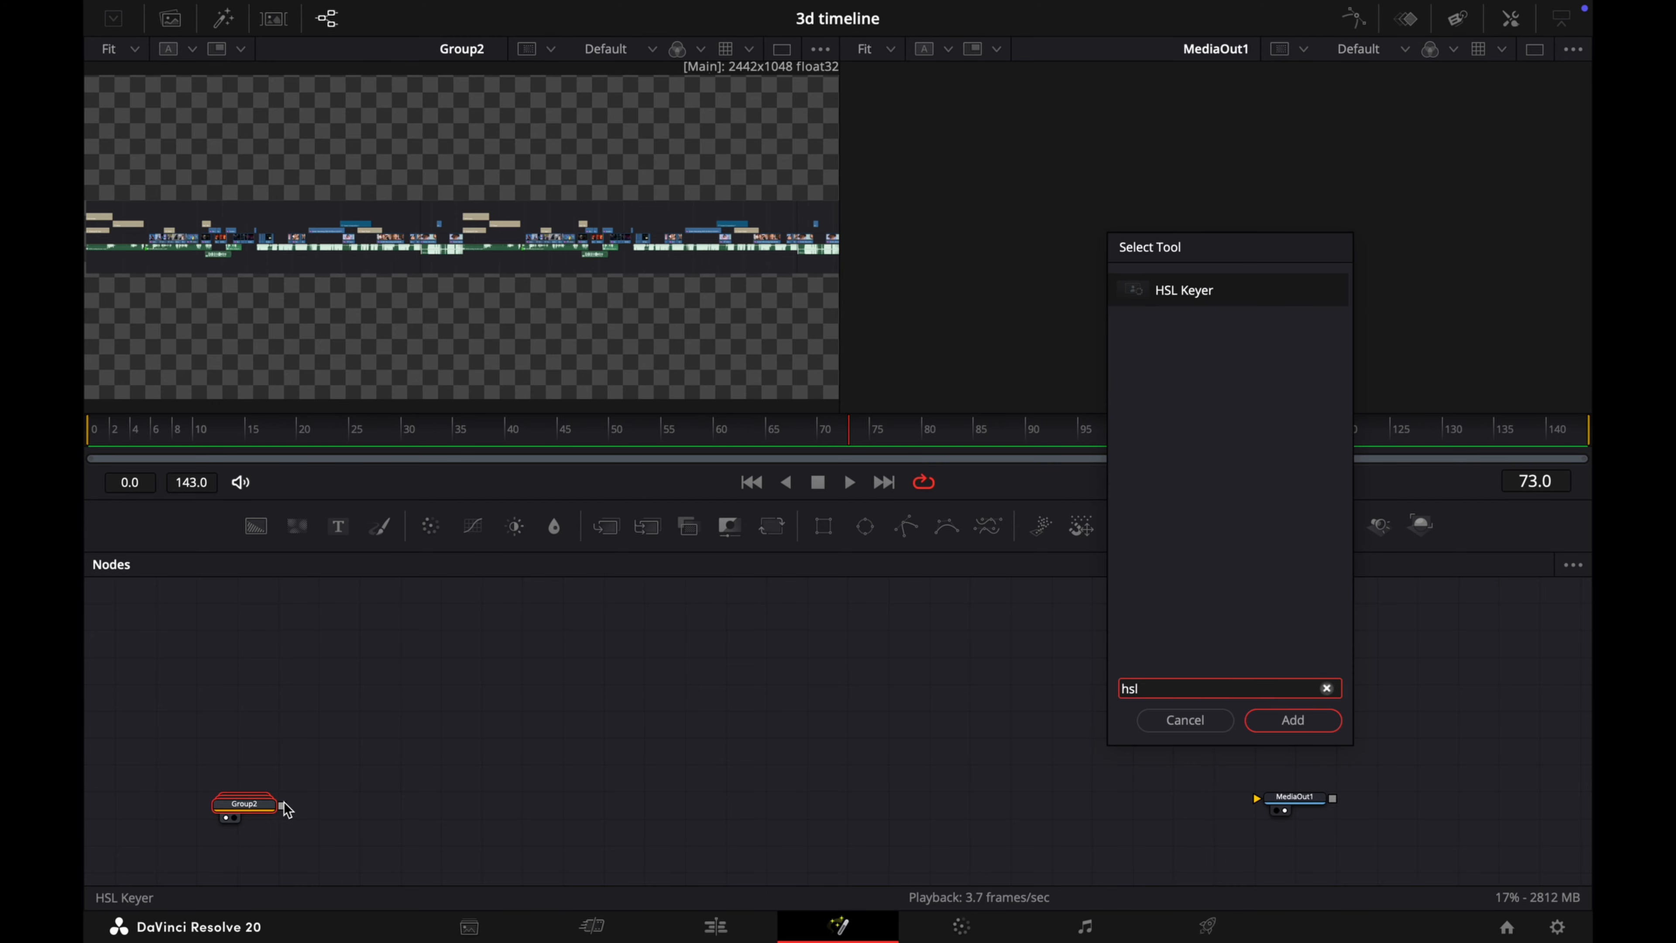
{"action": "key", "text": "Return"}
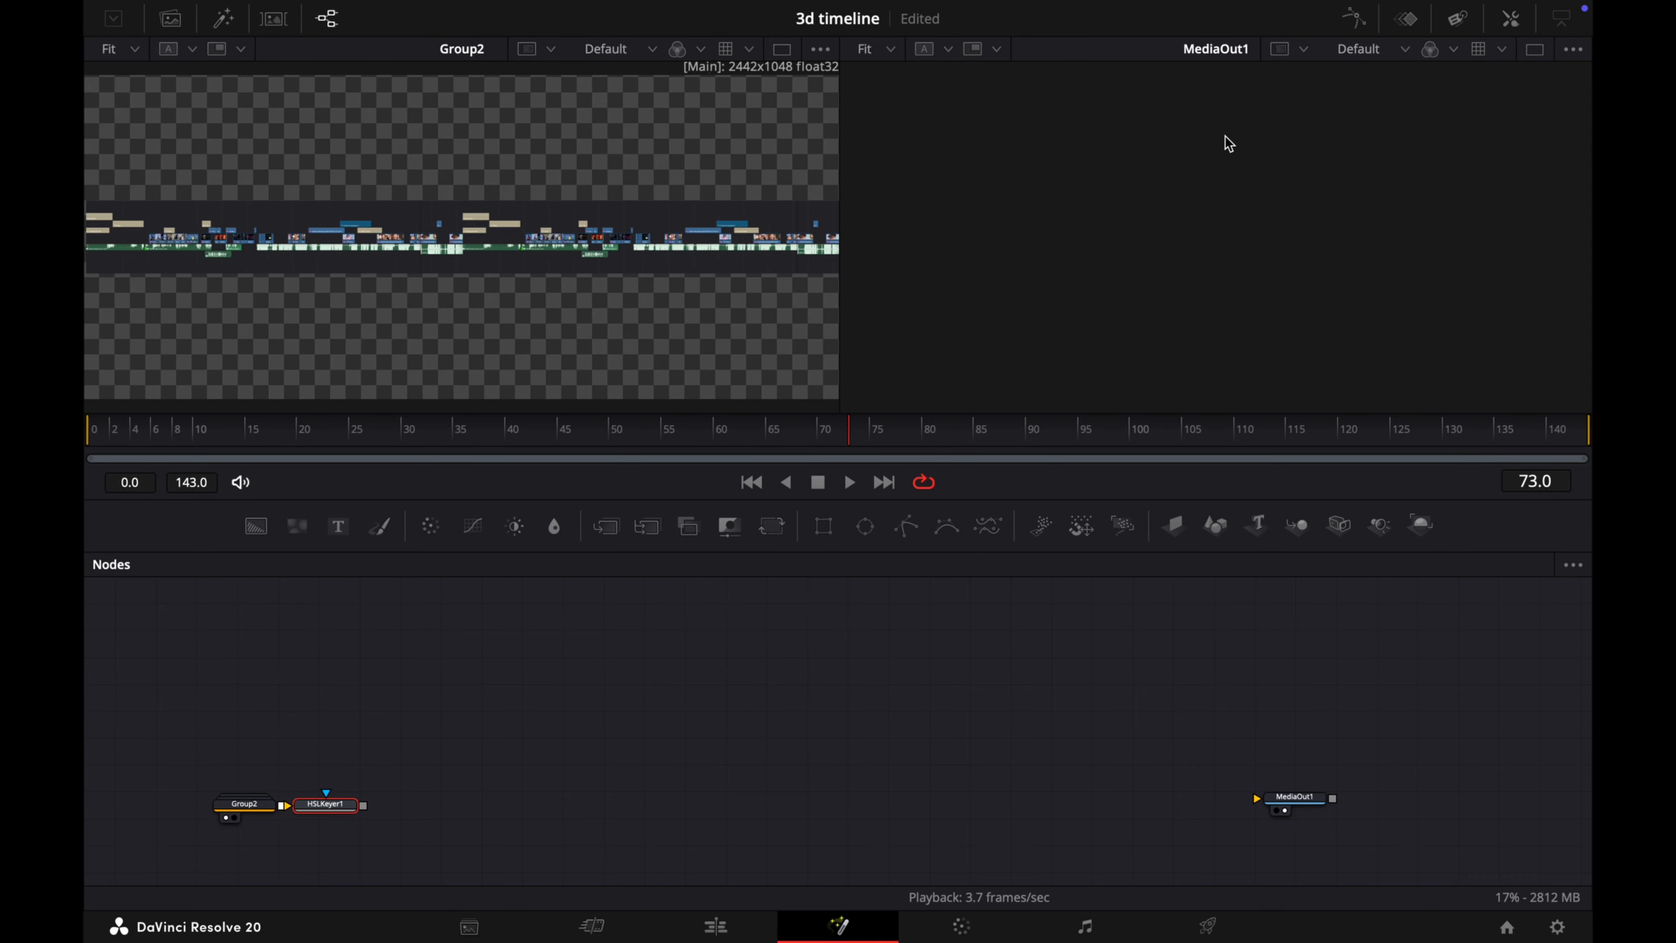
{"action": "key", "text": "2"}
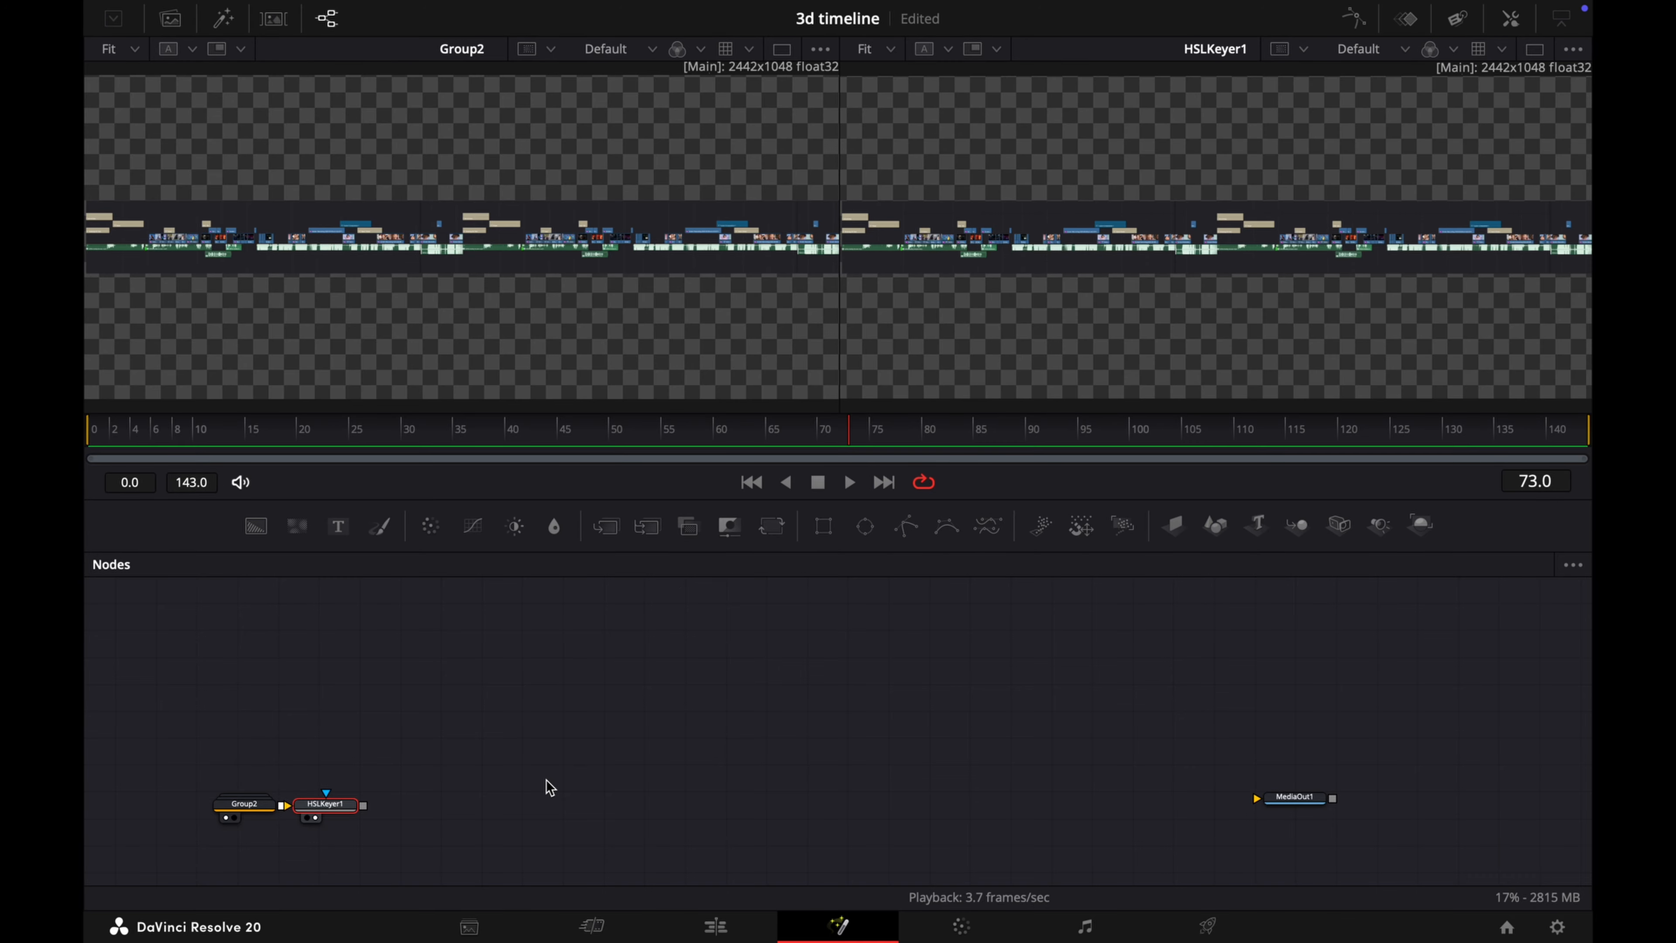
{"action": "left_click", "coordinate": [1511, 18]}
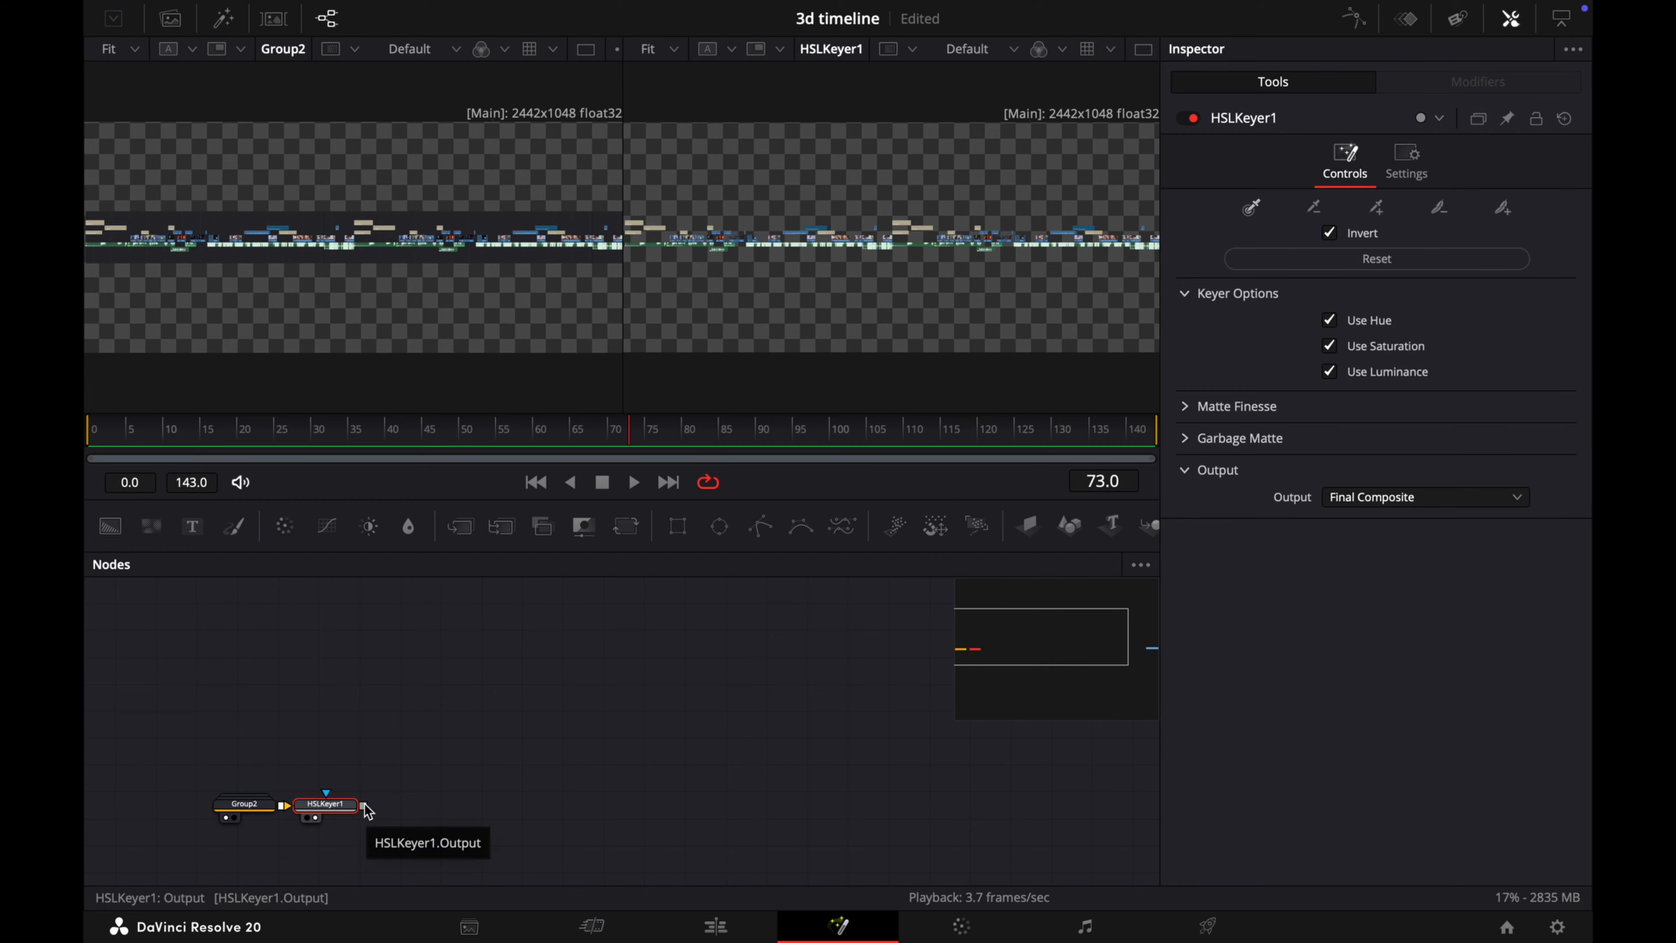
Step: Add a Soft Glow after the HSL Keyer with gain 1.26 and glow size 100
{"action": "key", "text": "shift+space"}
{"action": "type", "text": "s"}
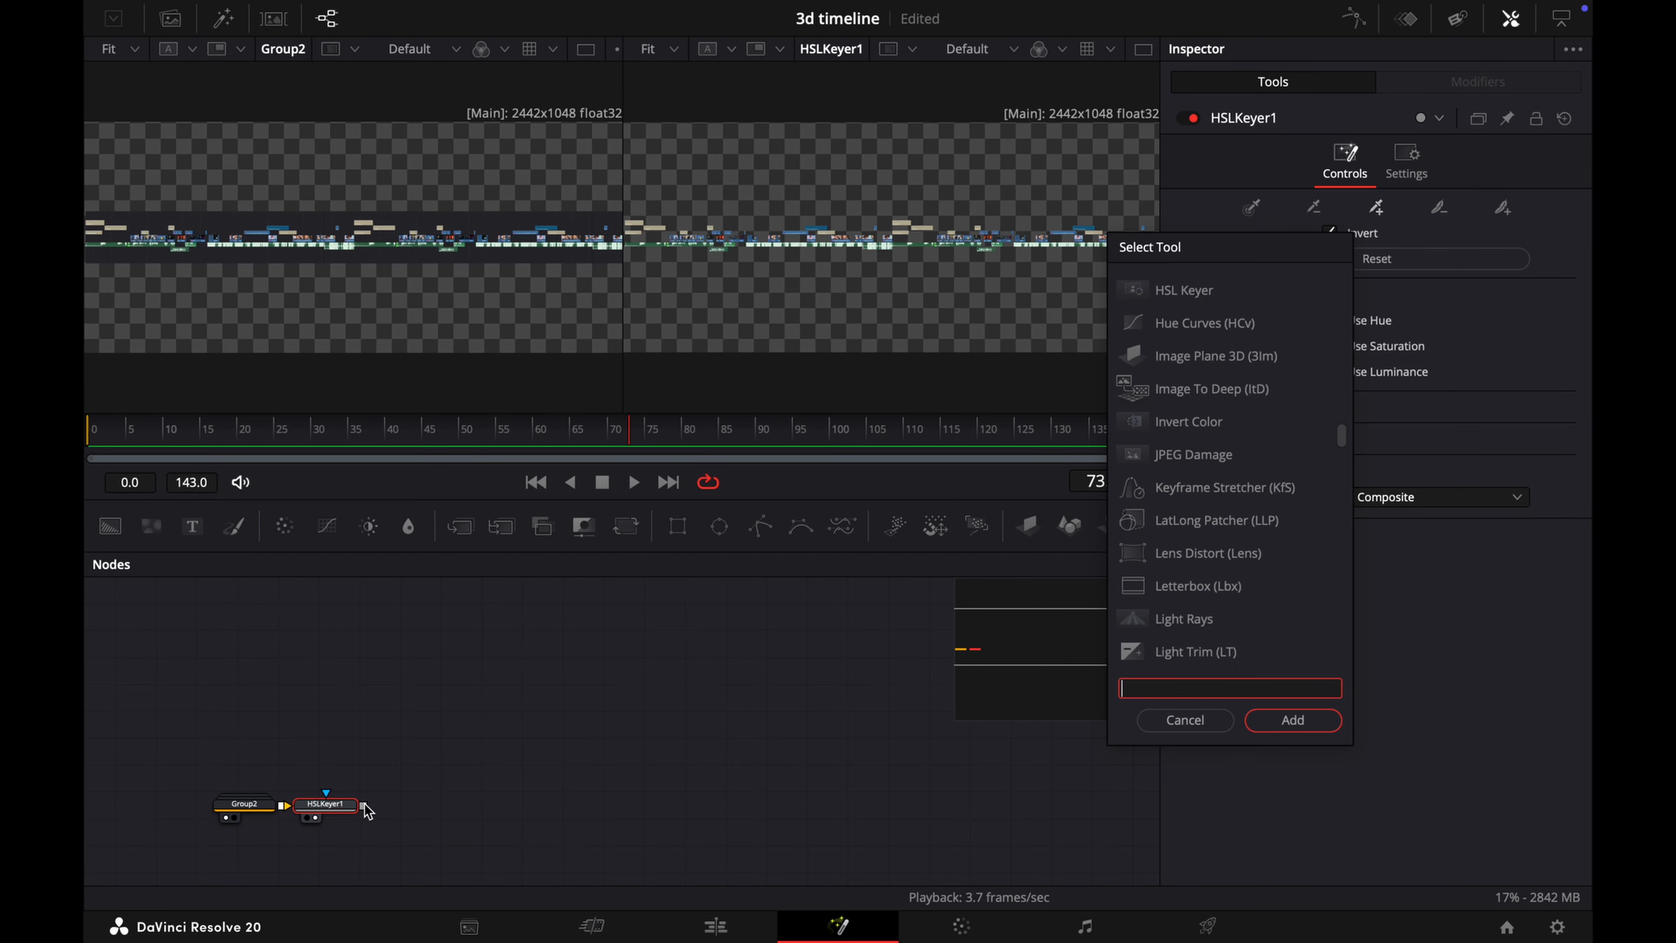
{"action": "type", "text": "glo"}
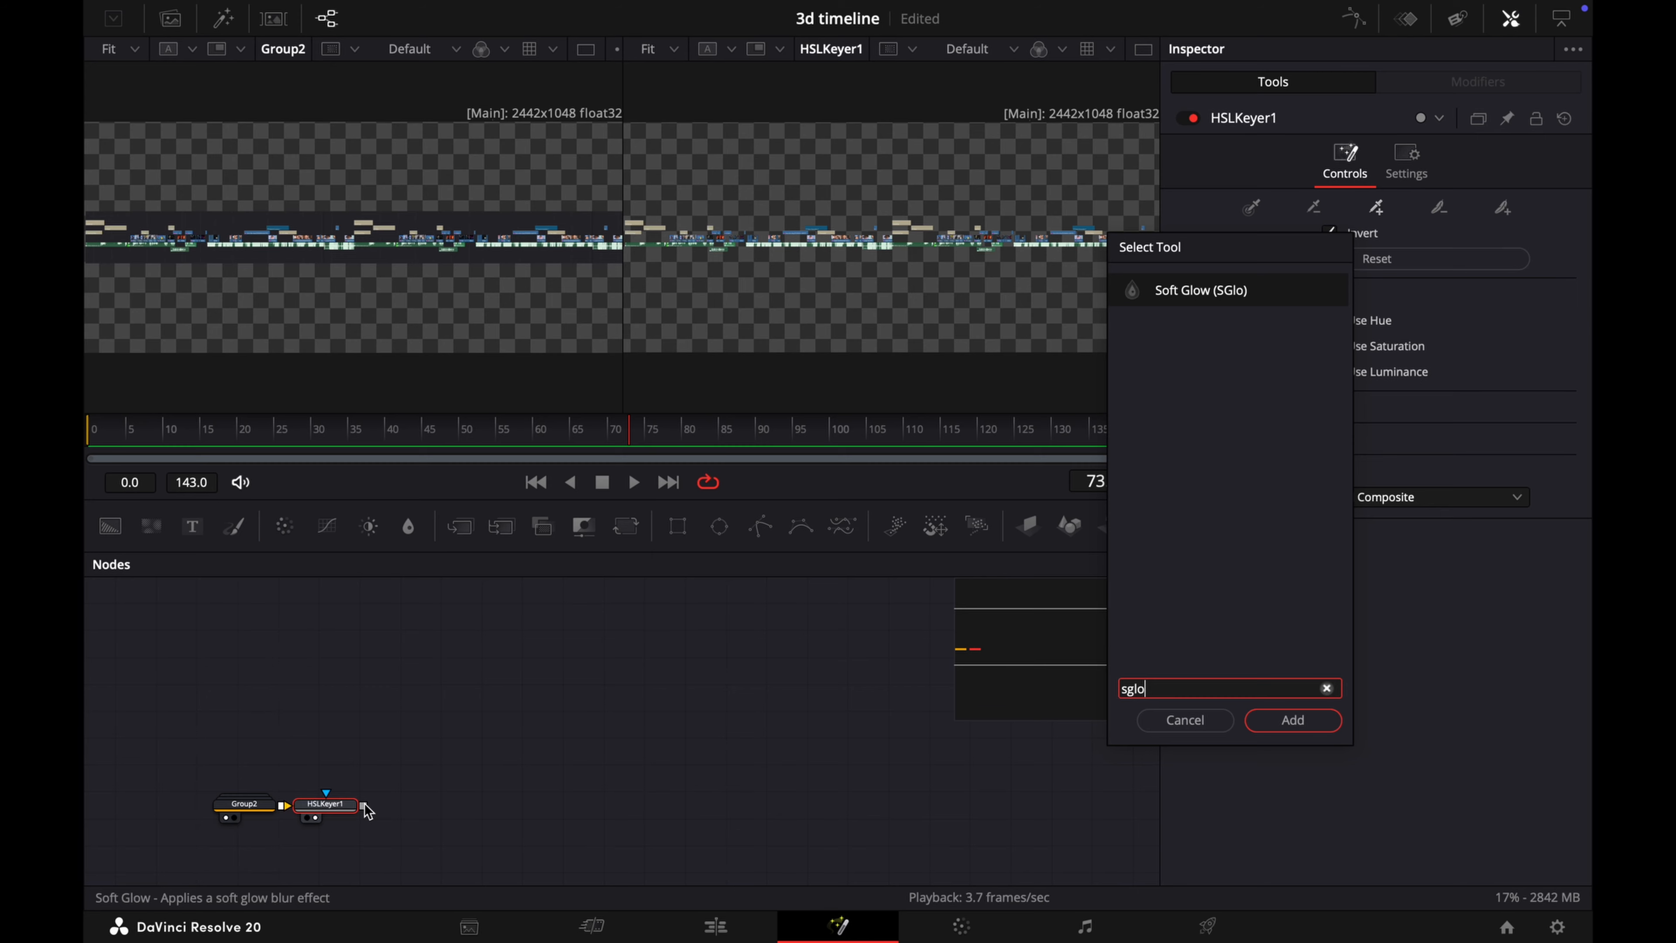
{"action": "key", "text": "Return"}
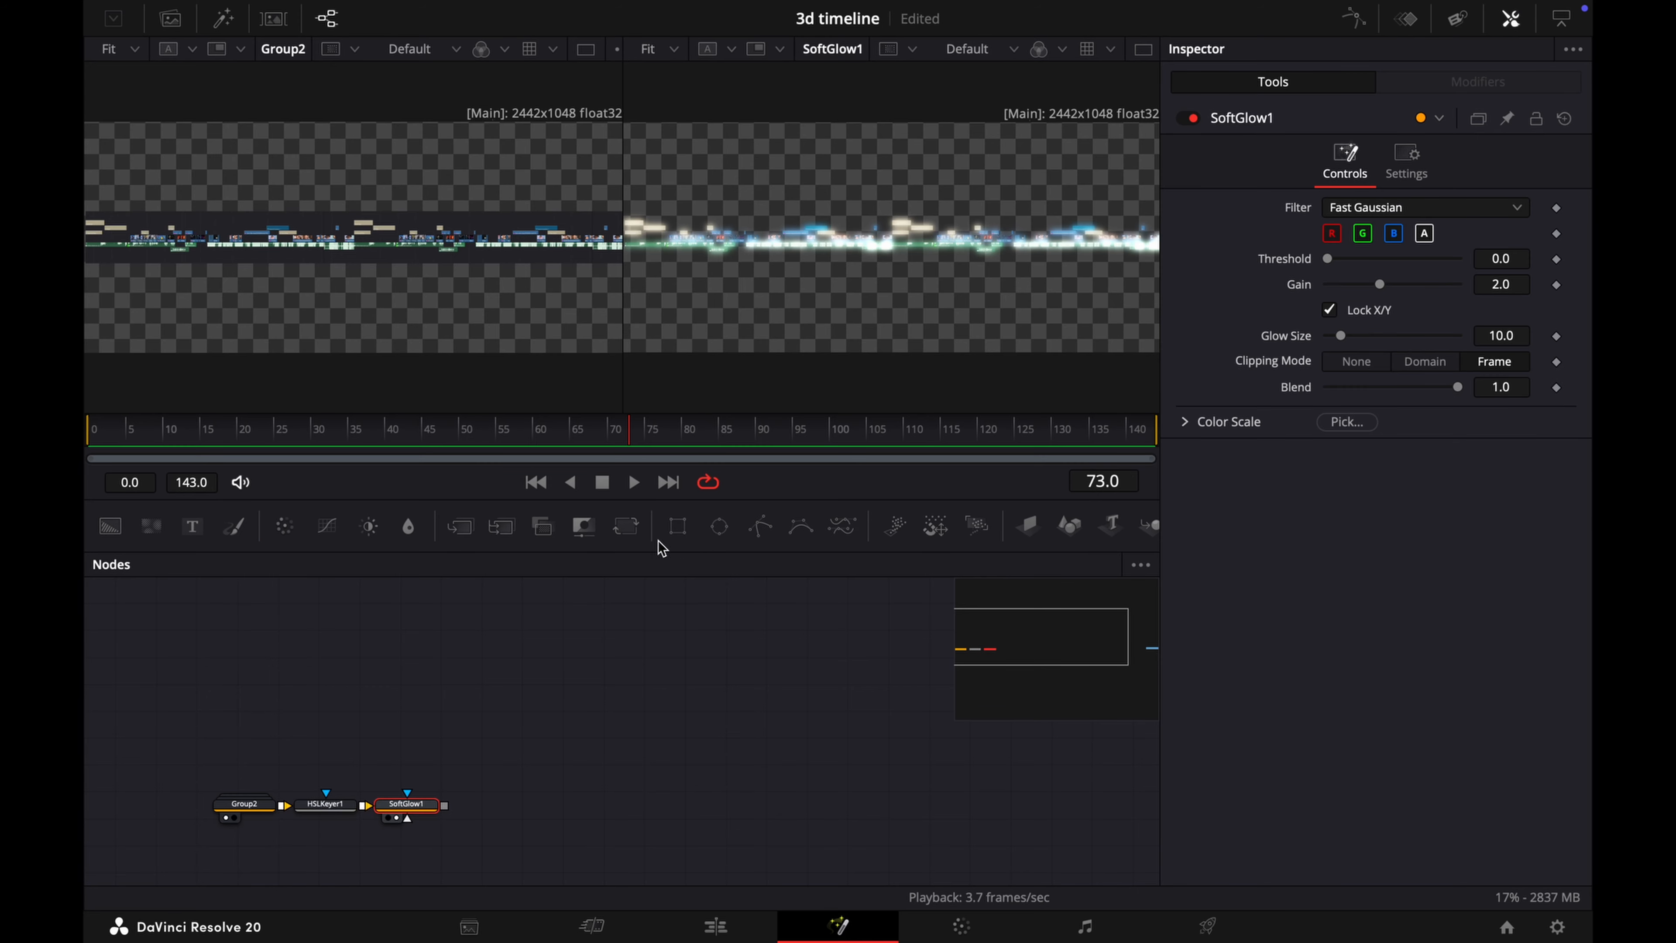
{"action": "left_click_drag", "start_coordinate": [1379, 289], "coordinate": [1485, 353]}
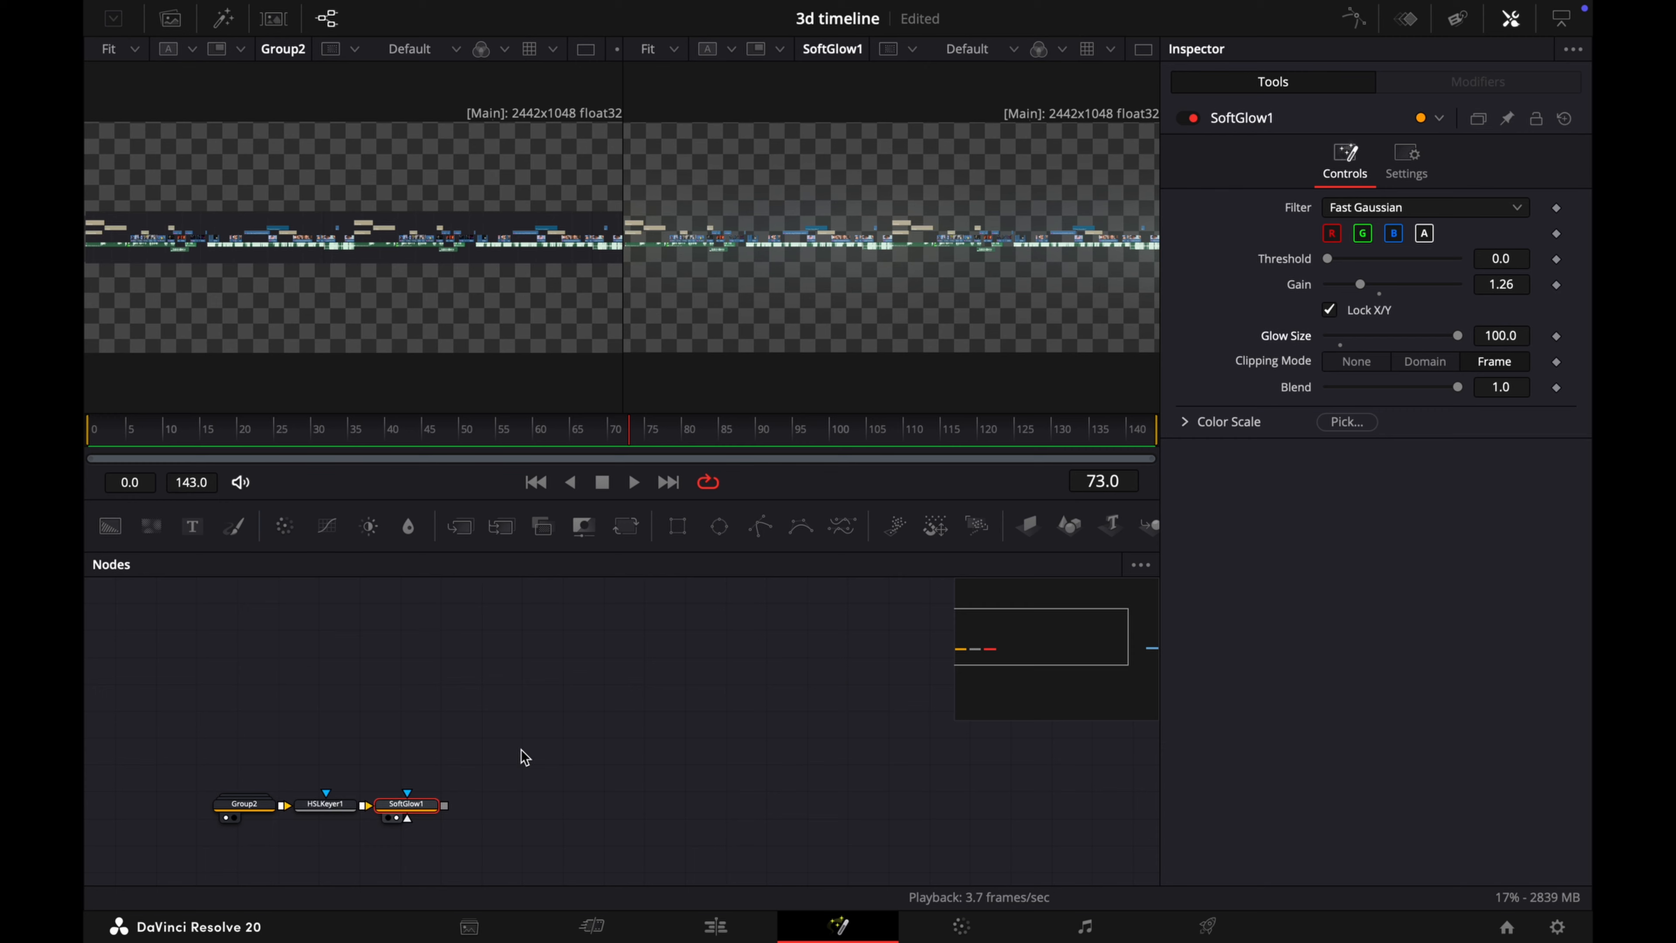
Step: Add an Image Plane 3D node after the Soft Glow and hide the node settings
{"action": "key", "text": "shift+space"}
{"action": "type", "text": "sglo"}
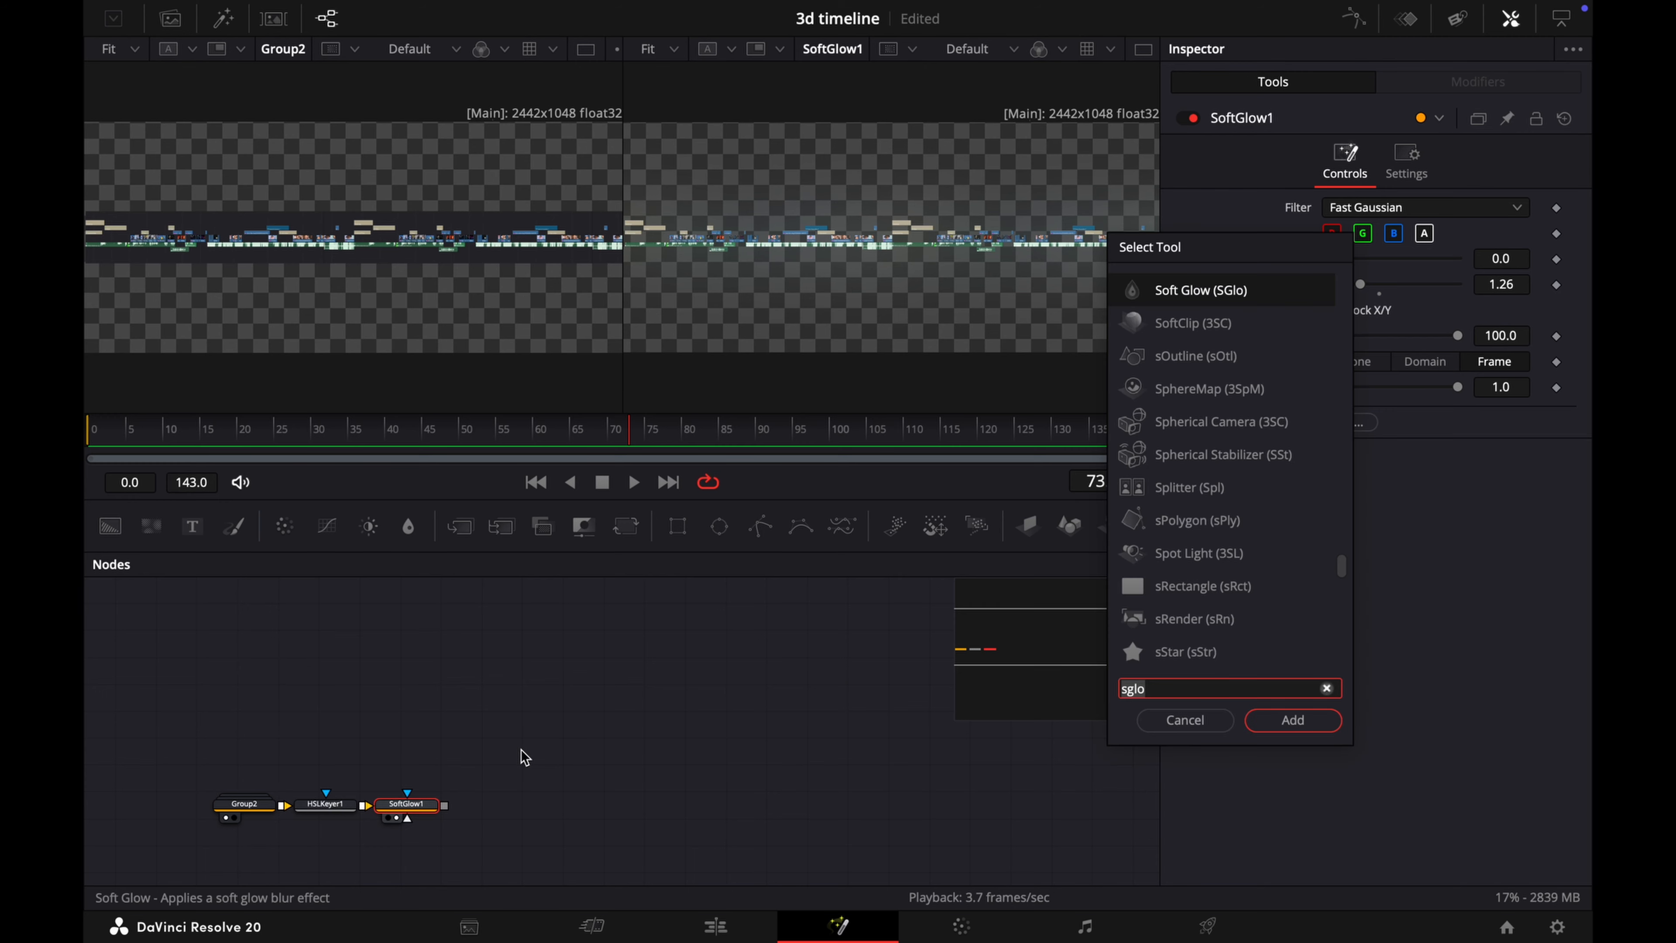
{"action": "key", "text": "BackSpace"}
{"action": "key", "text": "BackSpace"}
{"action": "key", "text": "BackSpace"}
{"action": "key", "text": "BackSpace"}
{"action": "type", "text": "3im"}
{"action": "key", "text": "Return"}
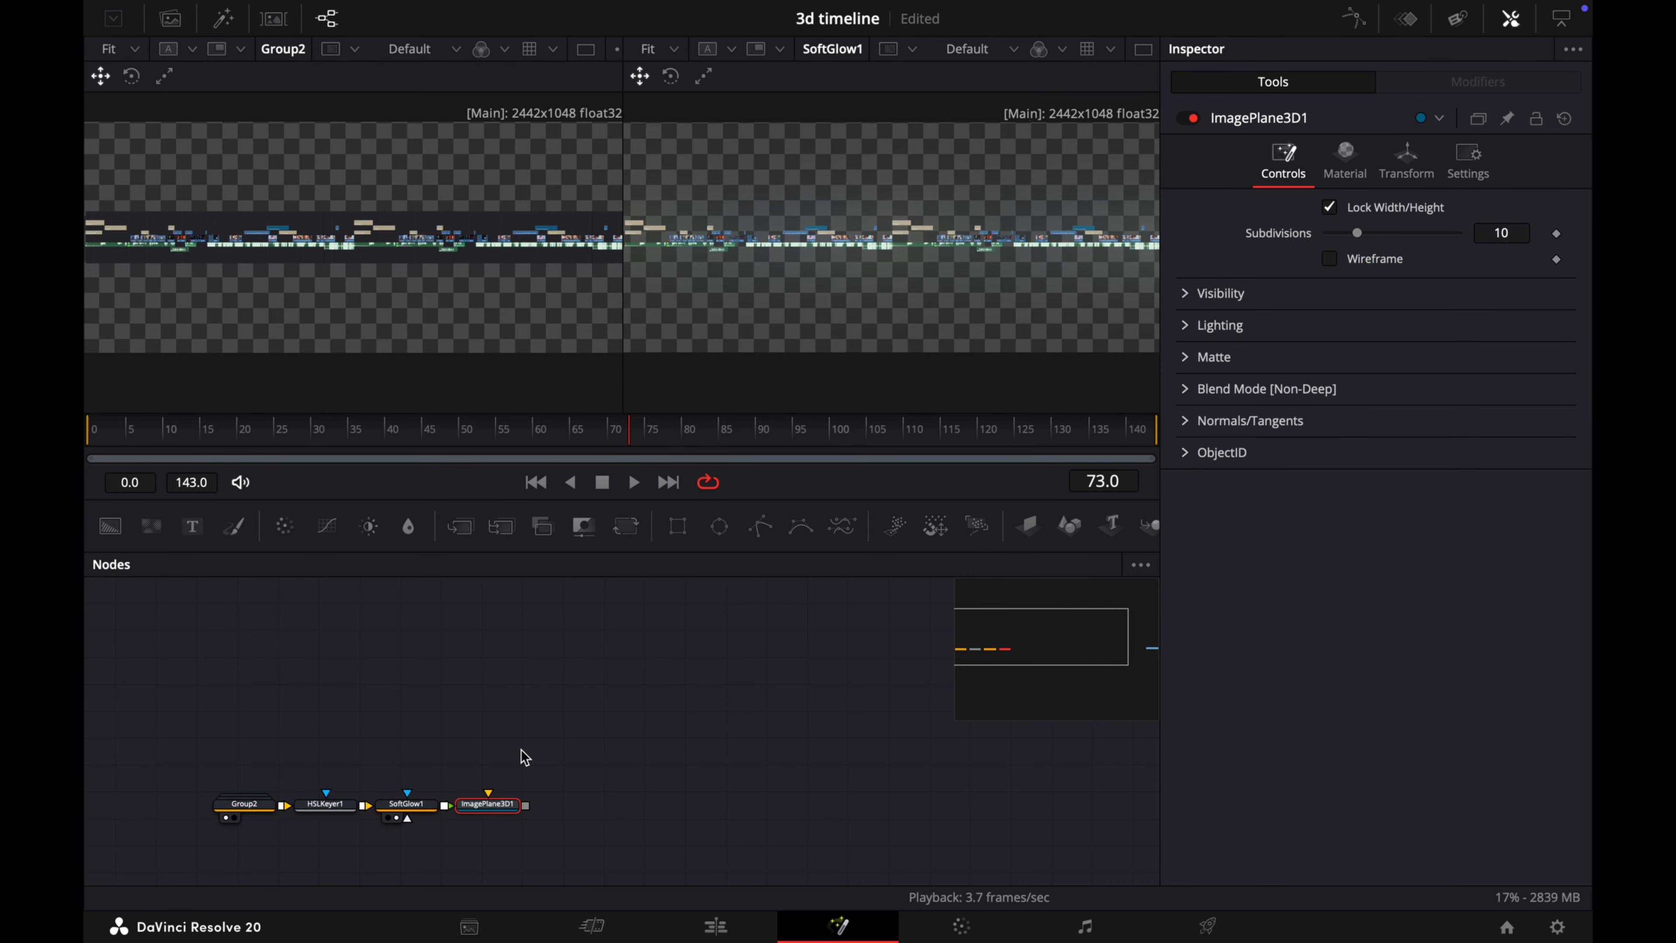
{"action": "left_click", "coordinate": [1510, 18]}
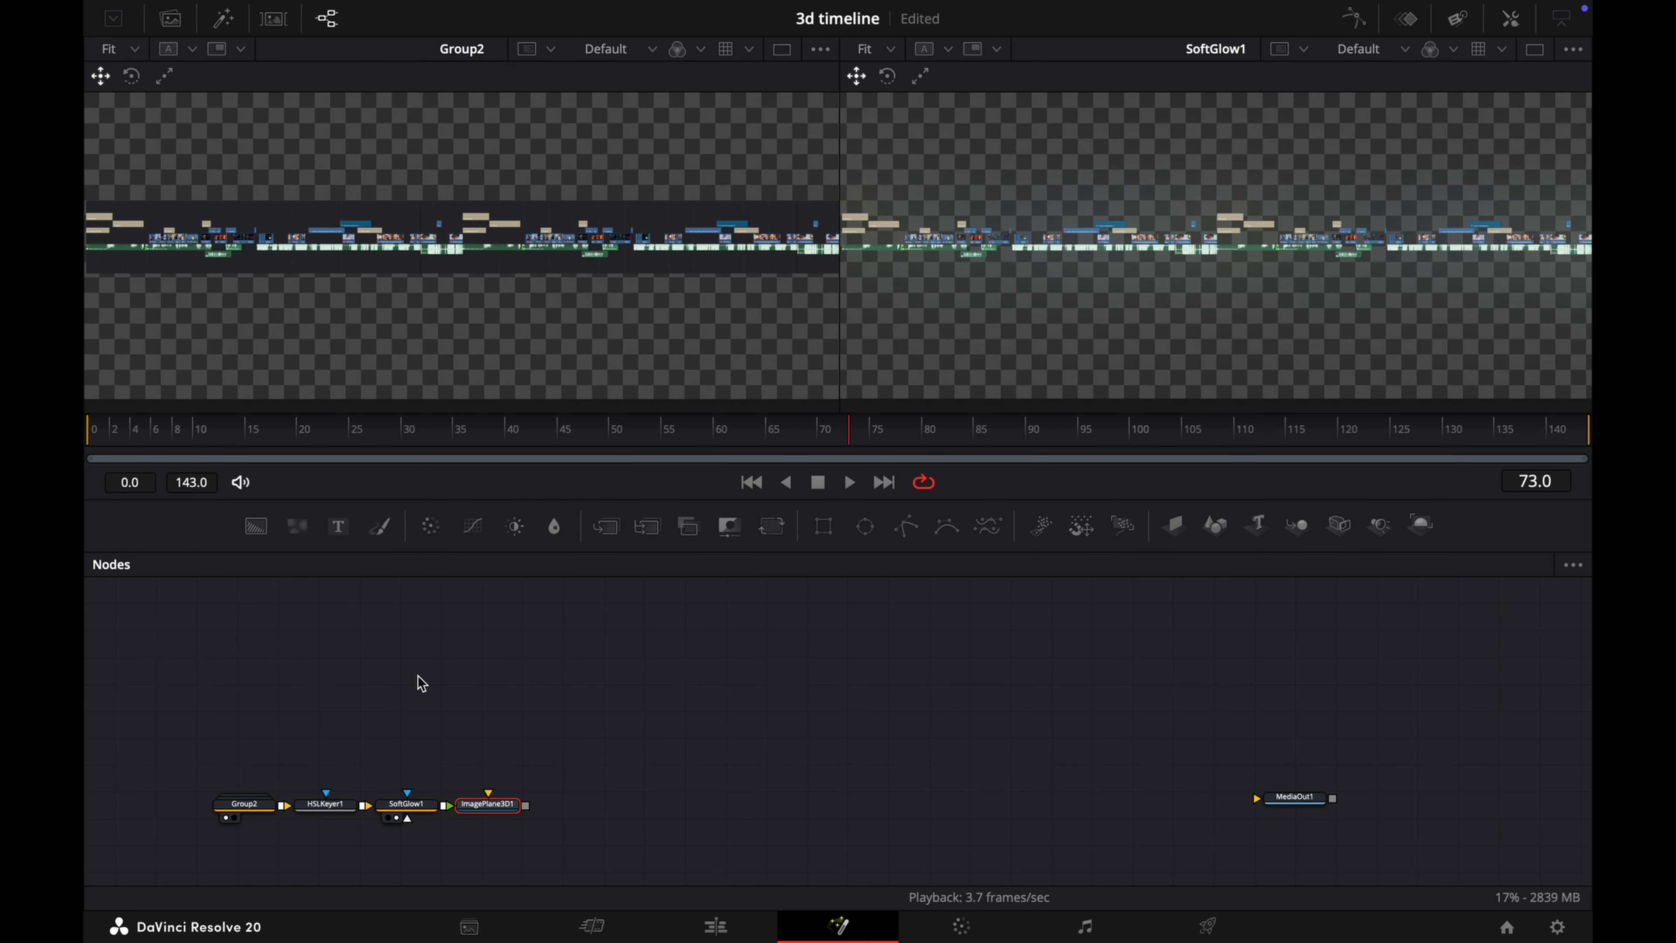
Step: Add an unconnected Merge 3D node in the empty area between the image plane and MediaOut1
{"action": "left_click", "coordinate": [691, 770]}
{"action": "key", "text": "shift+space"}
{"action": "key", "text": "BackSpace"}
{"action": "type", "text": "3mg"}
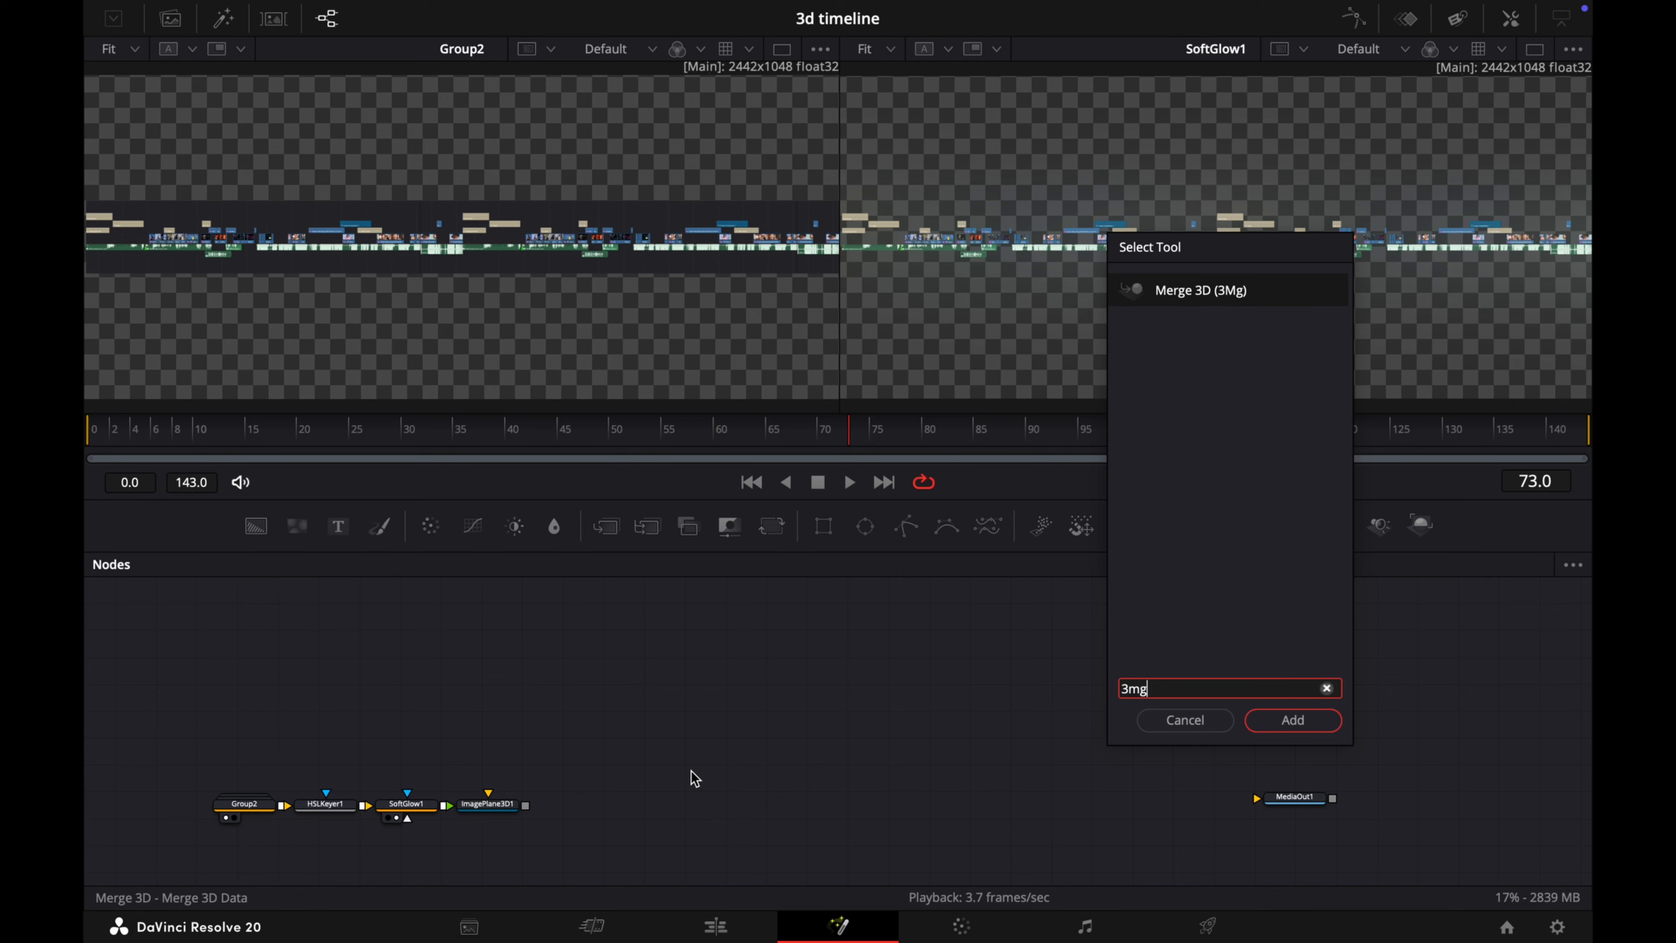
{"action": "key", "text": "Return"}
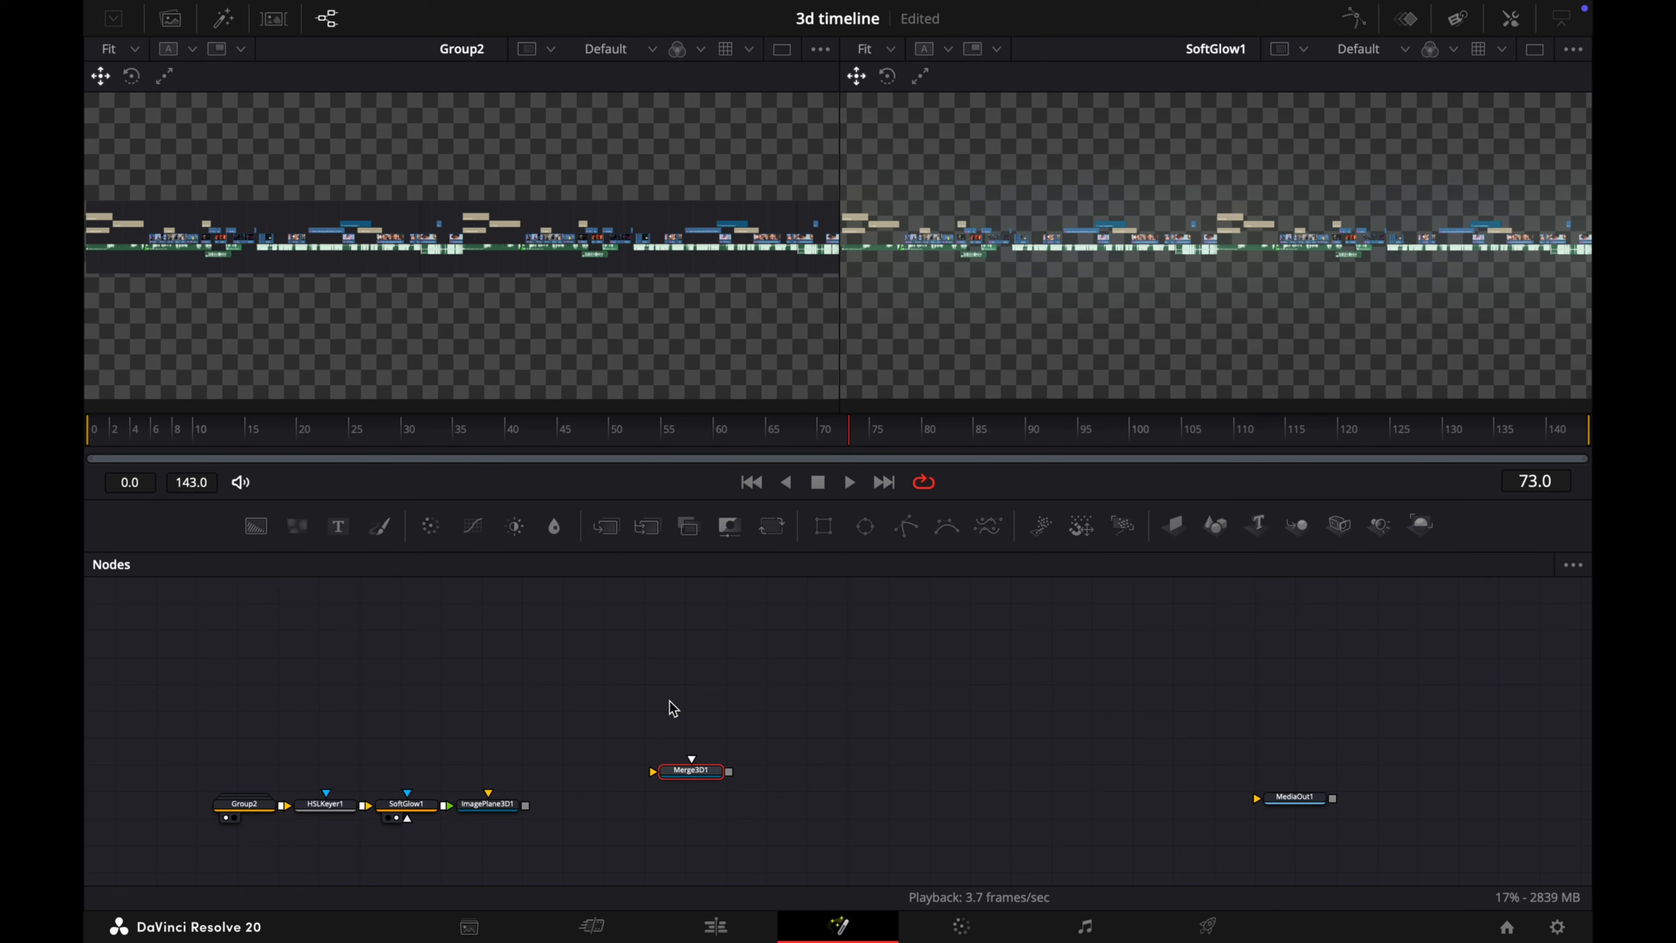
Step: Add an unconnected Camera 3D node just above the Merge 3D node
{"action": "left_click", "coordinate": [673, 708]}
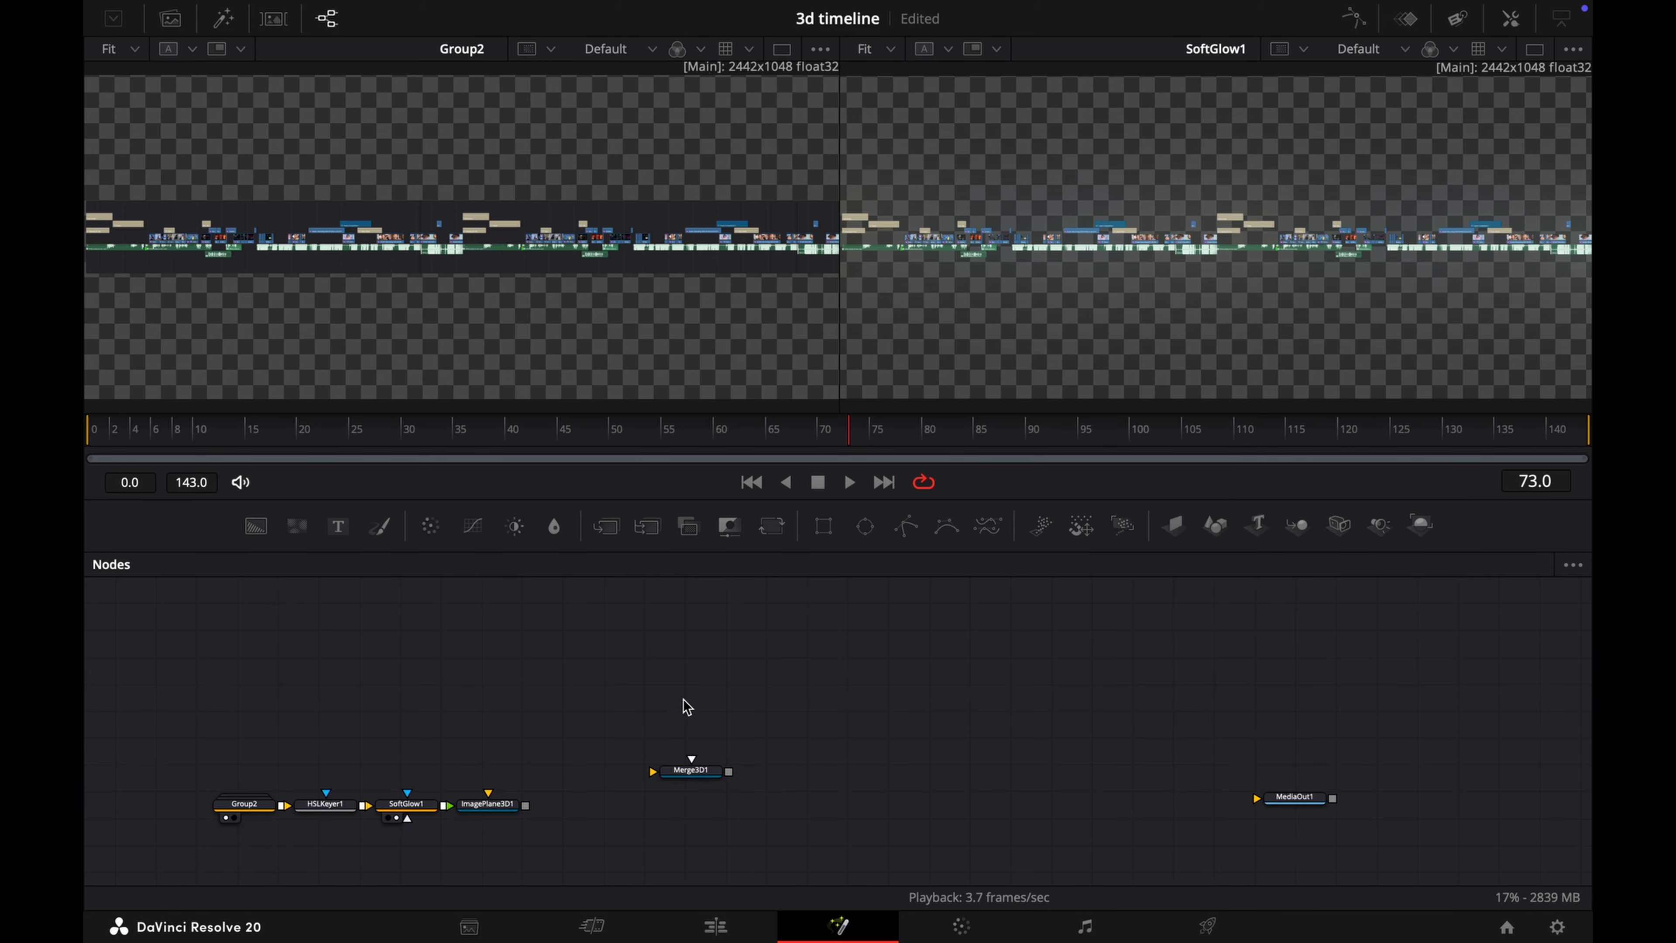
{"action": "key", "text": "shift+space"}
{"action": "key", "text": "BackSpace"}
{"action": "type", "text": "3c"}
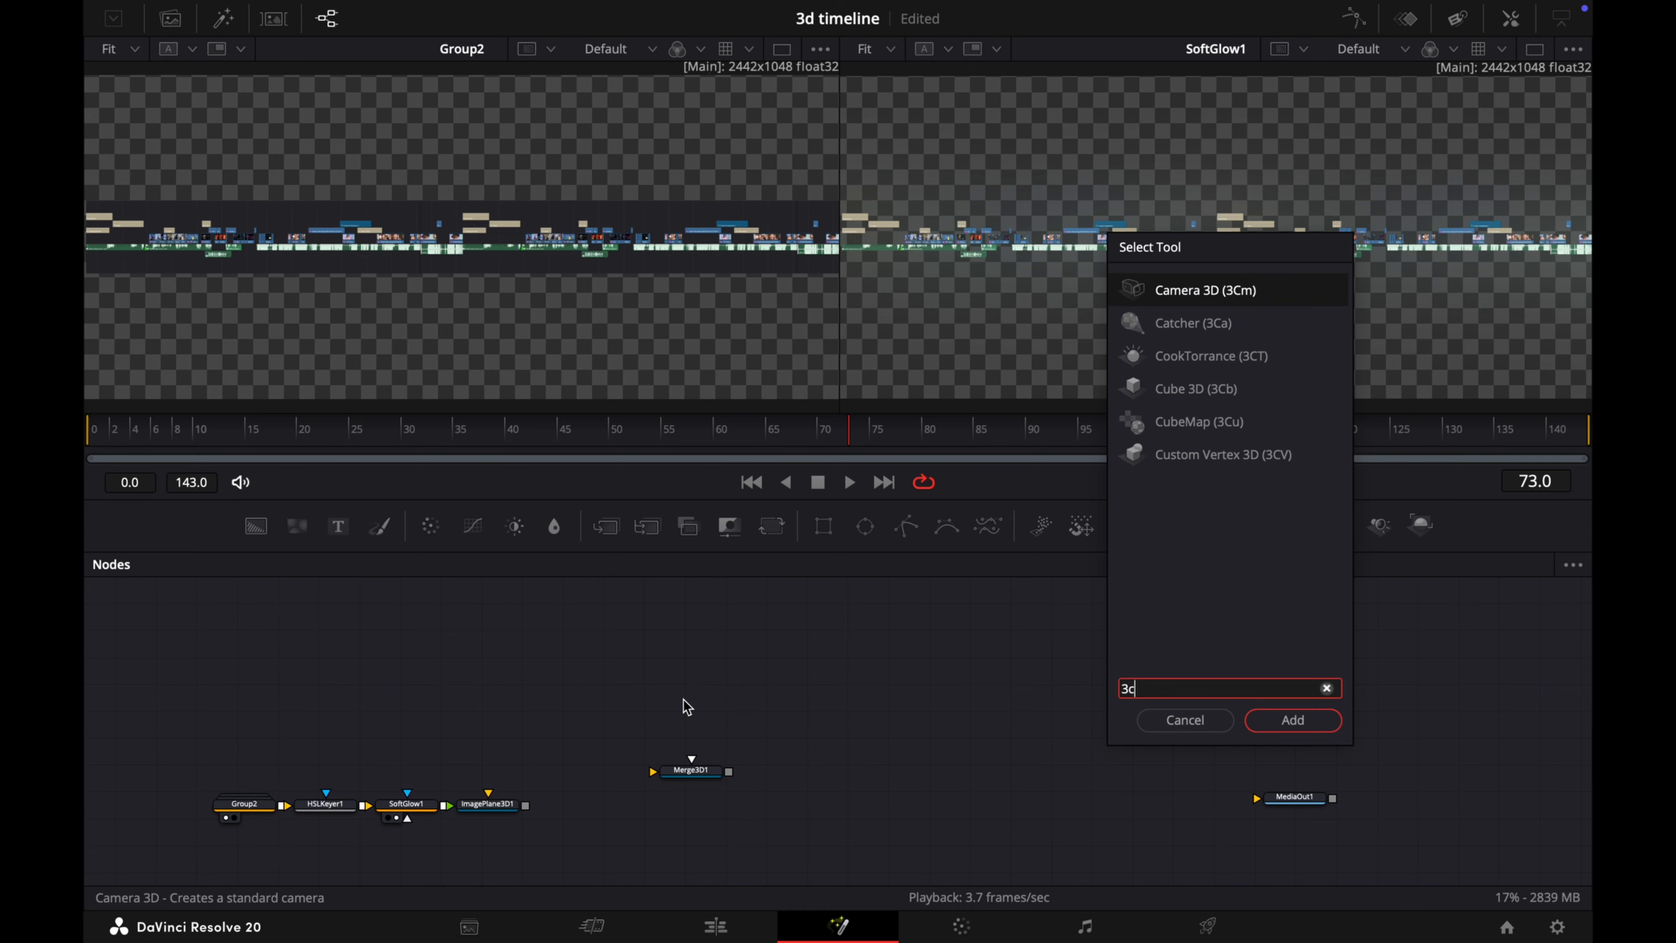
{"action": "type", "text": "m"}
{"action": "key", "text": "Return"}
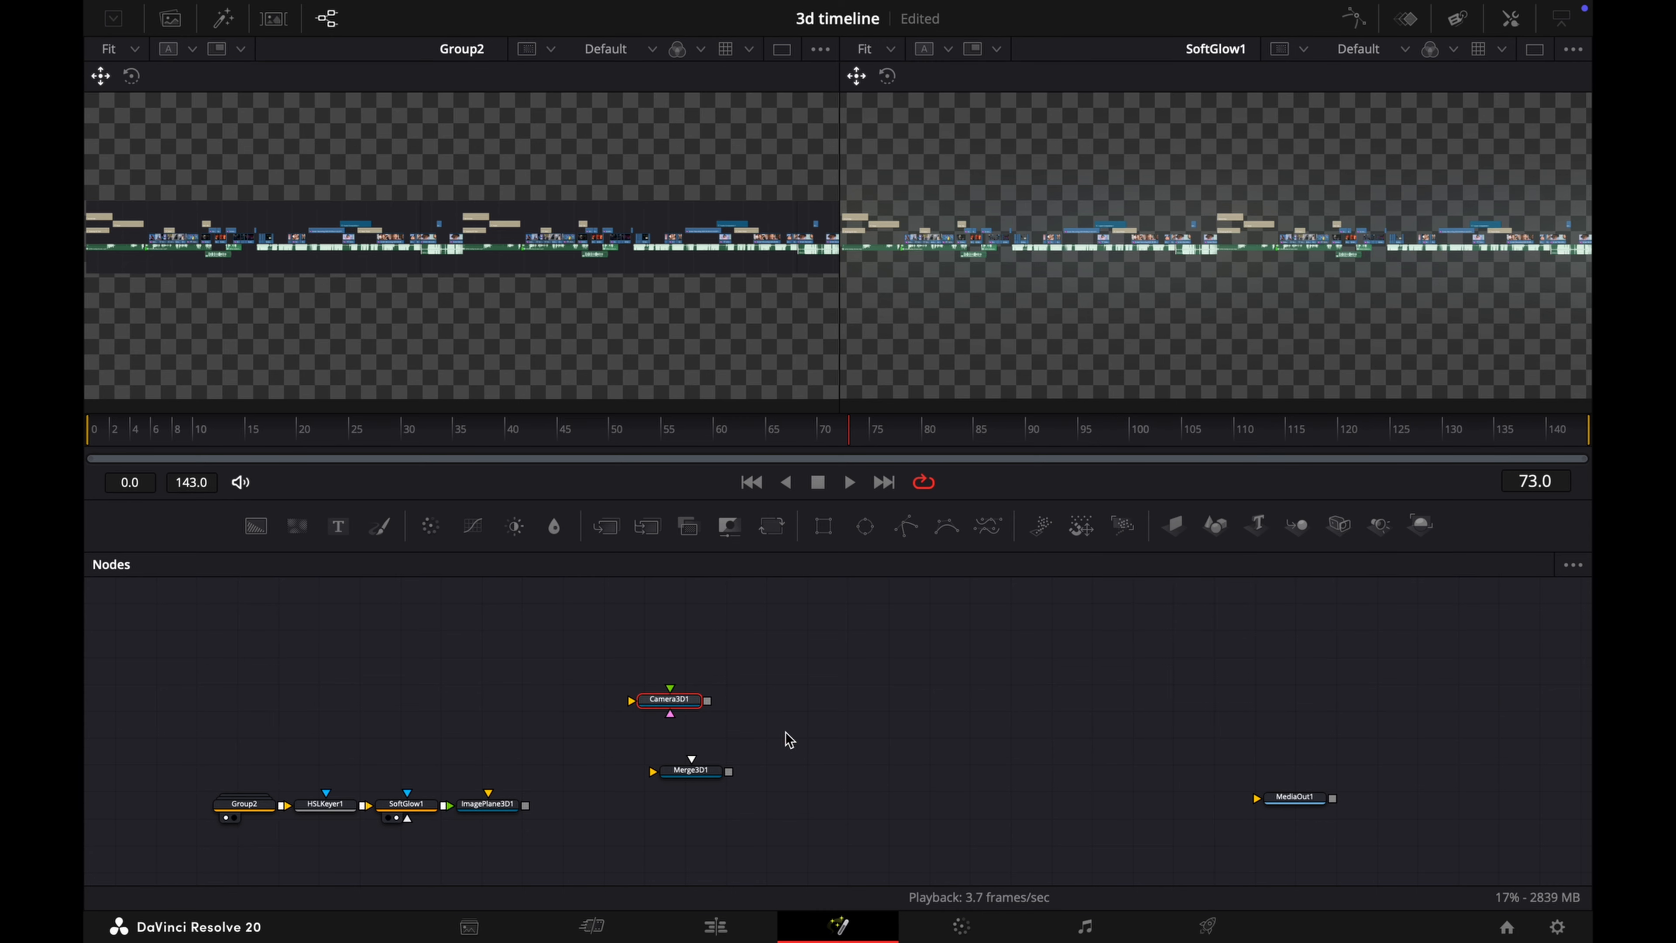
Step: Add a Renderer 3D node and position it between the Merge 3D node and MediaOut1
{"action": "key", "text": "shift+space"}
{"action": "key", "text": "BackSpace"}
{"action": "type", "text": "3rn"}
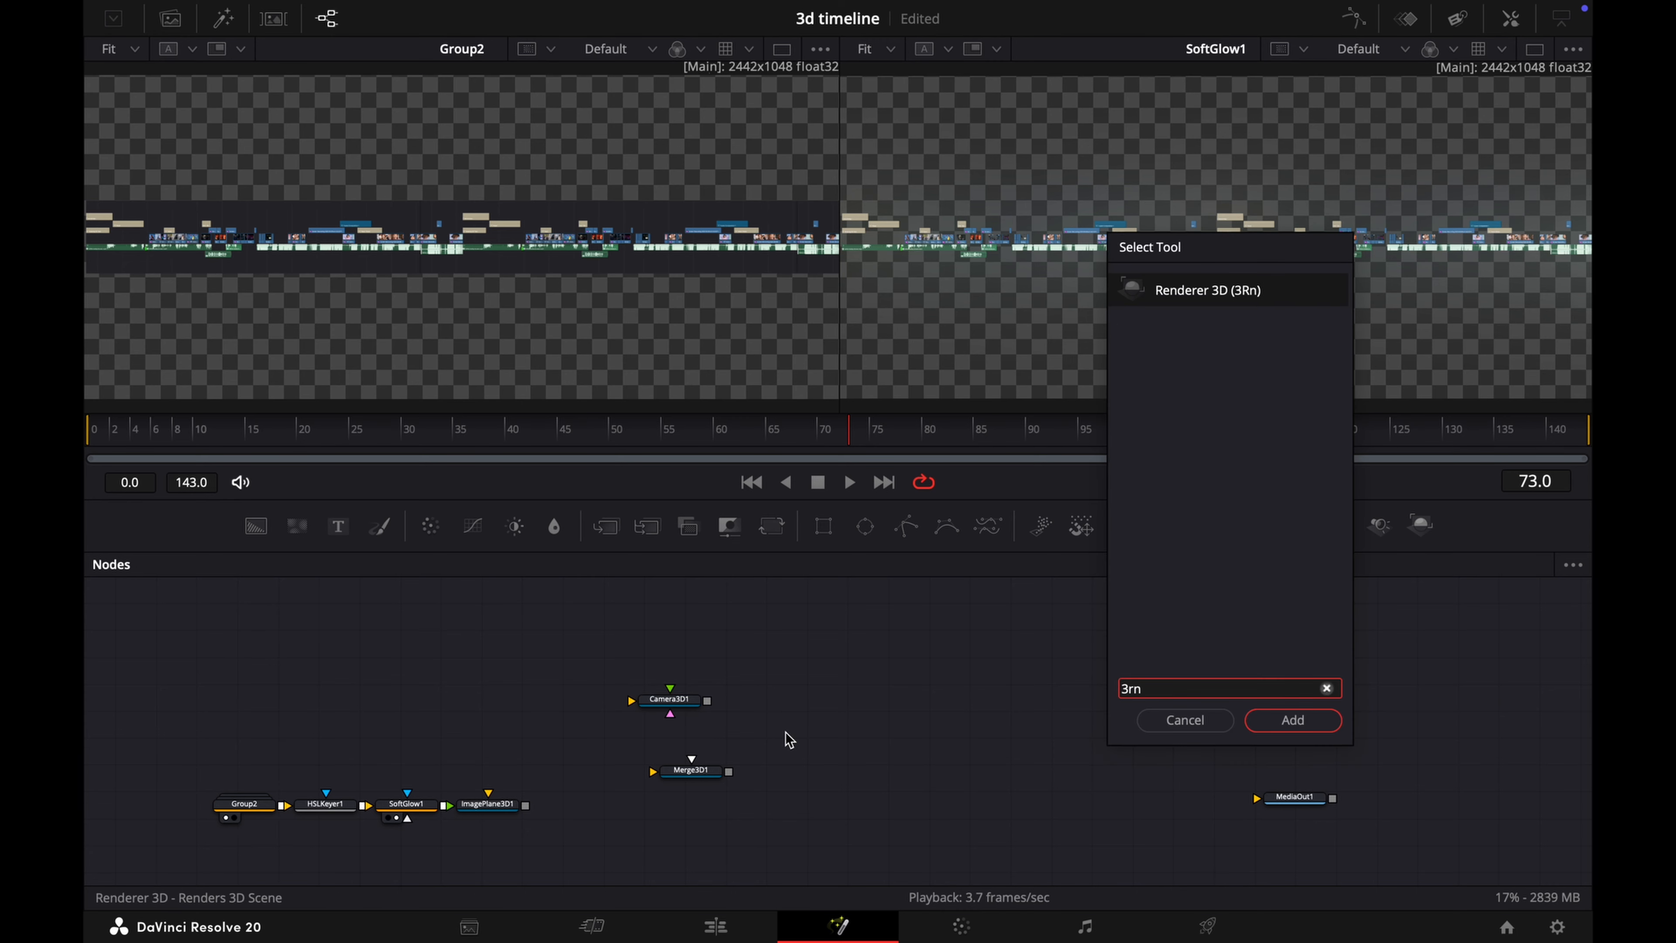
{"action": "key", "text": "Return"}
{"action": "left_click_drag", "start_coordinate": [785, 739], "coordinate": [830, 747]}
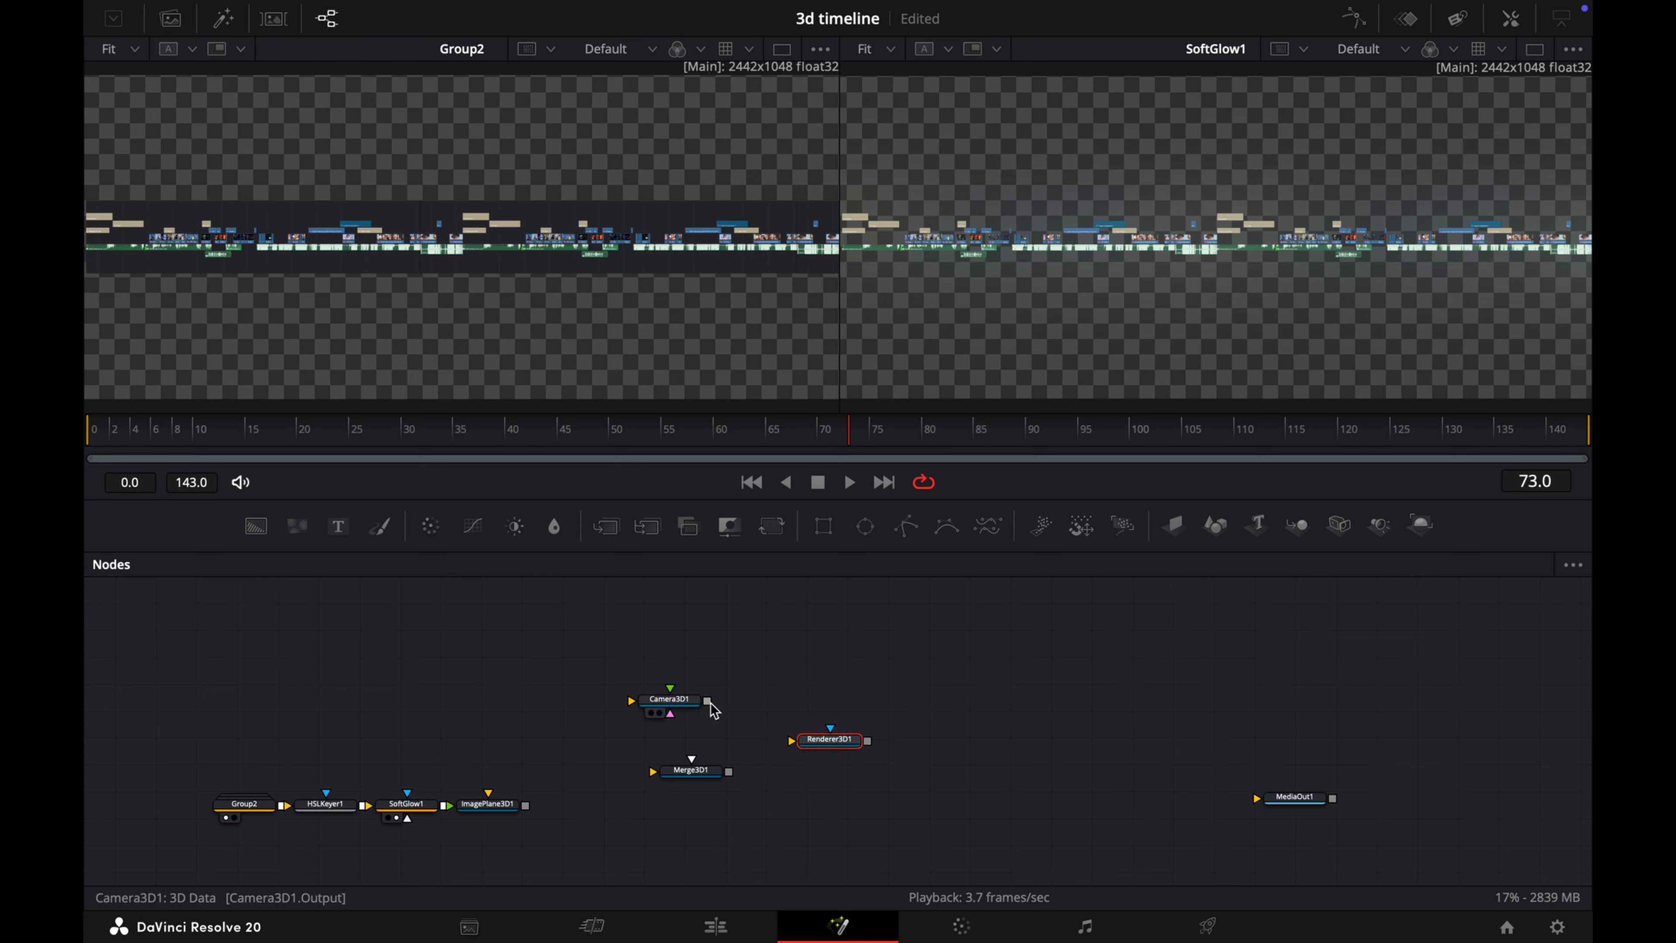
Step: Connect the camera and image plane outputs to Merge3D1, and the Merge3D1 output to Renderer3D1
{"action": "left_click_drag", "start_coordinate": [707, 700], "coordinate": [689, 777]}
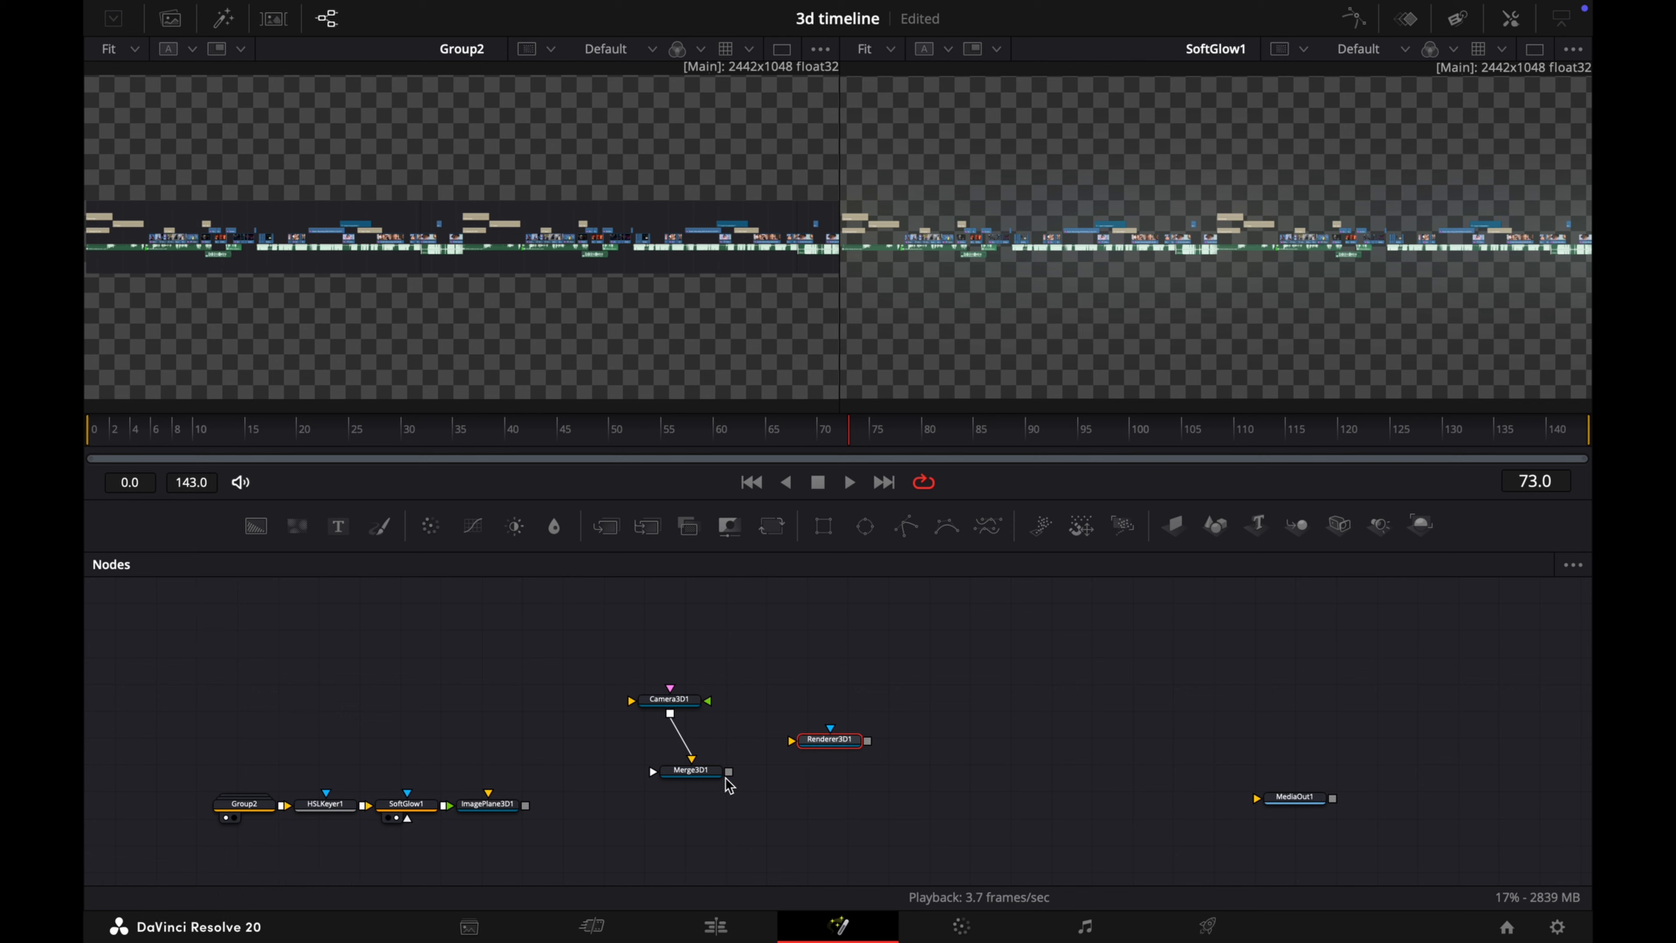
{"action": "left_click_drag", "start_coordinate": [728, 772], "coordinate": [797, 751]}
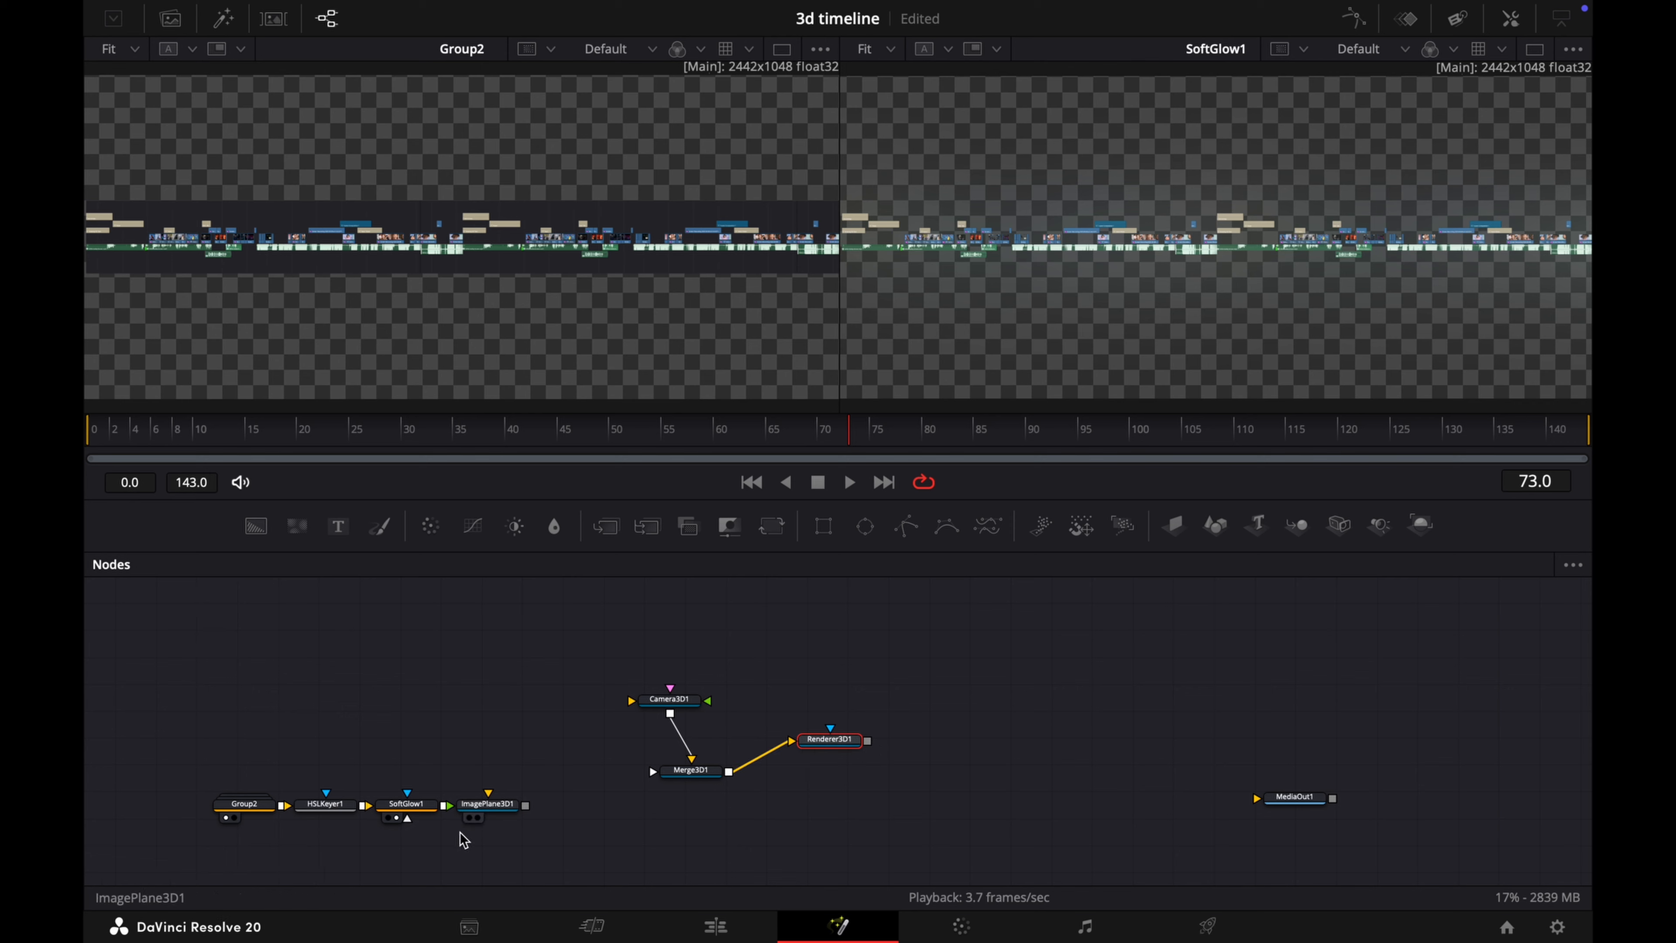
{"action": "left_click_drag", "start_coordinate": [526, 805], "coordinate": [699, 777]}
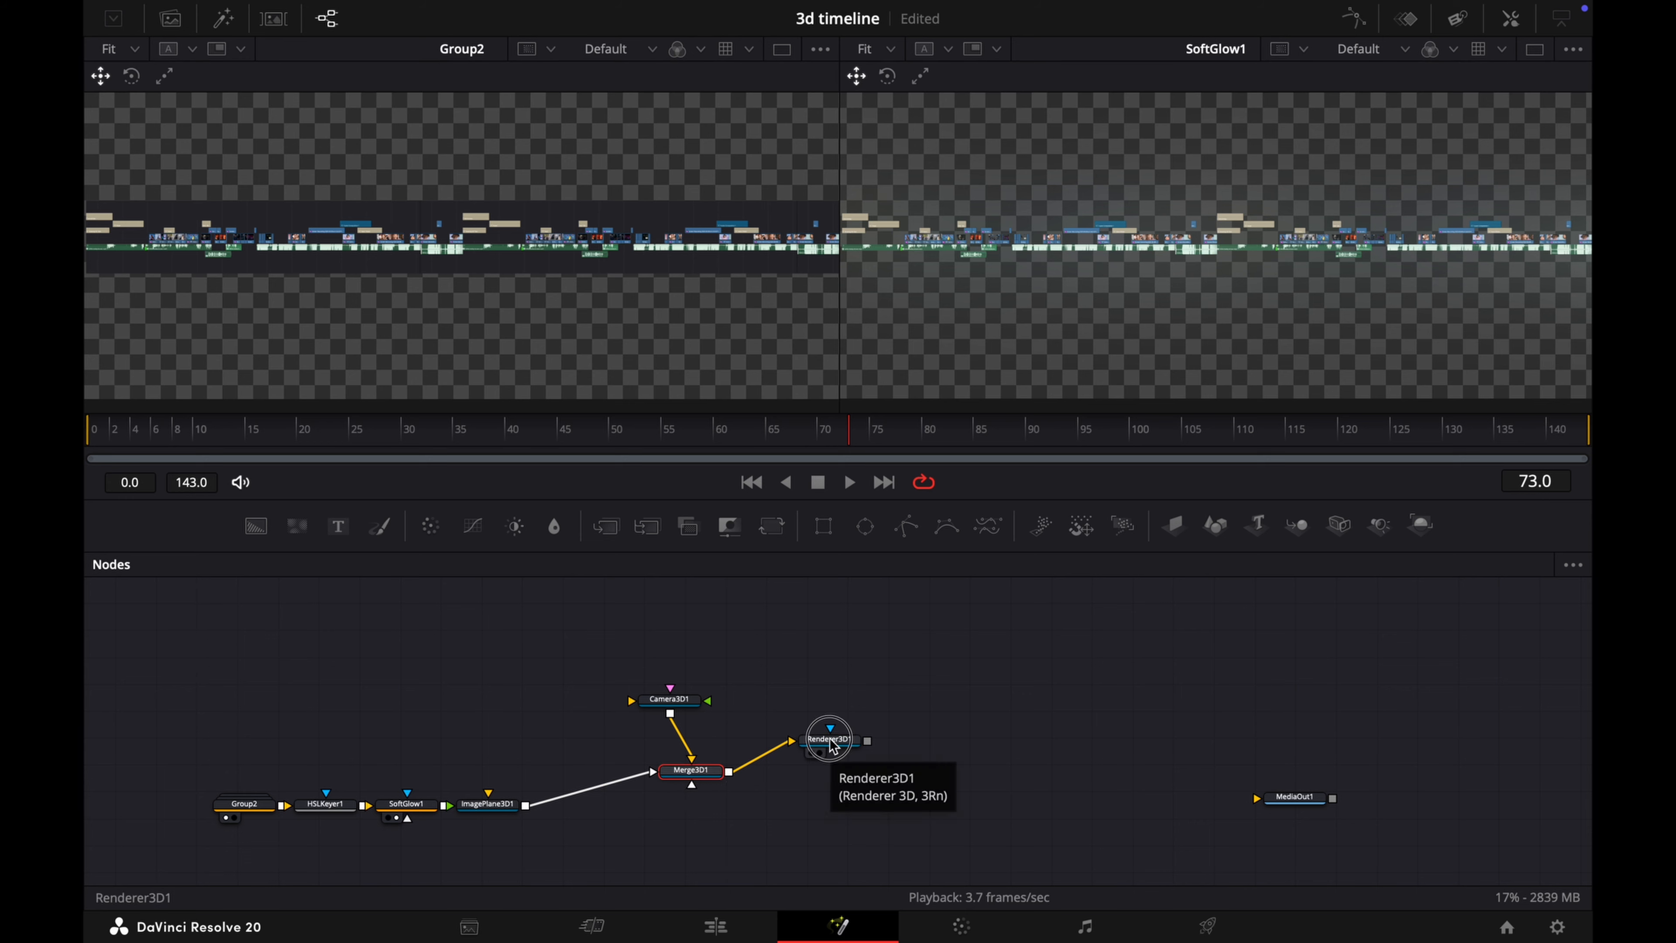
Step: Display Renderer3D1 in the second viewer and Merge3D1 in the first, and inspect the image plane up close from the side
{"action": "key", "text": "2"}
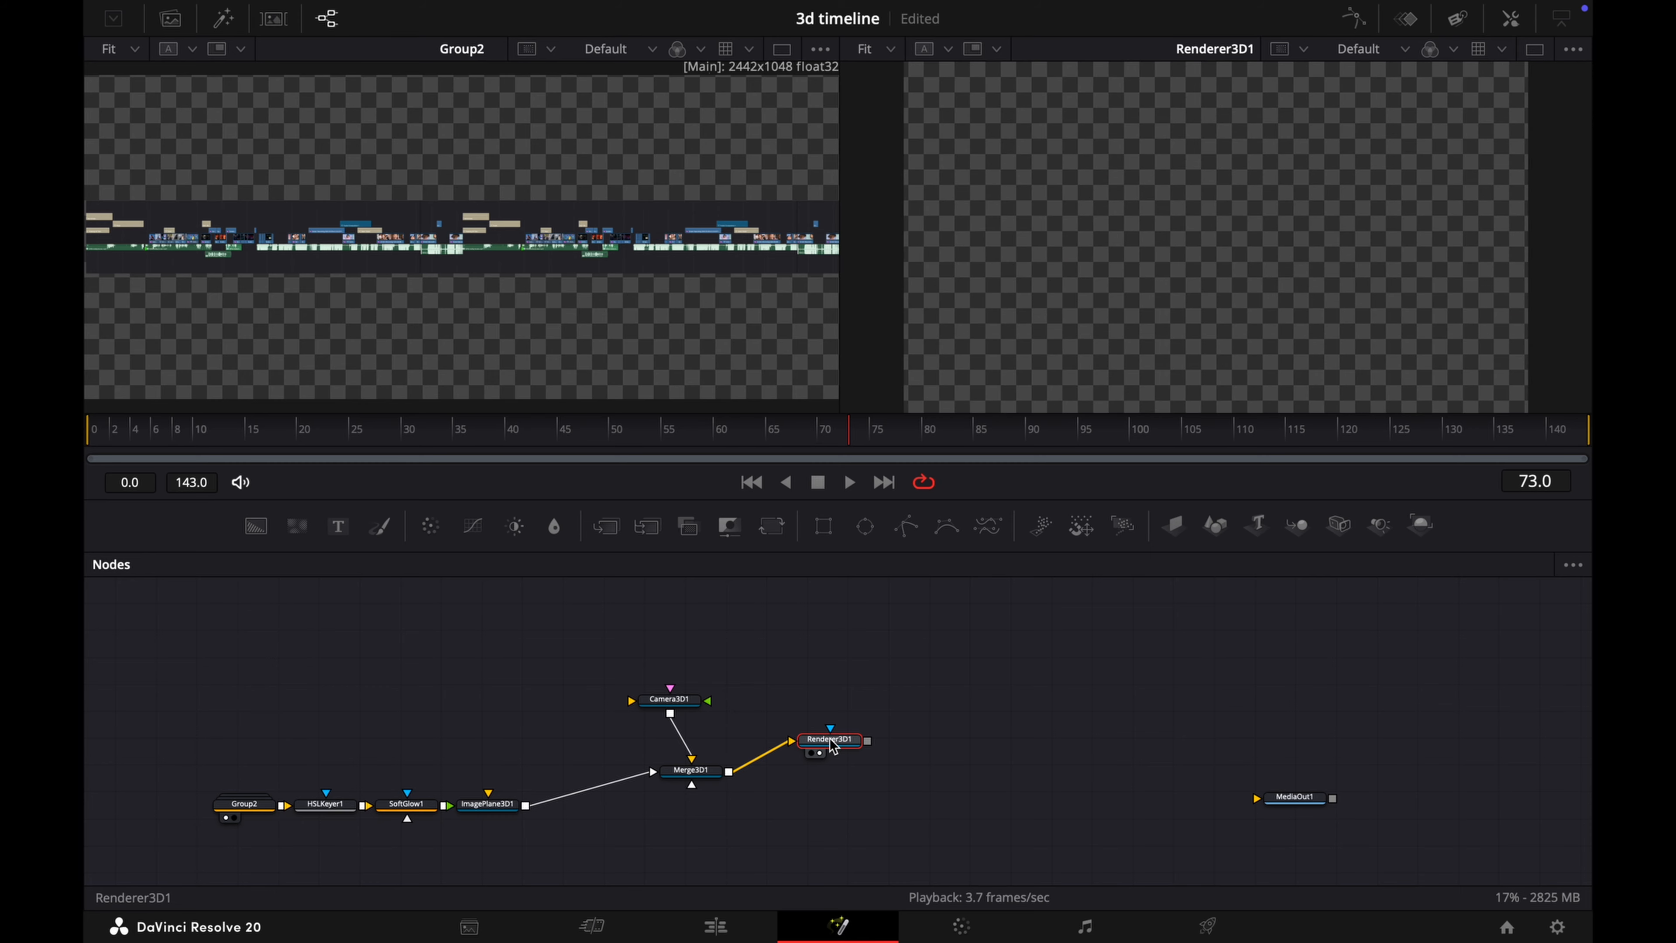
{"action": "left_click", "coordinate": [691, 770]}
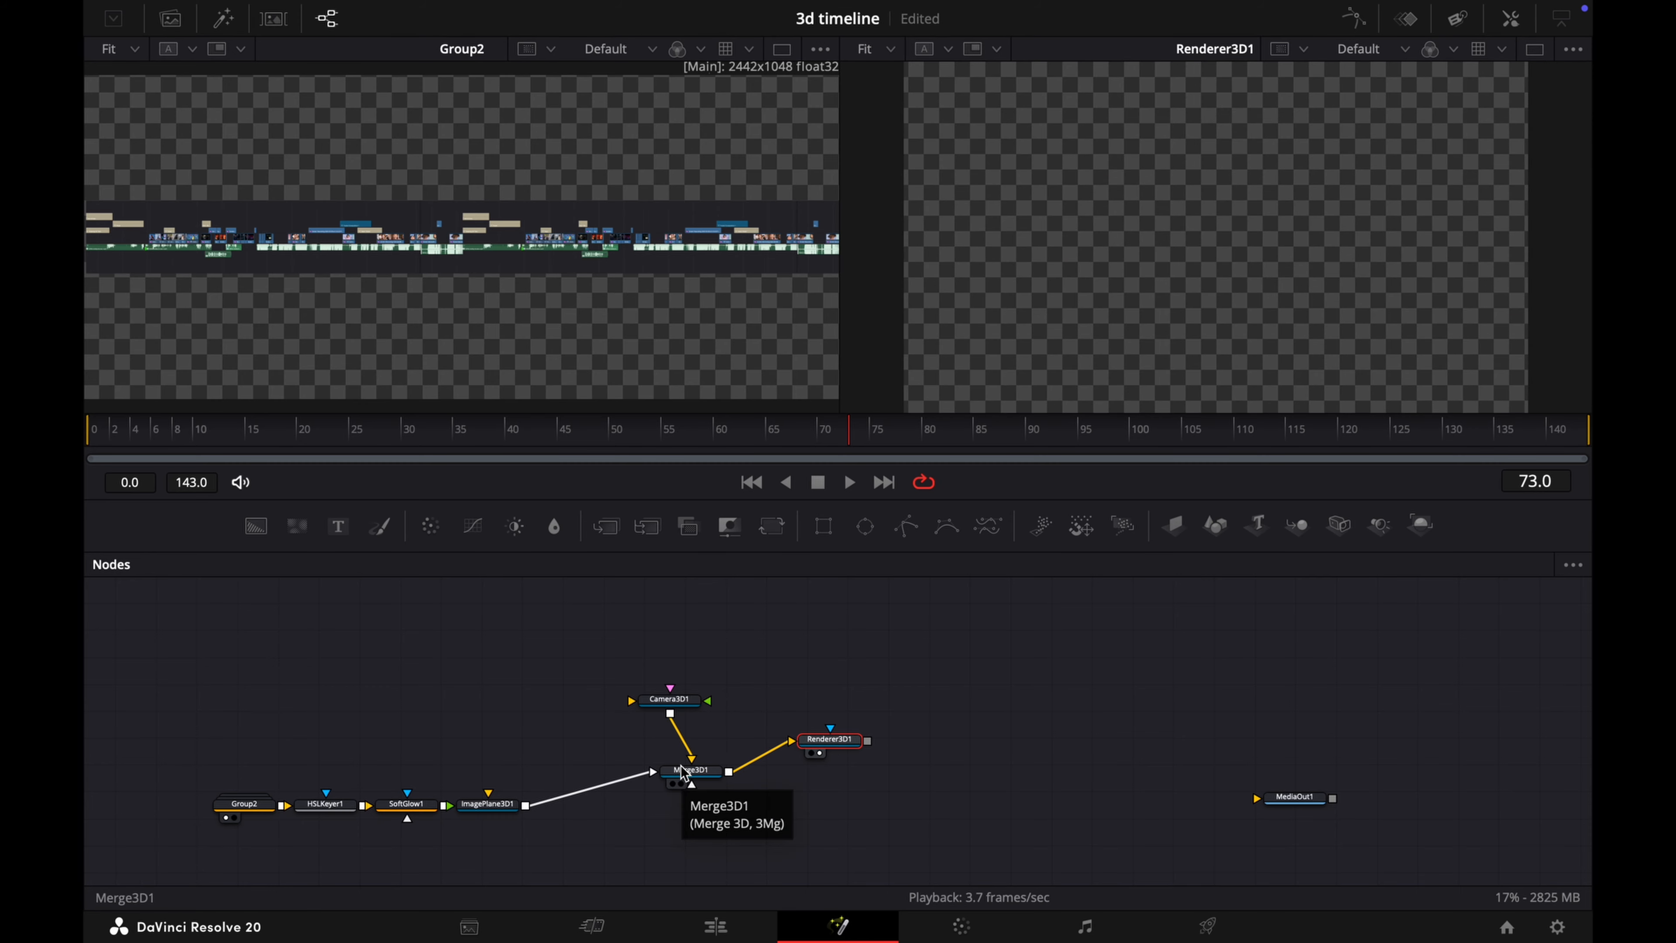
{"action": "key", "text": "1"}
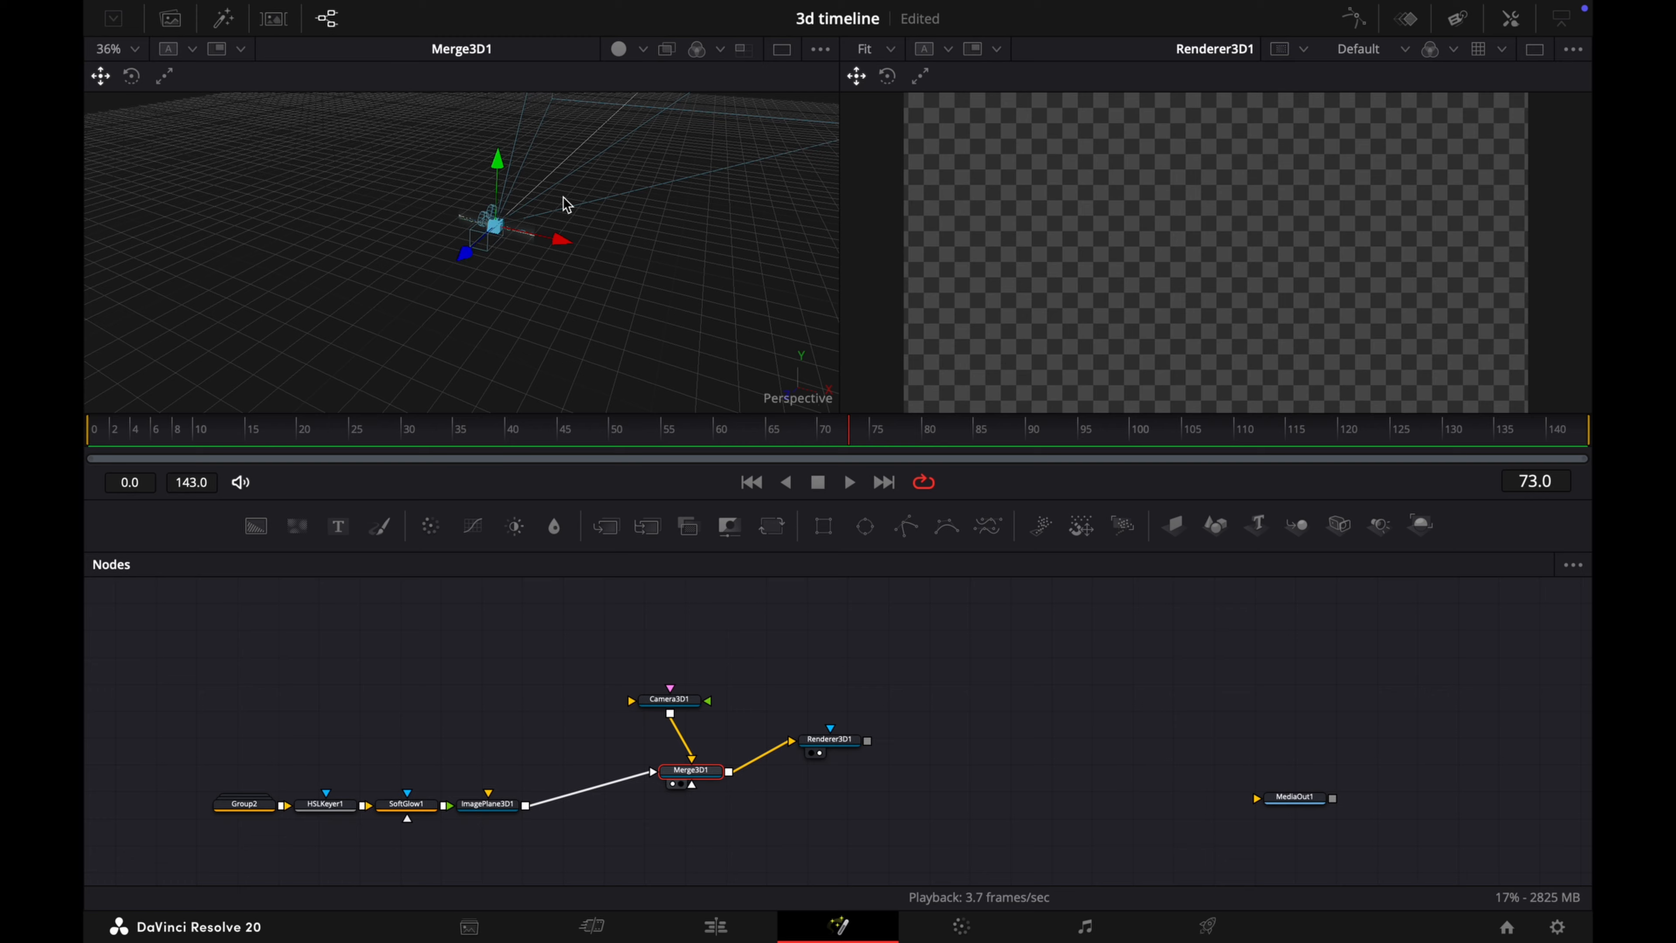
{"action": "scroll", "coordinate": [546, 274], "scroll_direction": "up", "scroll_amount": 4}
{"action": "scroll", "coordinate": [546, 272], "scroll_direction": "up", "scroll_amount": 8}
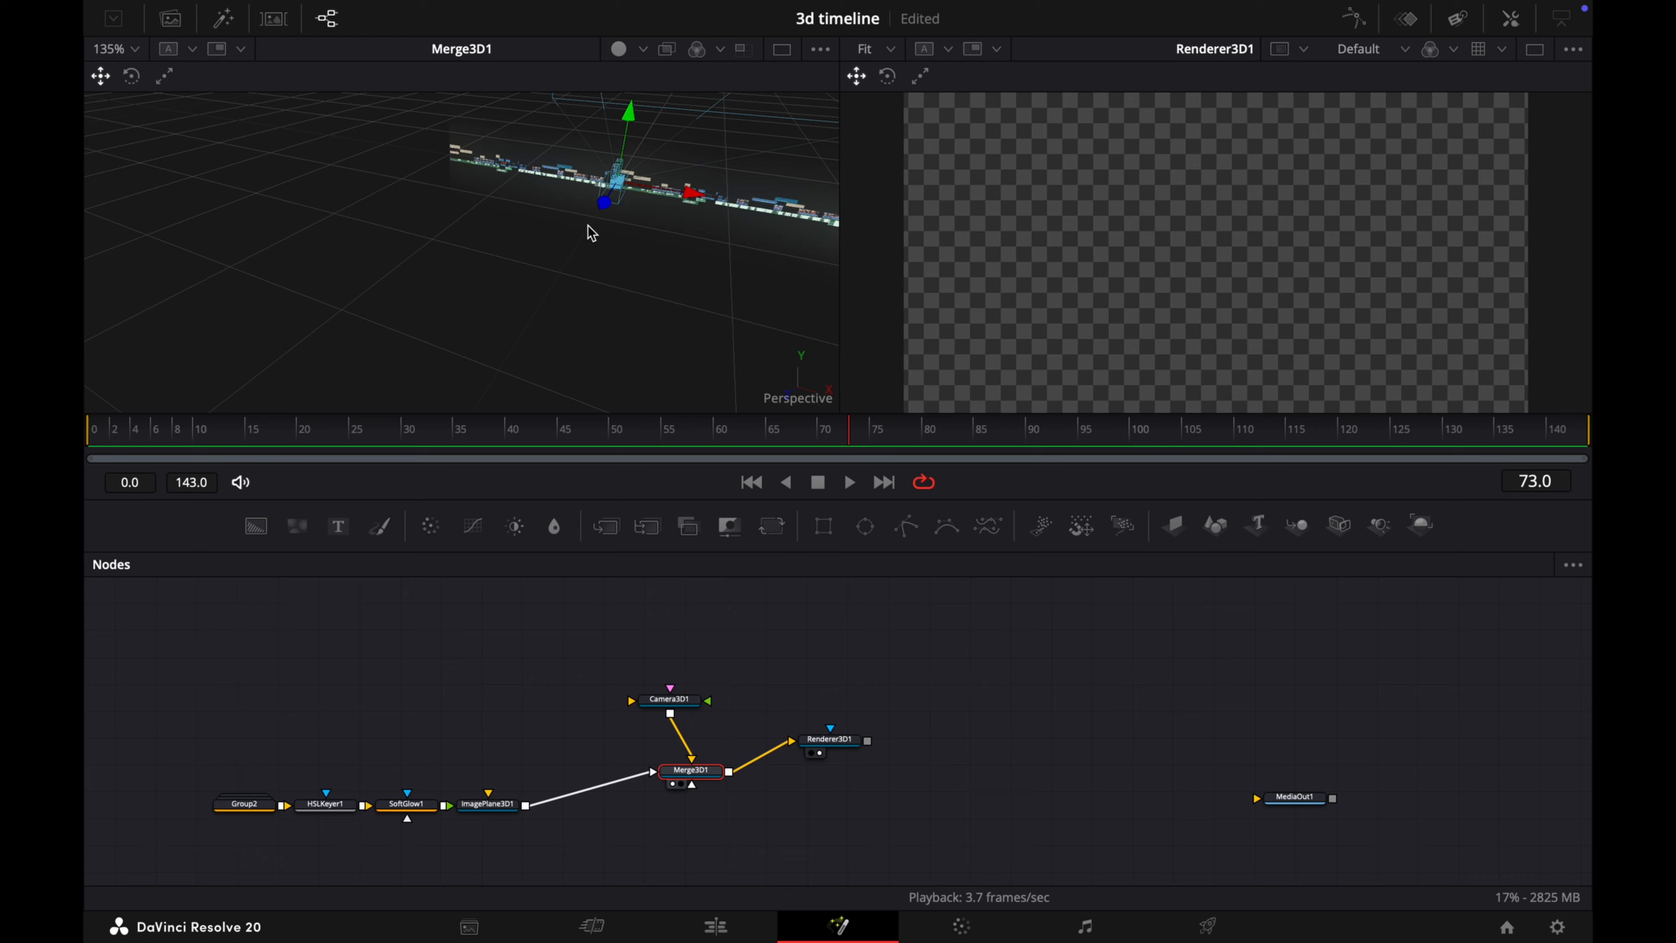
{"action": "left_click_drag", "start_coordinate": [588, 225], "coordinate": [1072, 243]}
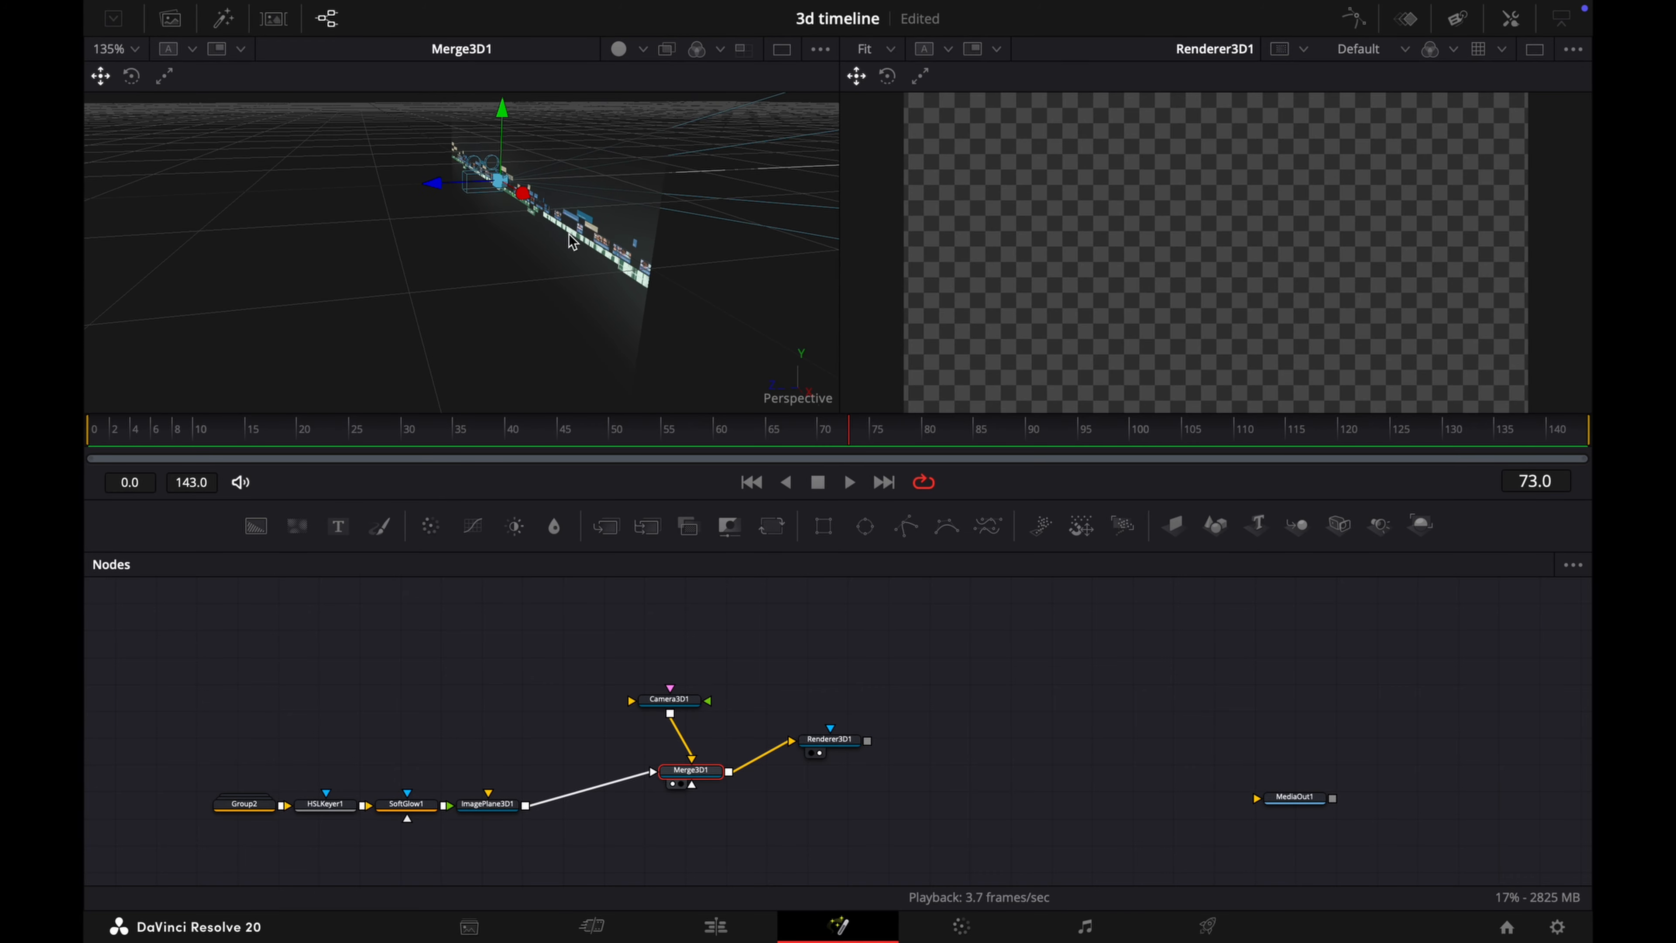
Step: Lay ImagePlane3D1 flat and turn it by setting its X rotation to -90 and its Y rotation to 90
{"action": "left_click", "coordinate": [498, 809]}
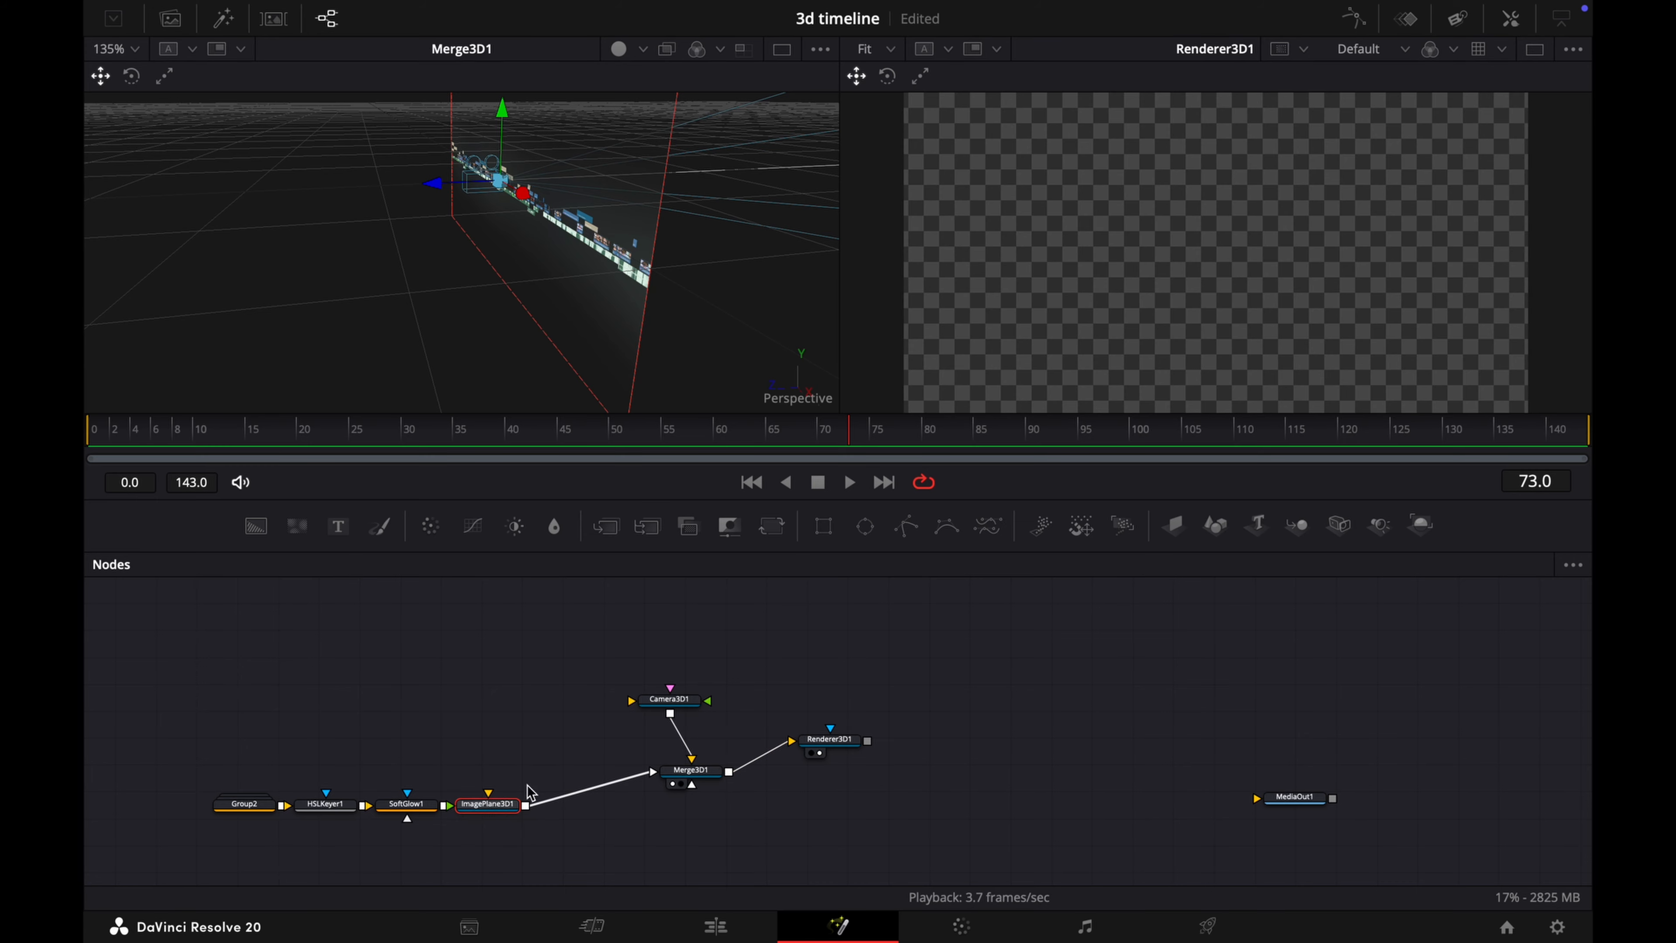
{"action": "left_click", "coordinate": [1511, 19]}
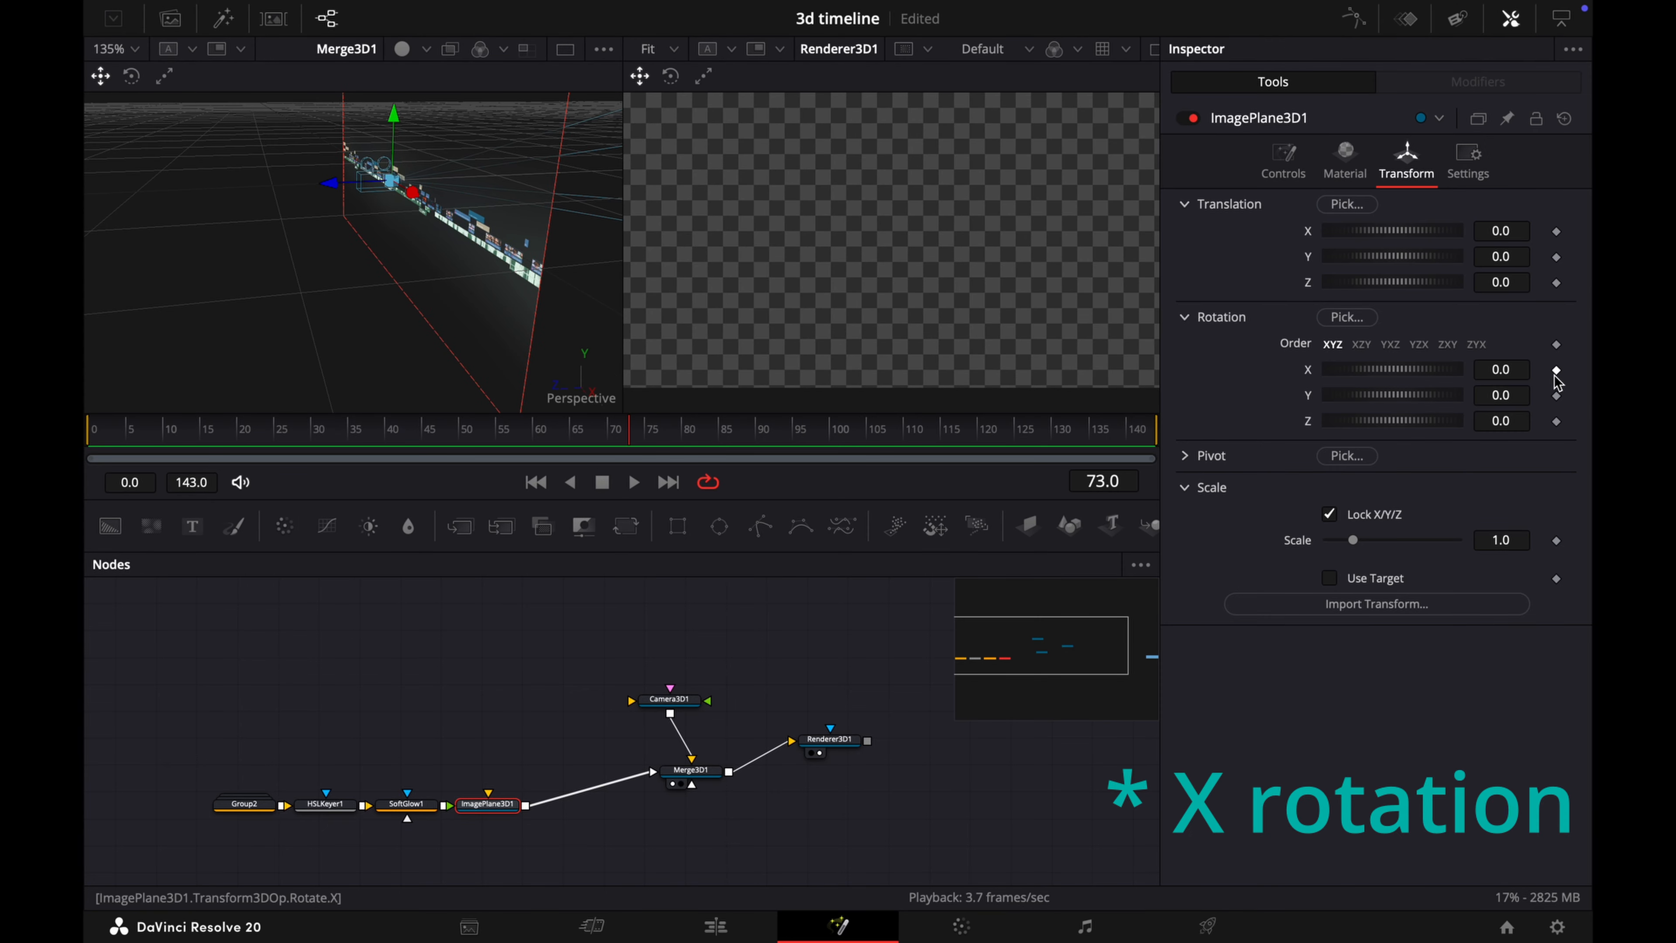
{"action": "left_click", "coordinate": [1513, 371]}
{"action": "type", "text": "-90"}
{"action": "key", "text": "Tab"}
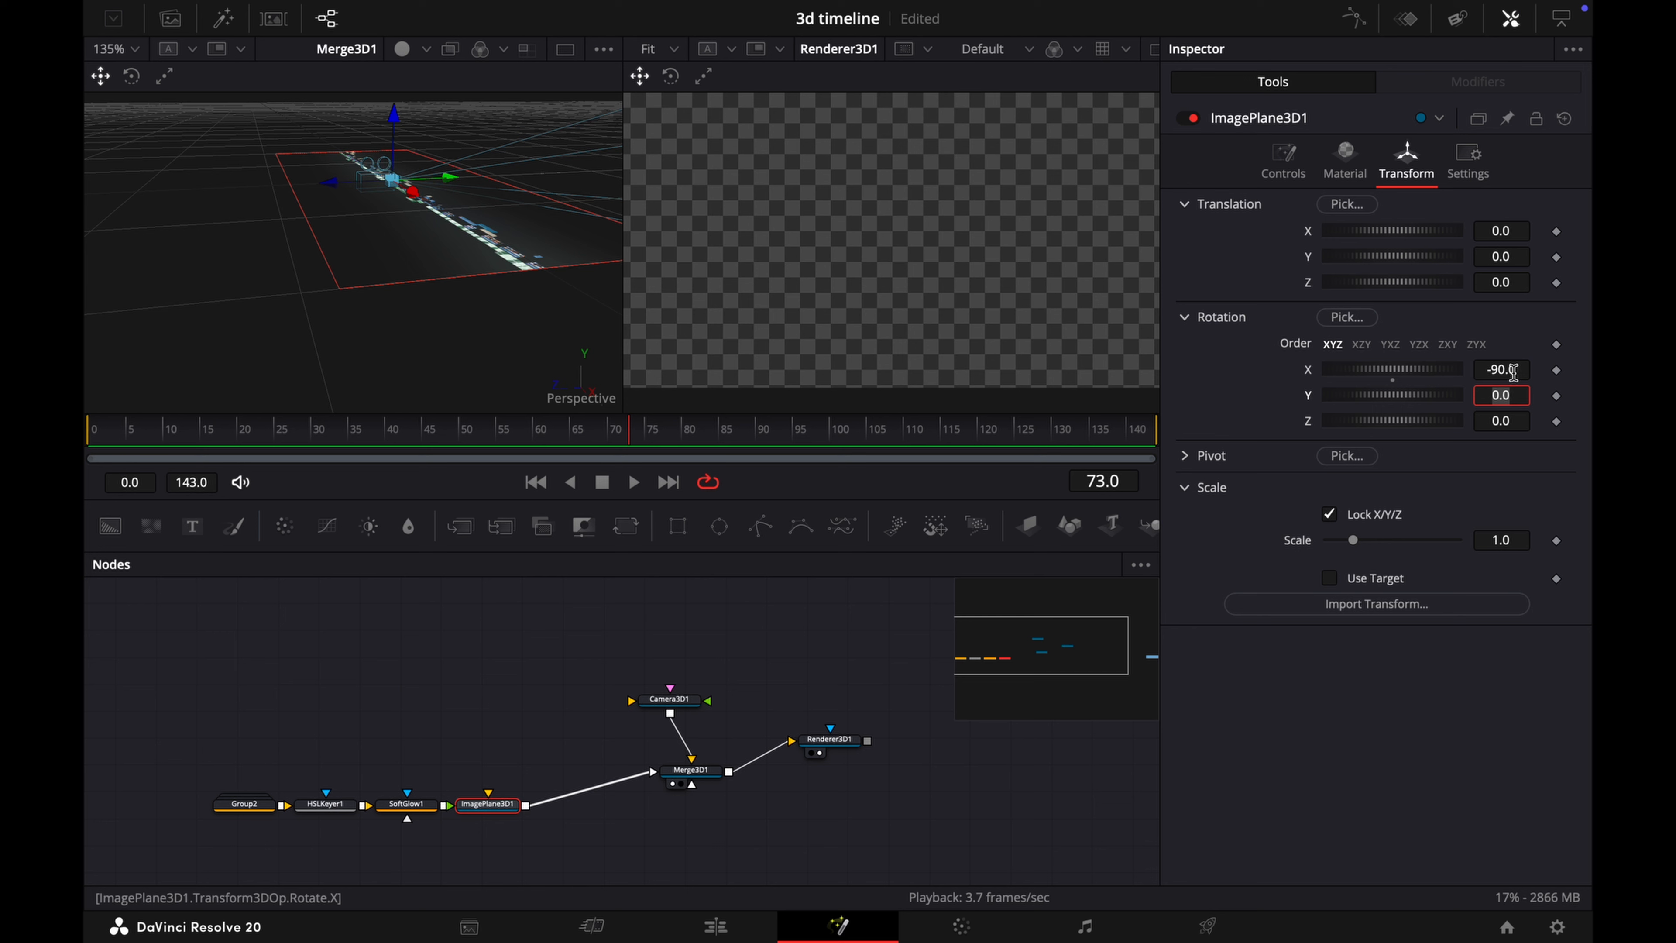
{"action": "key", "text": "Tab"}
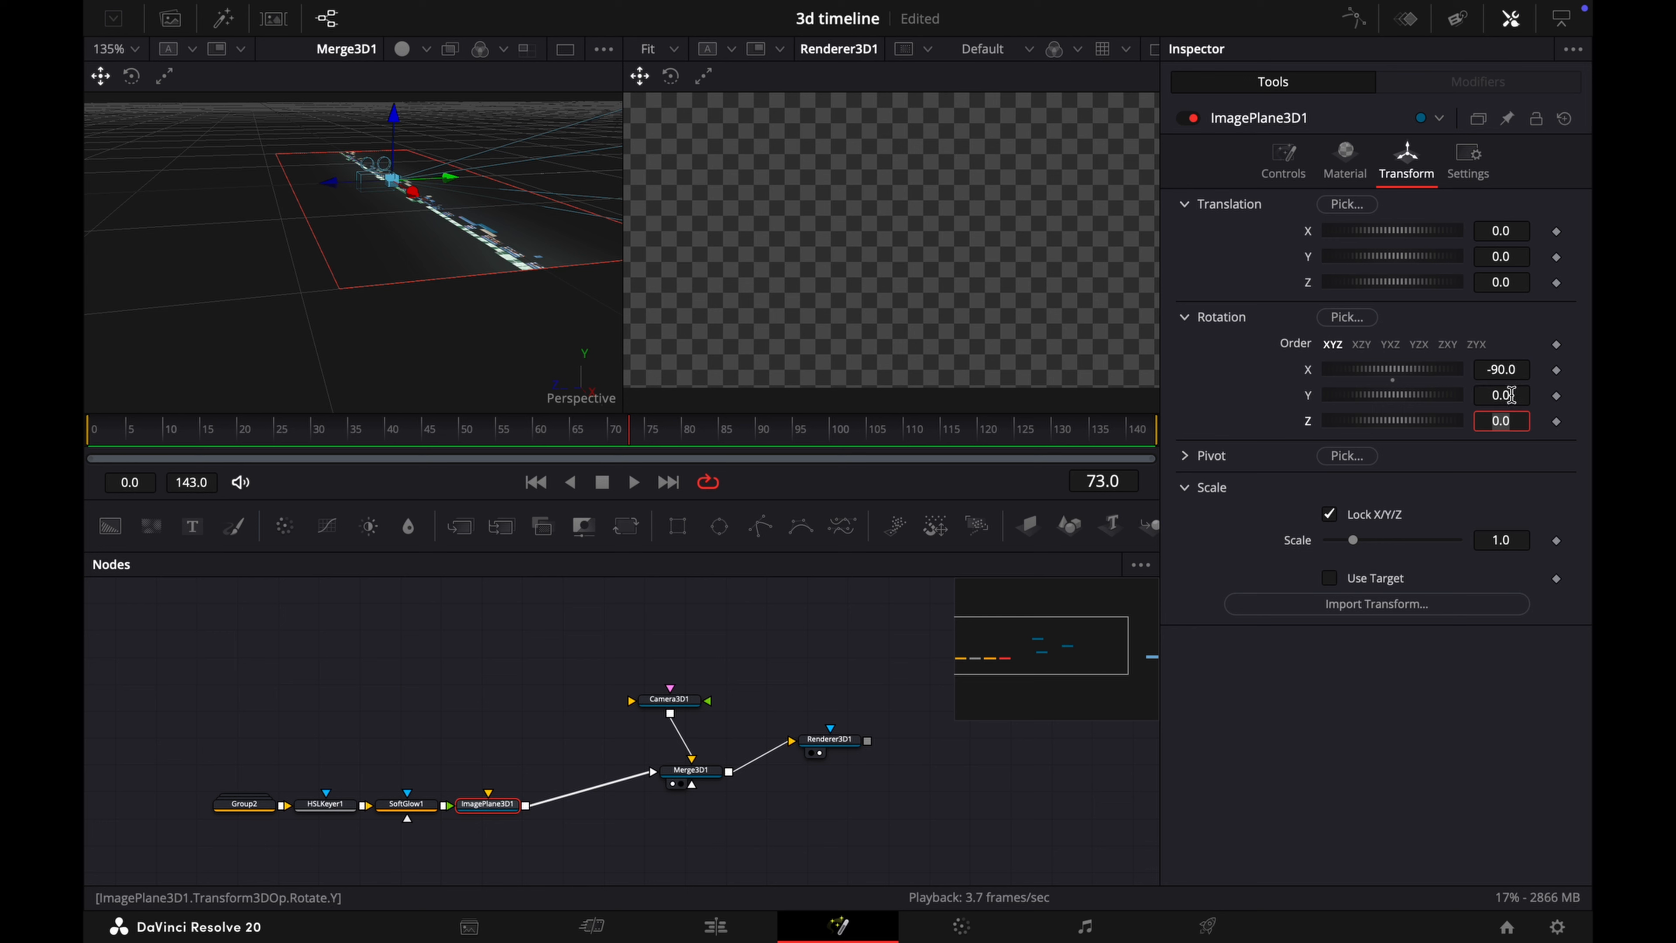
{"action": "left_click", "coordinate": [1511, 395]}
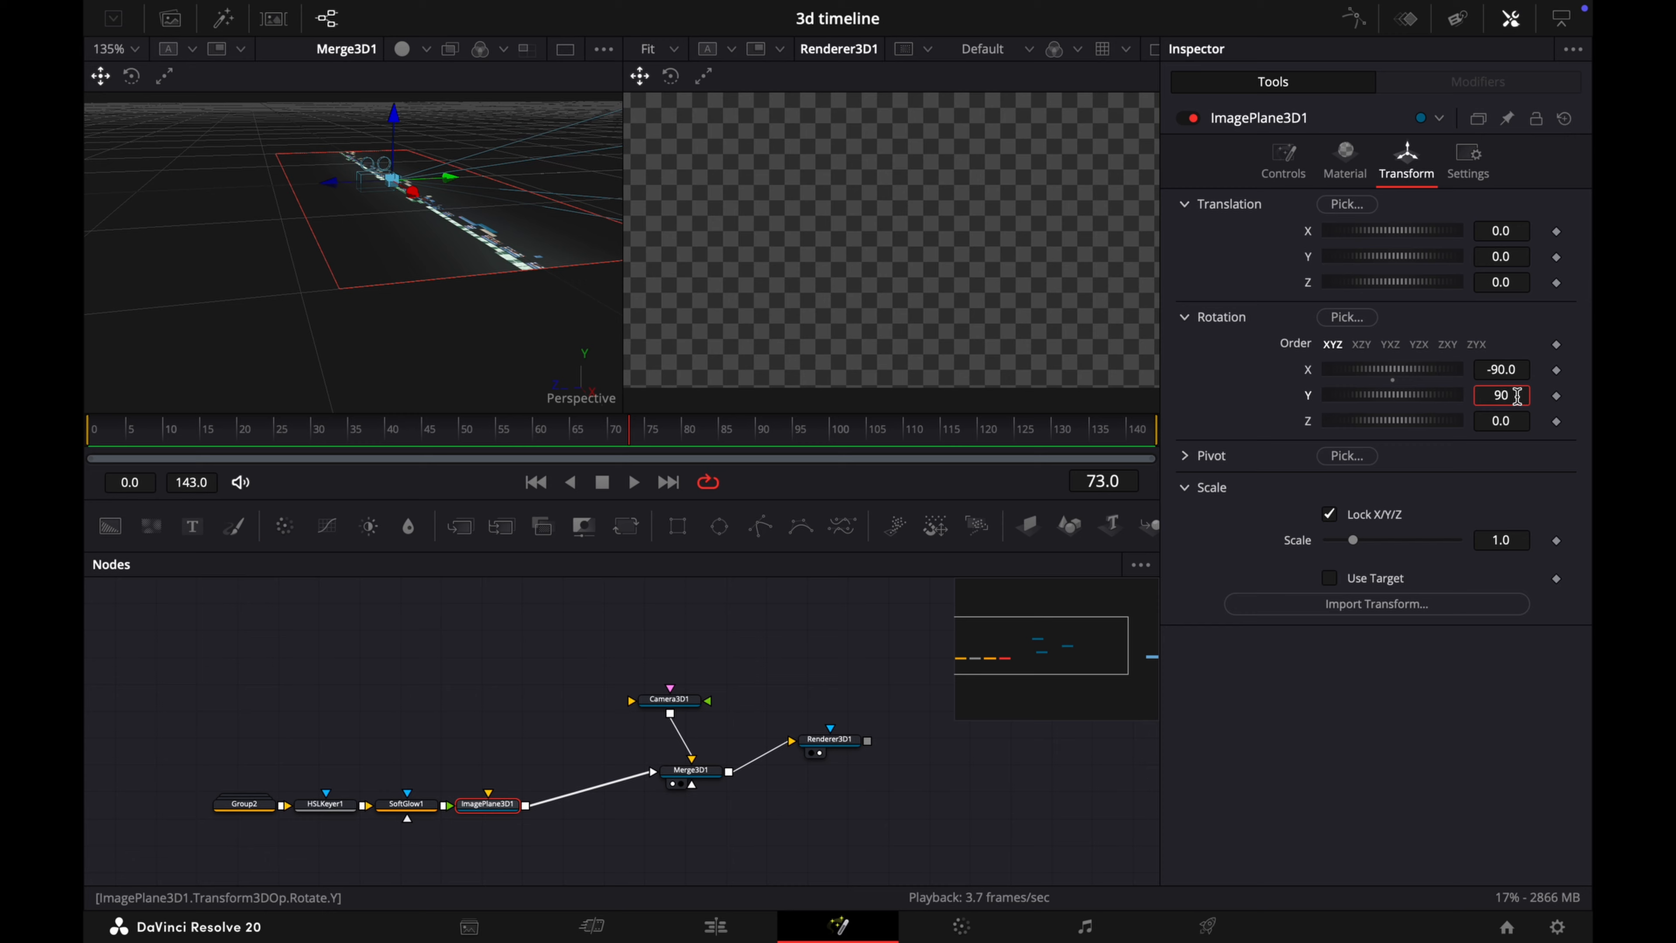
{"action": "type", "text": "90"}
{"action": "key", "text": "Tab"}
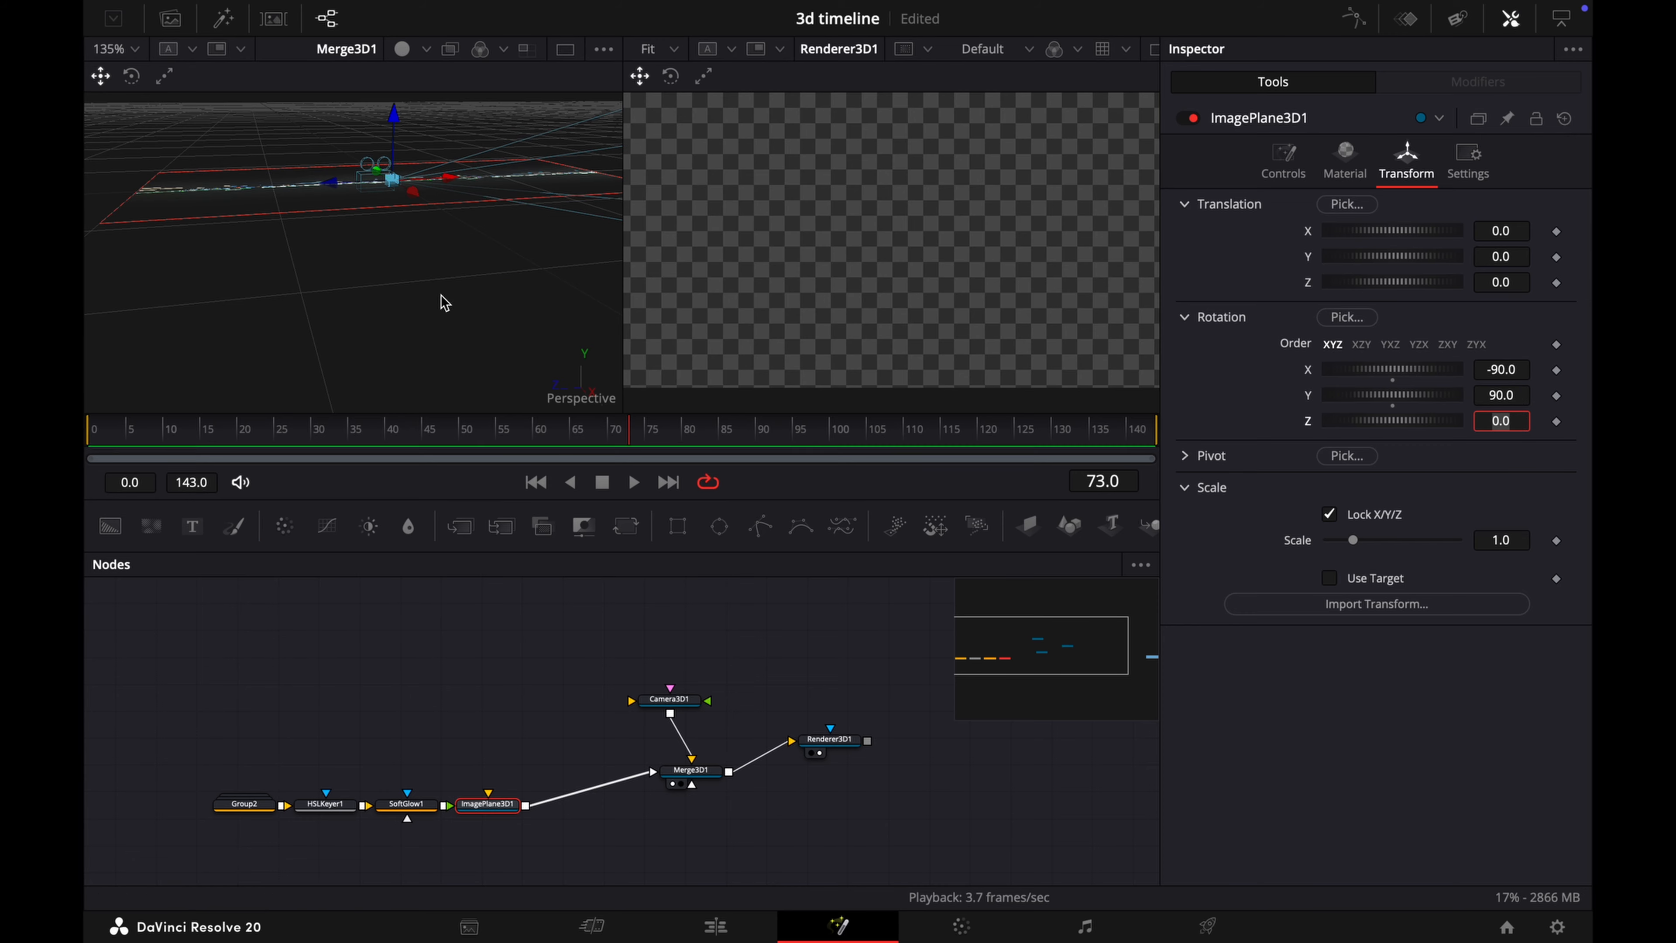
Step: Move the camera along Z to about 0.3 and inspect its placement over the image plane from several angles
{"action": "scroll", "coordinate": [441, 295], "scroll_direction": "up", "scroll_amount": 5}
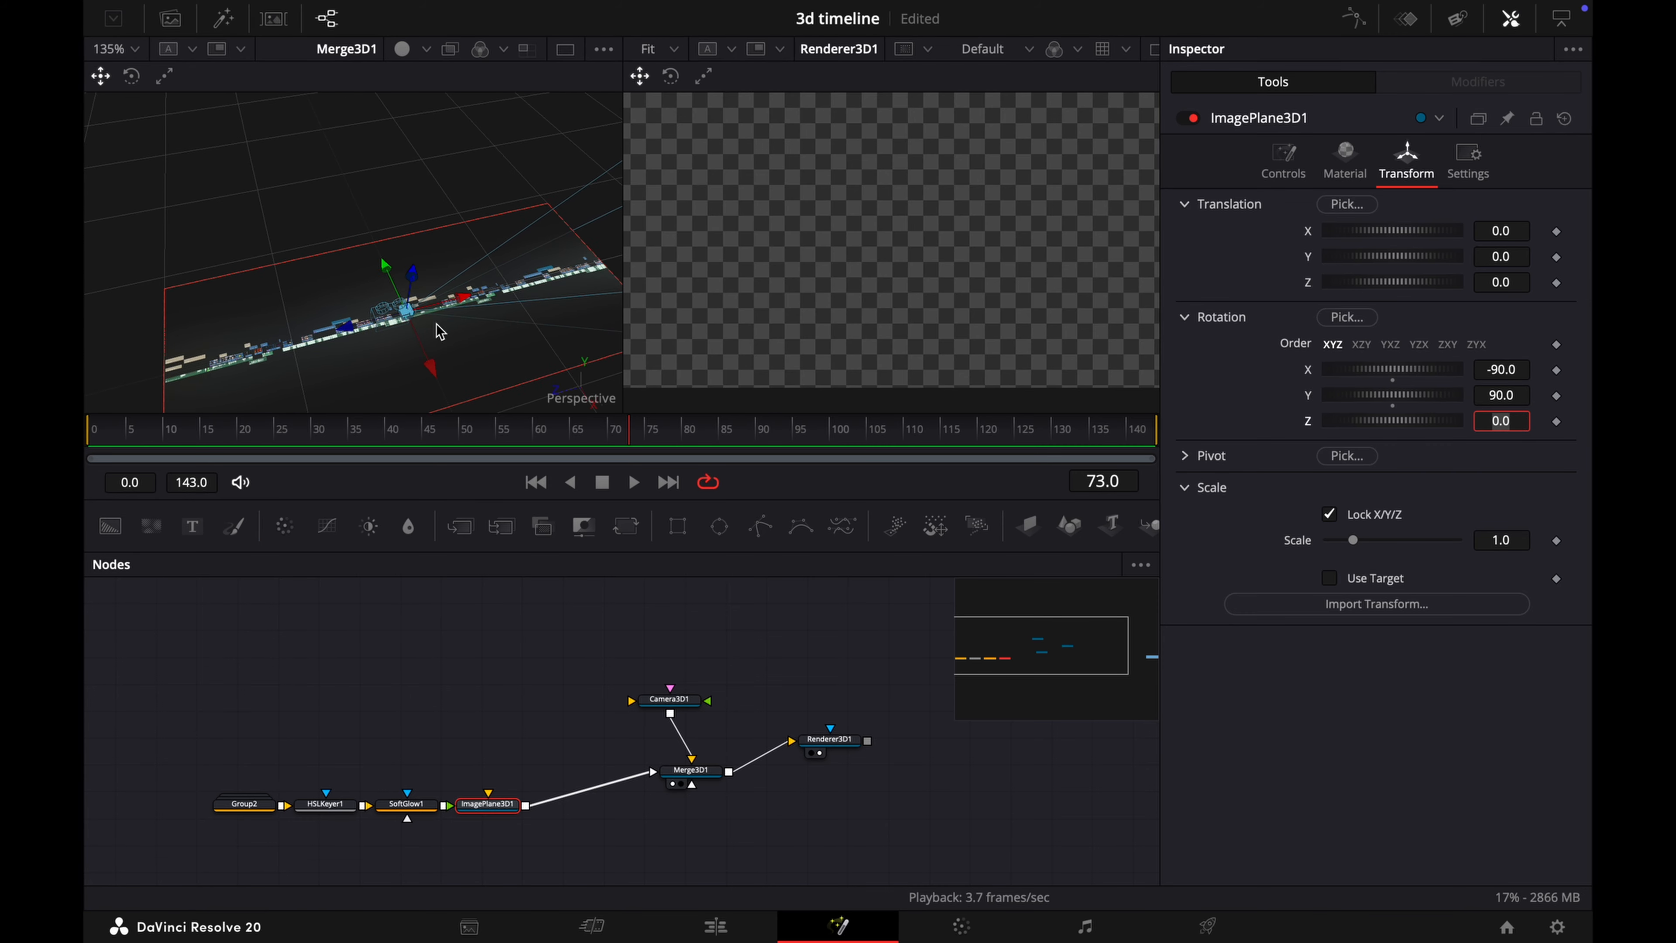
{"action": "left_click_drag", "start_coordinate": [395, 313], "coordinate": [277, 357]}
{"action": "scroll", "coordinate": [277, 356], "scroll_direction": "down", "scroll_amount": 3}
{"action": "scroll", "coordinate": [219, 317], "scroll_direction": "down", "scroll_amount": 3}
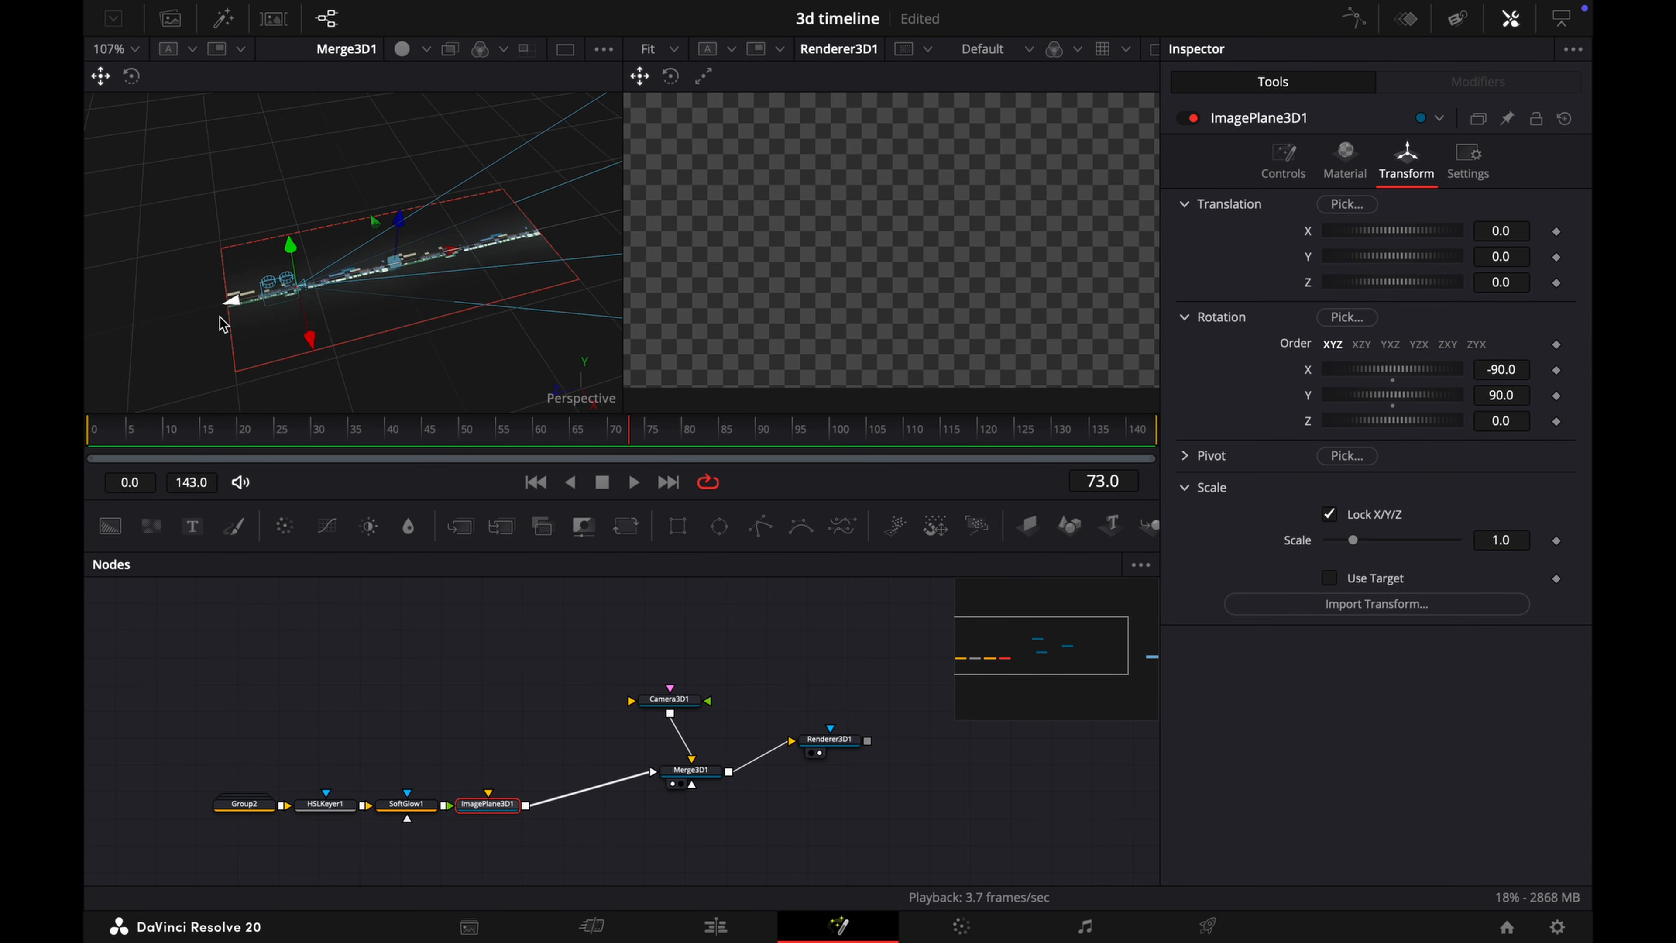
{"action": "scroll", "coordinate": [223, 323], "scroll_direction": "up", "scroll_amount": 5}
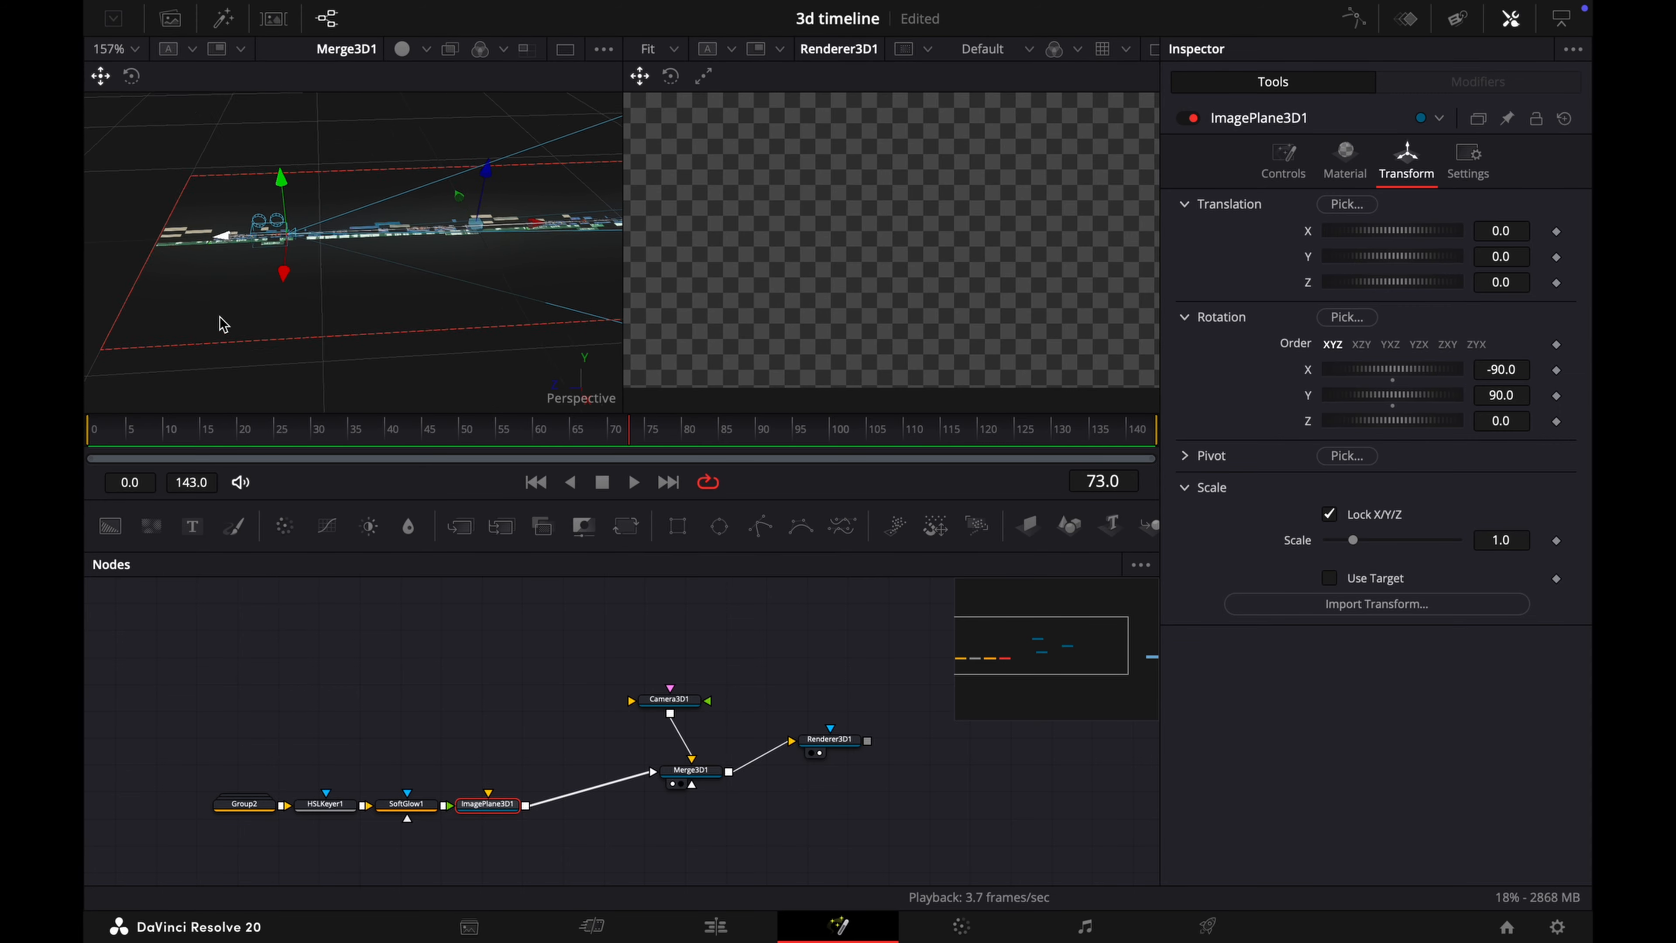
{"action": "scroll", "coordinate": [219, 317], "scroll_direction": "down", "scroll_amount": 5}
{"action": "scroll", "coordinate": [240, 319], "scroll_direction": "right", "scroll_amount": 10}
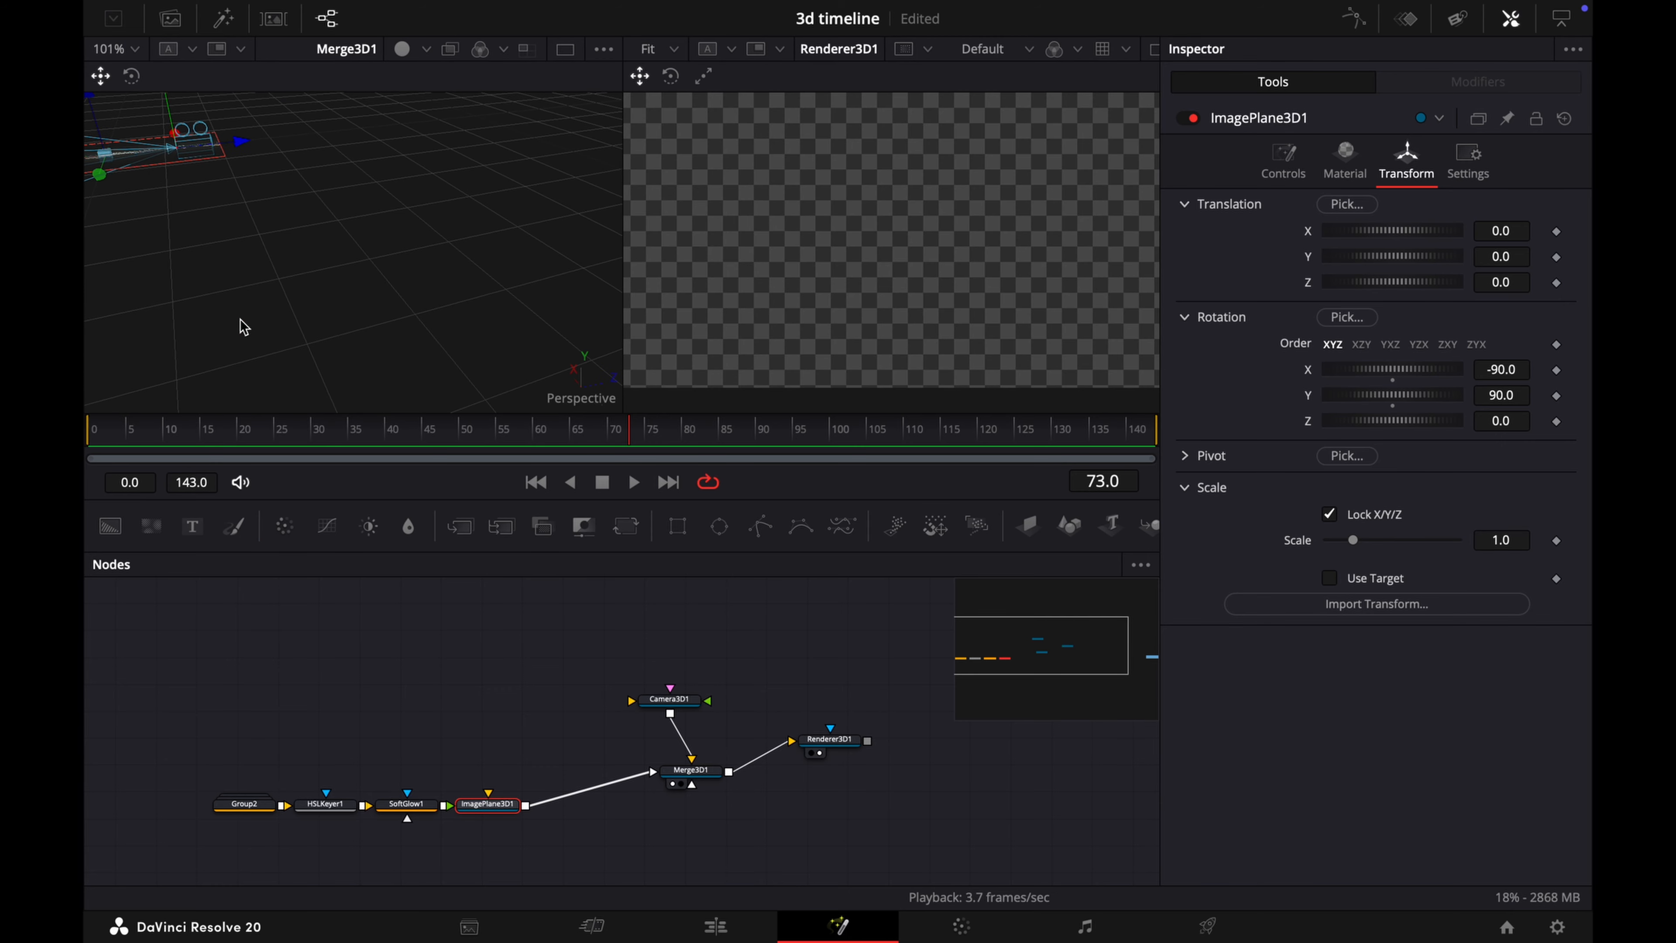
{"action": "scroll", "coordinate": [240, 319], "scroll_direction": "left", "scroll_amount": 5}
{"action": "scroll", "coordinate": [240, 319], "scroll_direction": "up", "scroll_amount": 2}
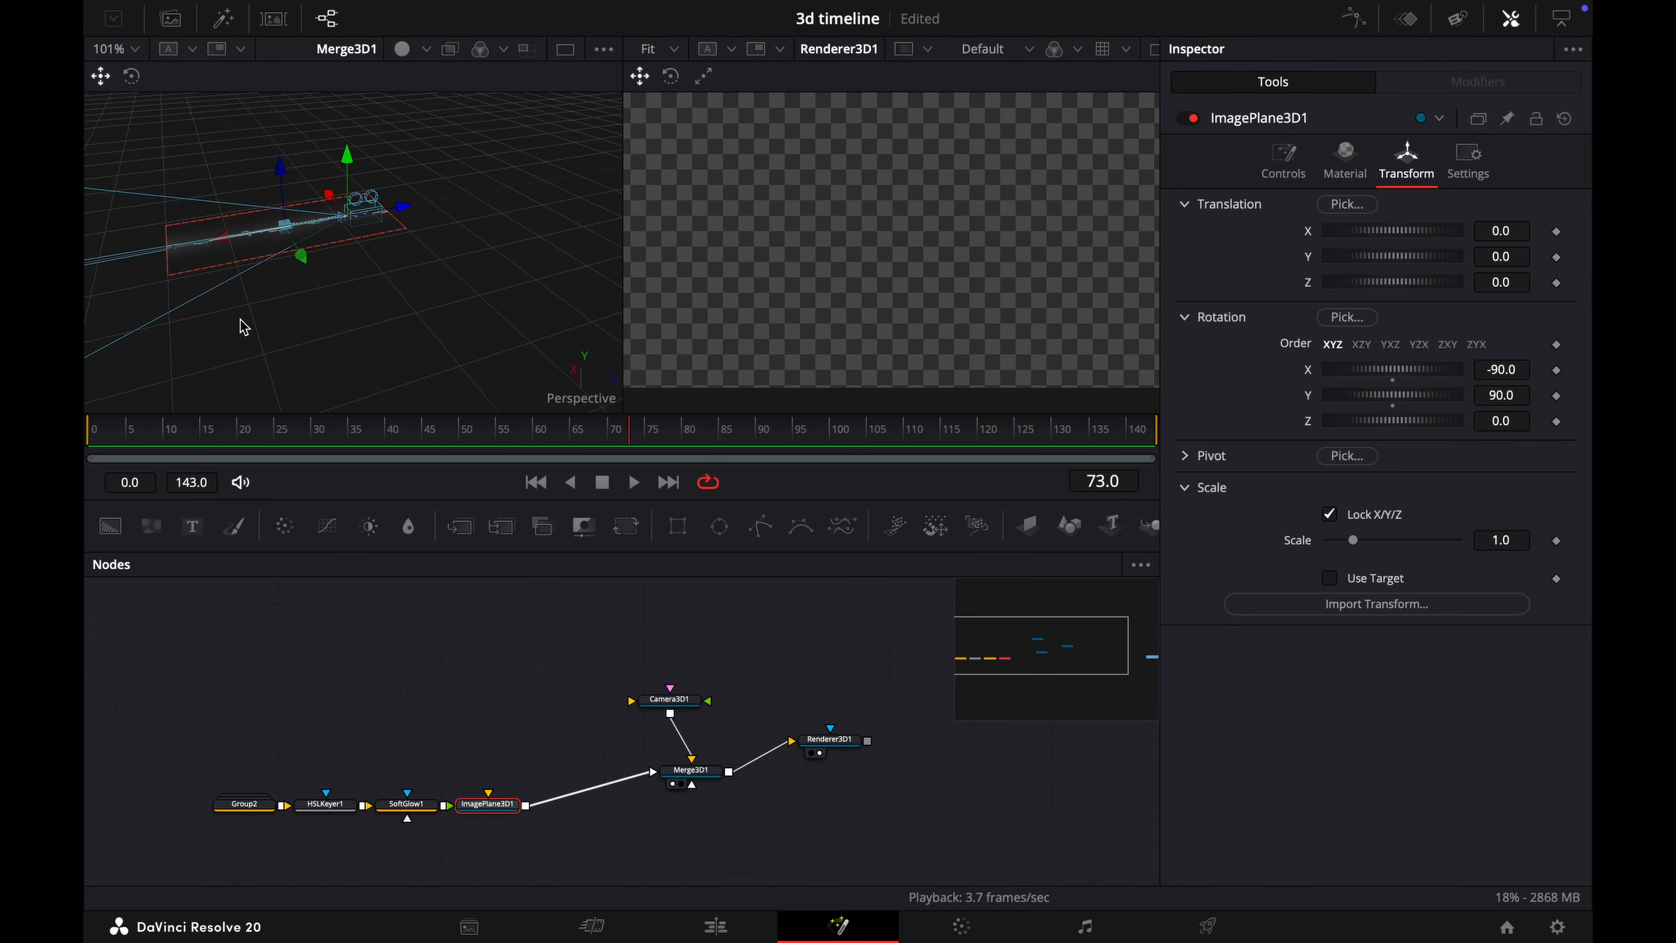
{"action": "scroll", "coordinate": [243, 325], "scroll_direction": "up", "scroll_amount": 1}
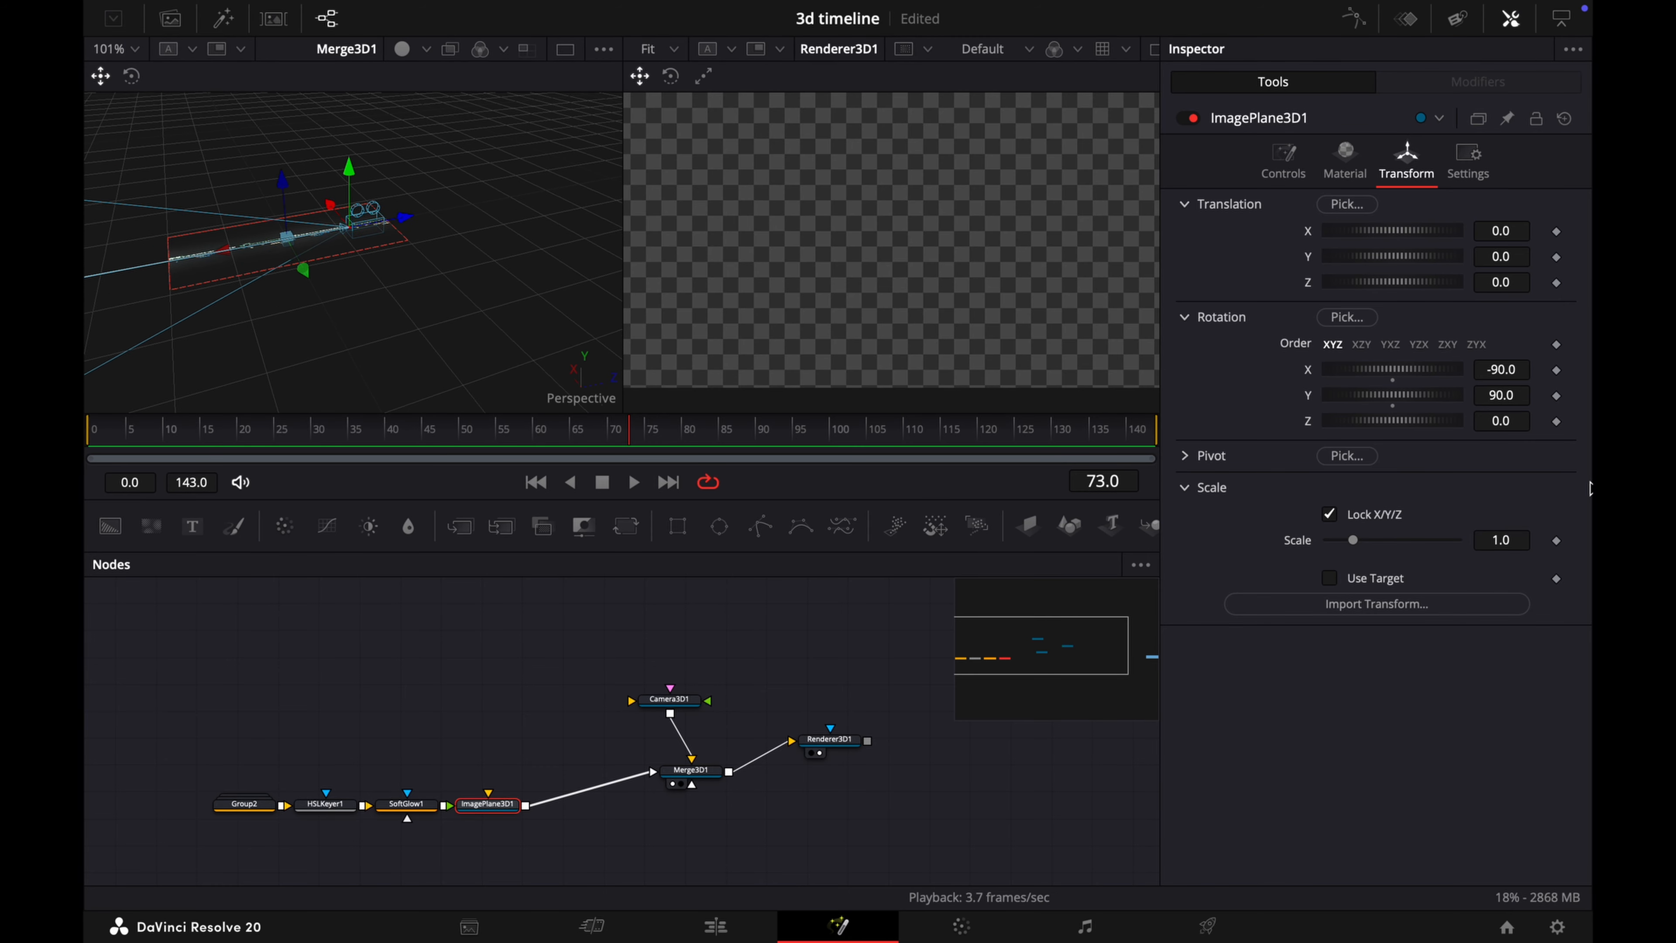
Step: Set Camera3D1's vertical angle of view to 130 and trim the trailing digits of its focal length
{"action": "left_click", "coordinate": [672, 701]}
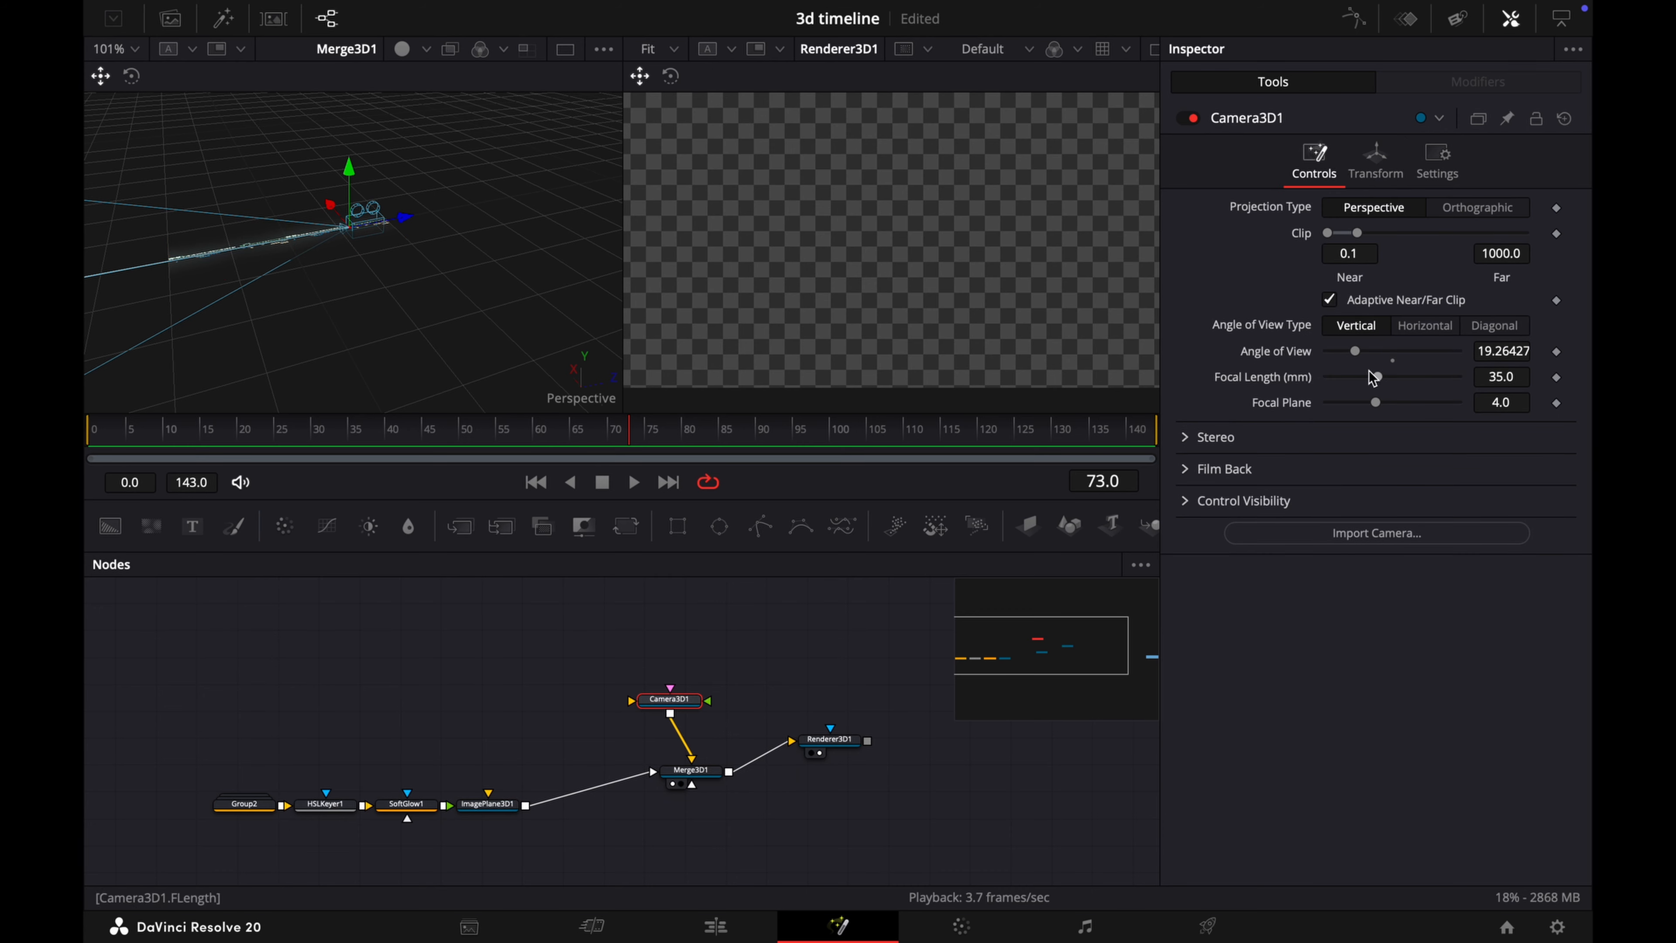
{"action": "left_click_drag", "start_coordinate": [1361, 355], "coordinate": [1475, 366]}
{"action": "left_click", "coordinate": [1521, 350]}
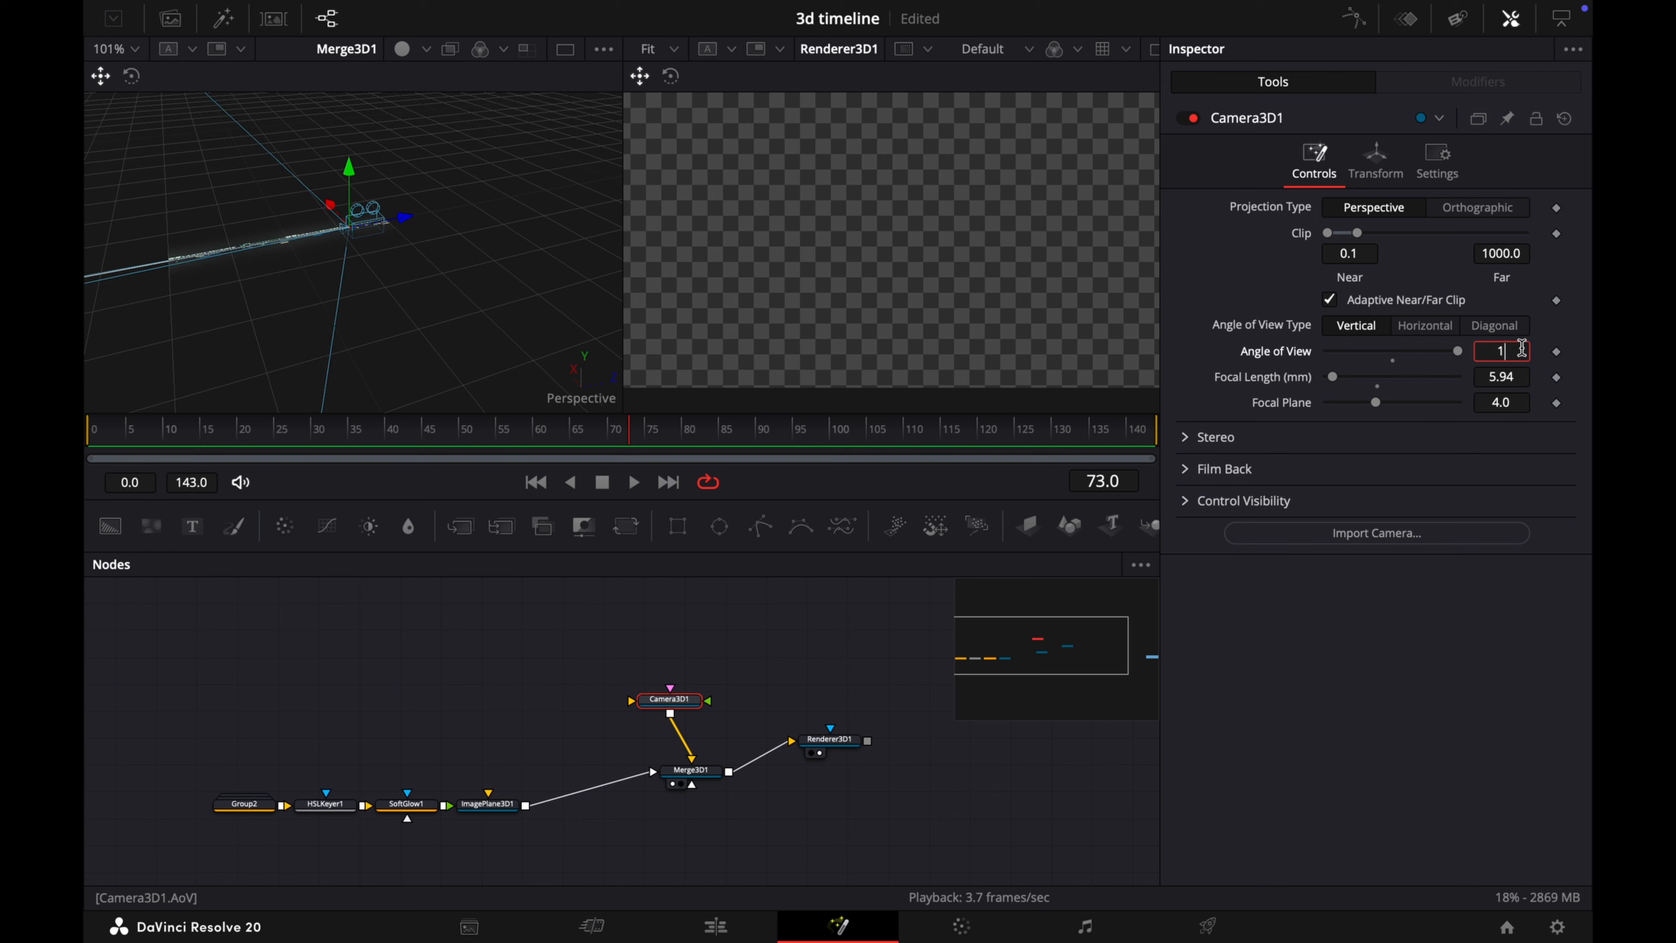
{"action": "type", "text": "130"}
{"action": "key", "text": "Tab"}
{"action": "left_click", "coordinate": [1527, 376]}
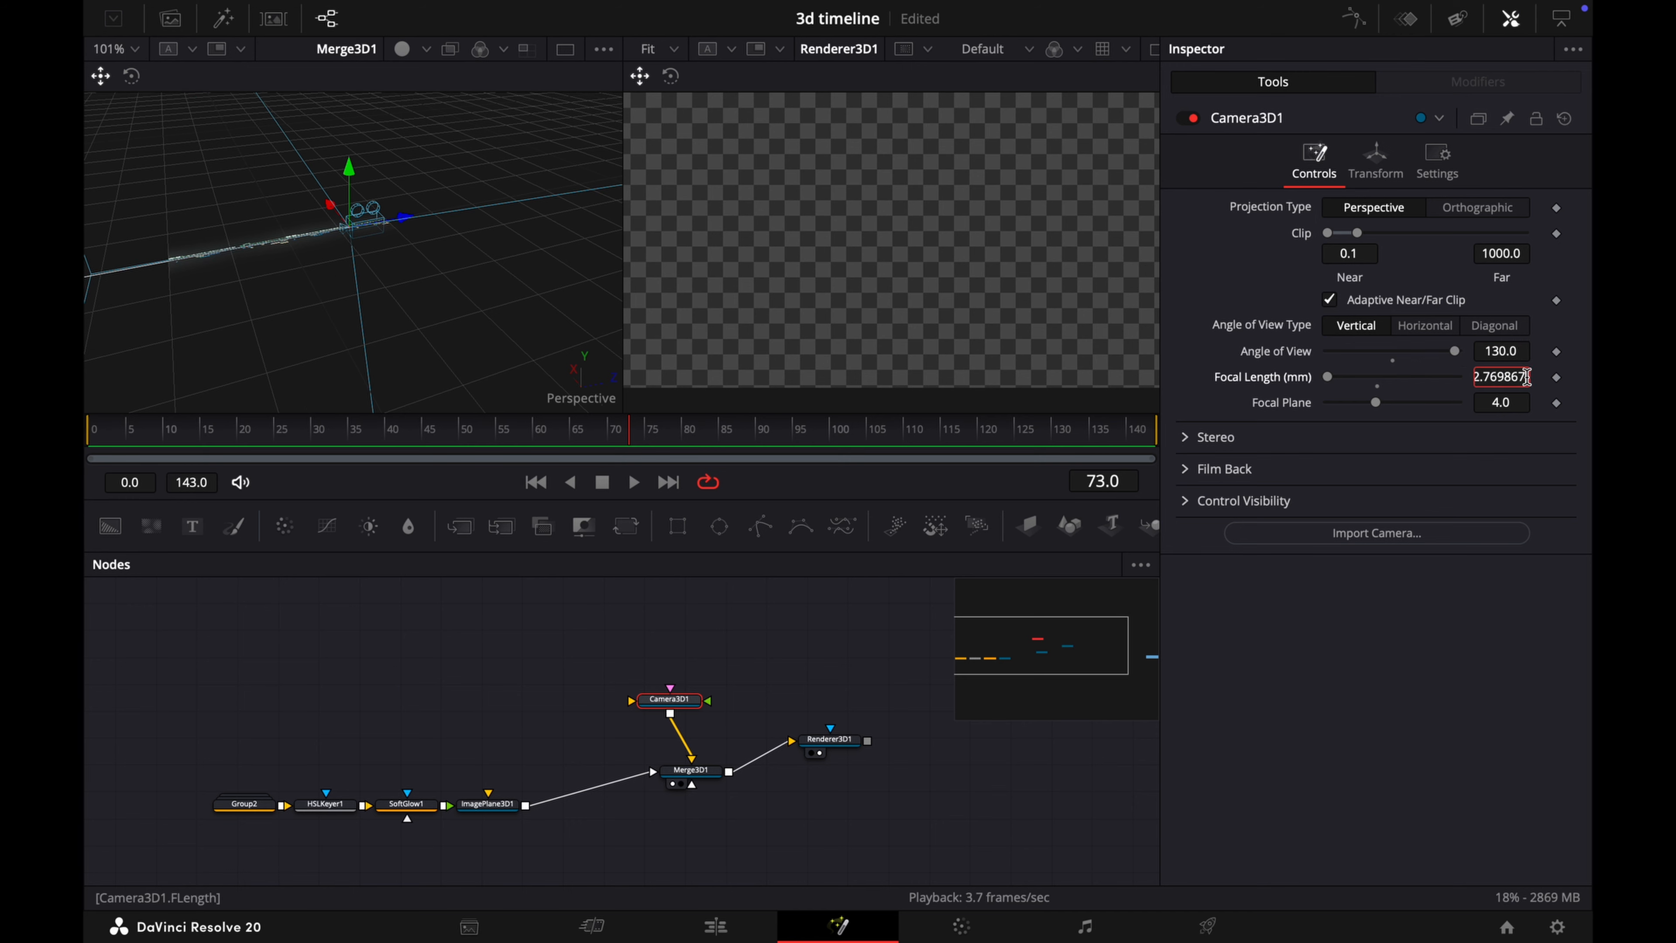
{"action": "key", "text": "BackSpace"}
{"action": "key", "text": "BackSpace"}
Step: Raise Camera3D1 slightly above the image plane by setting its Y translation to 0.05
{"action": "left_click", "coordinate": [1376, 162]}
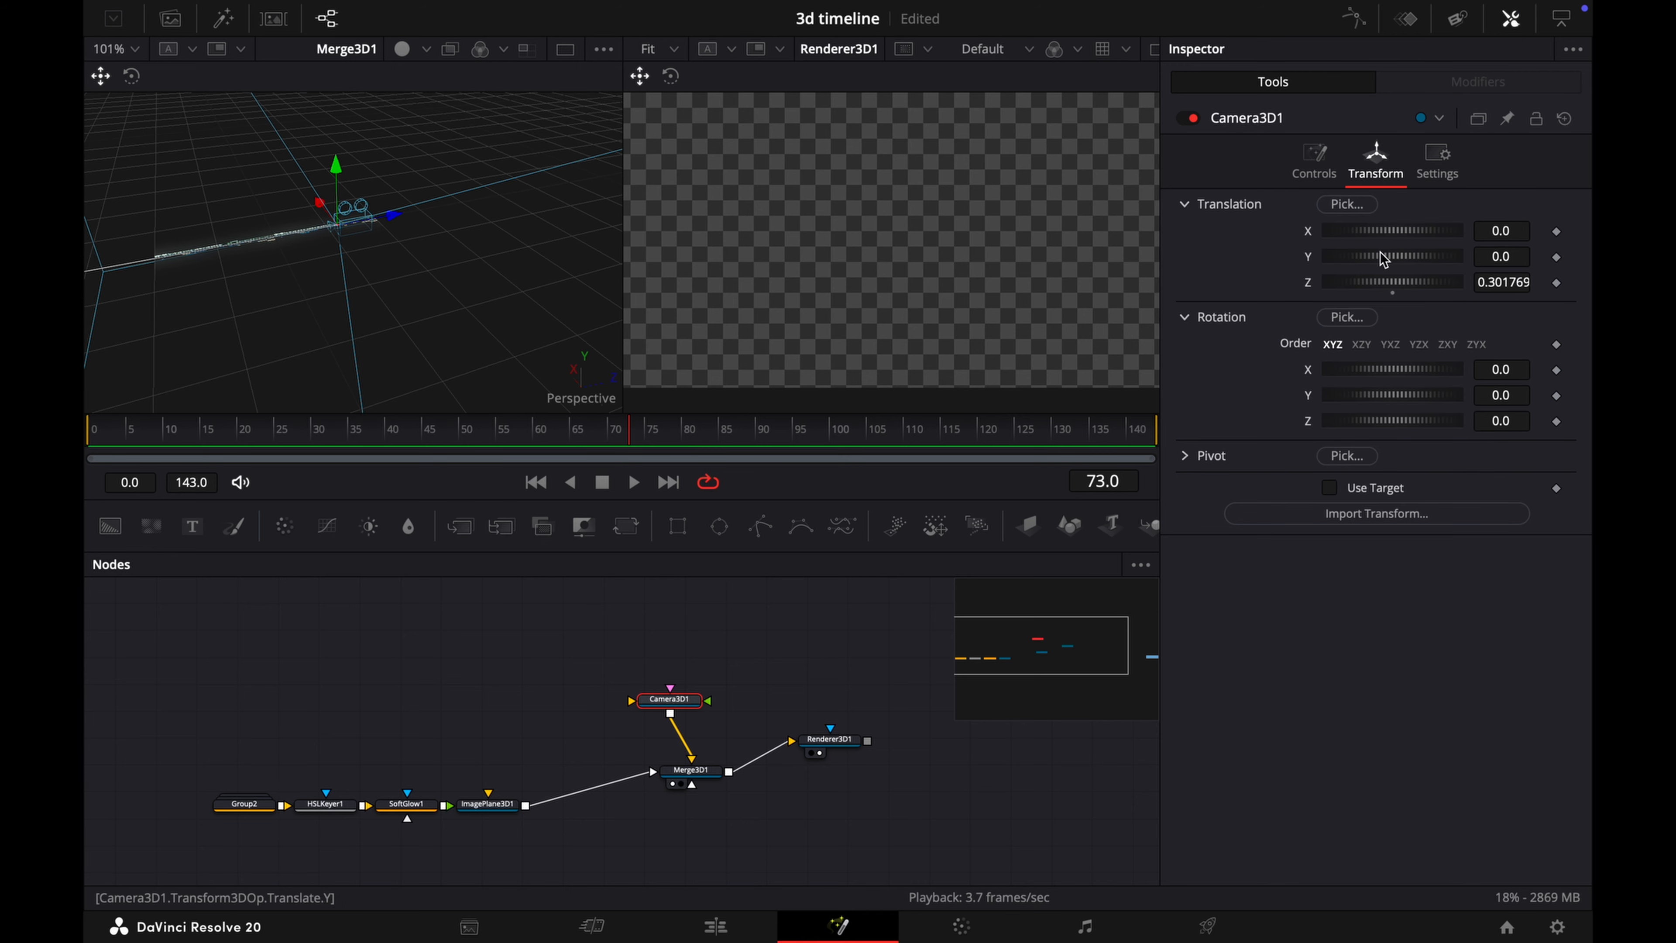
{"action": "left_click_drag", "start_coordinate": [1385, 259], "coordinate": [1387, 260]}
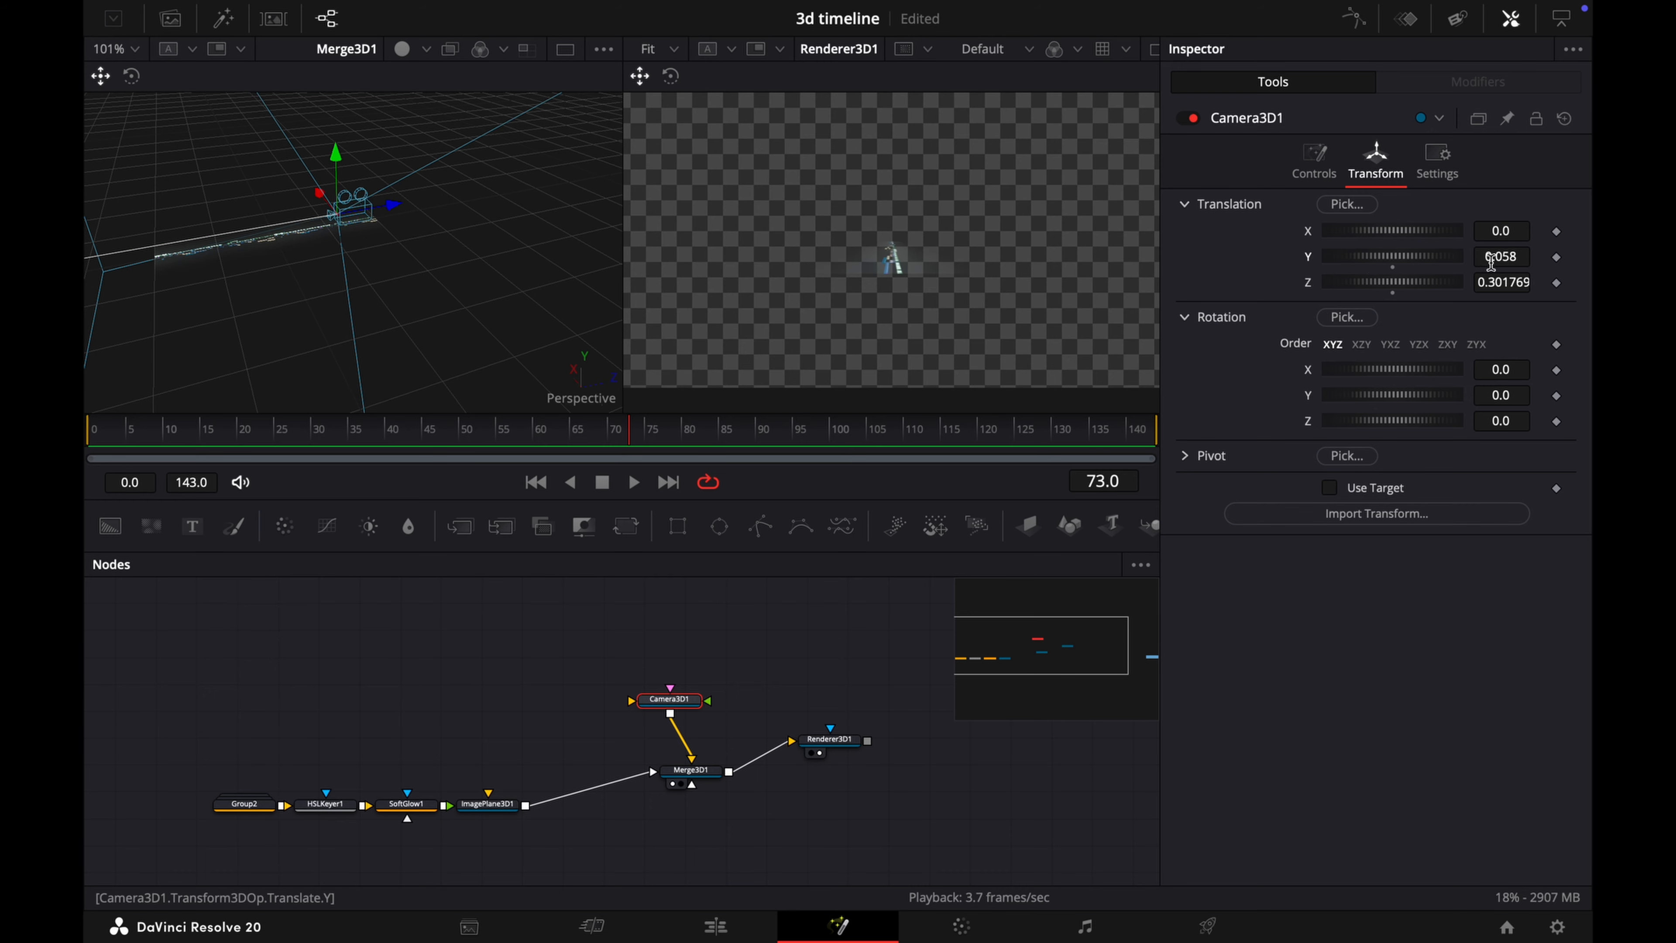
{"action": "left_click", "coordinate": [1517, 256]}
{"action": "key", "text": "BackSpace"}
{"action": "key", "text": "Tab"}
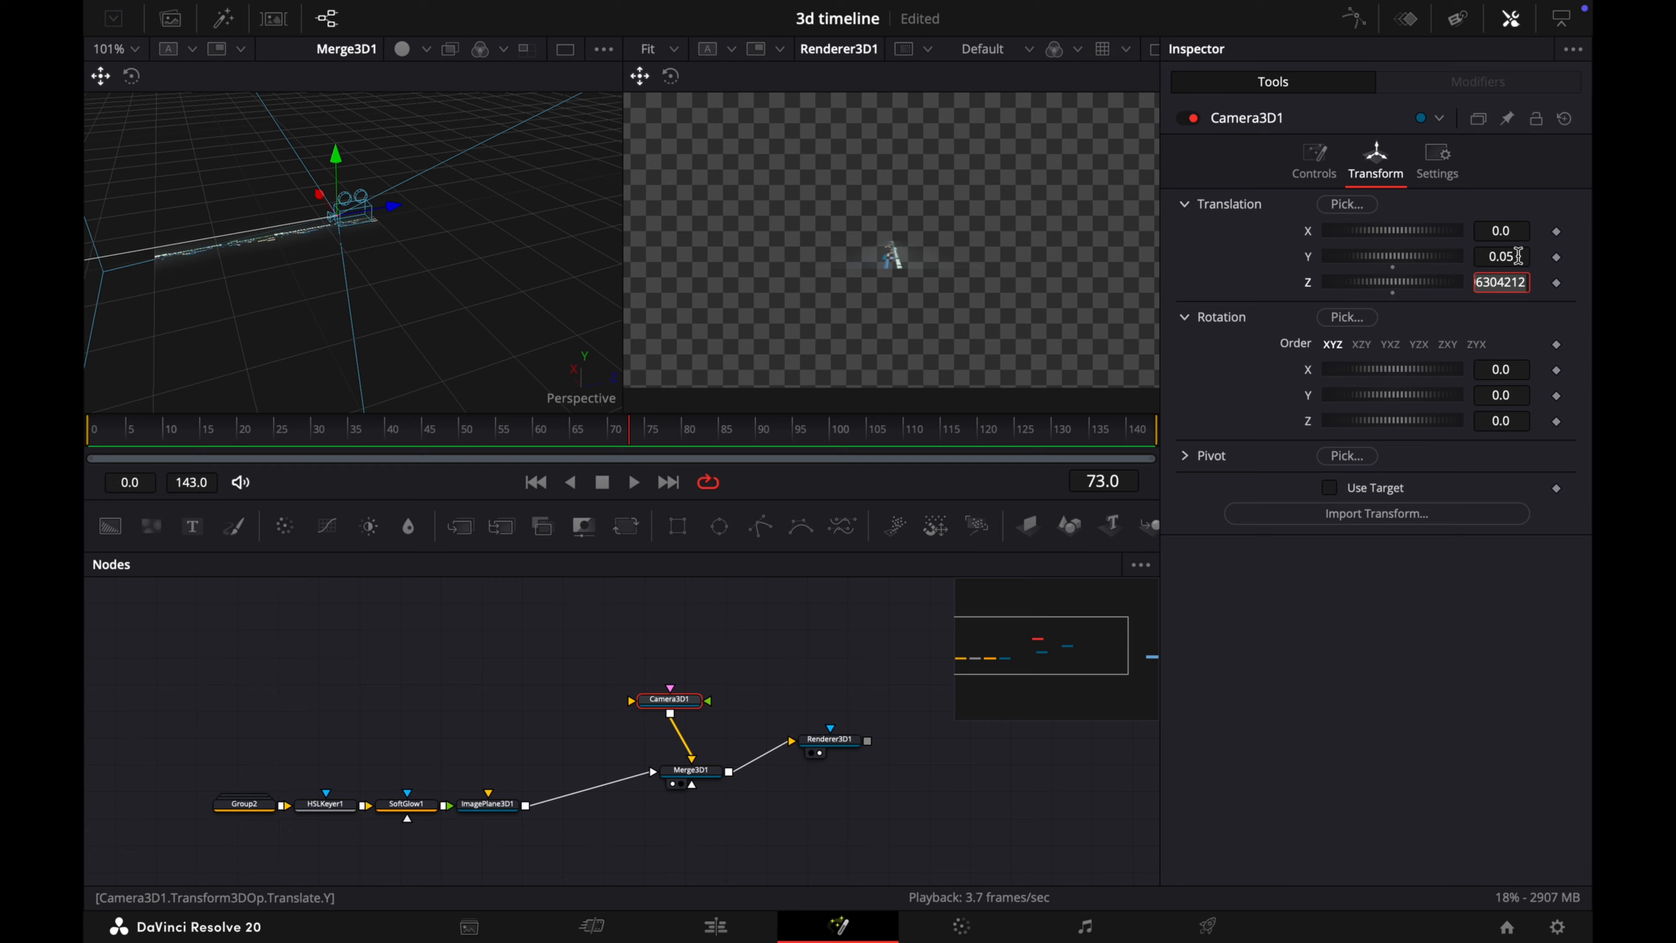
Step: Enlarge ImagePlane3D1 uniformly to the upper end of its scale range
{"action": "left_click", "coordinate": [489, 803]}
{"action": "left_click_drag", "start_coordinate": [1351, 540], "coordinate": [1460, 540]}
Step: Move Camera3D1 back along Z to about 2.6, beyond the plane's near end, and raise it to a Y of about 0.51
{"action": "left_click", "coordinate": [689, 705]}
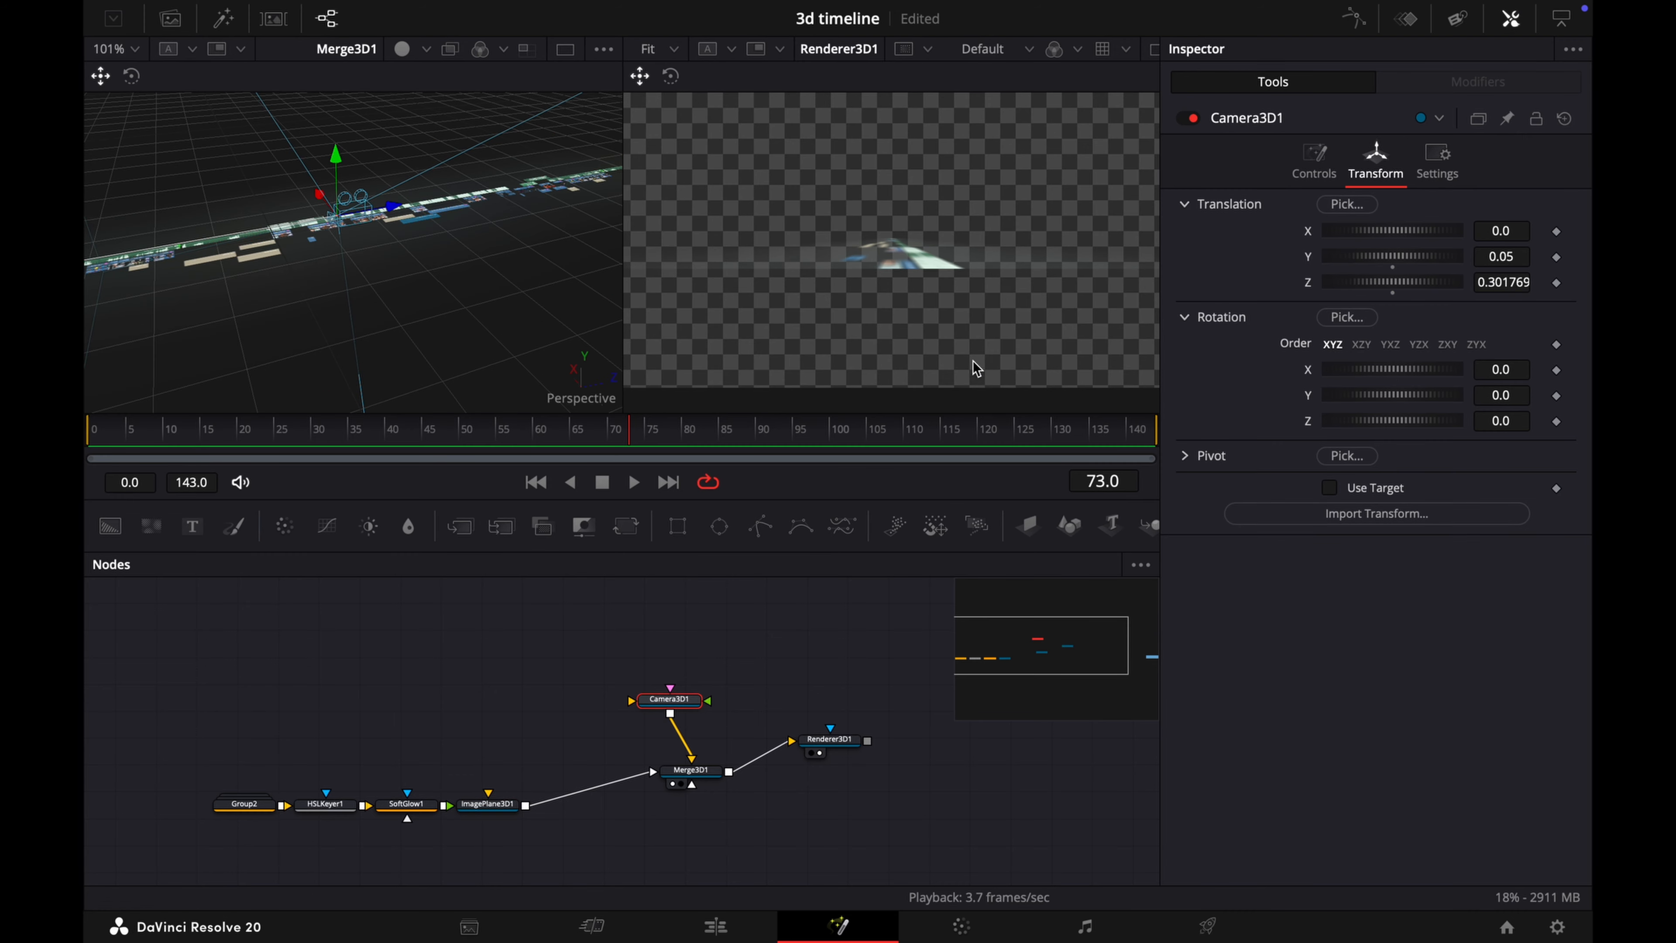
{"action": "left_click_drag", "start_coordinate": [488, 205], "coordinate": [726, 167]}
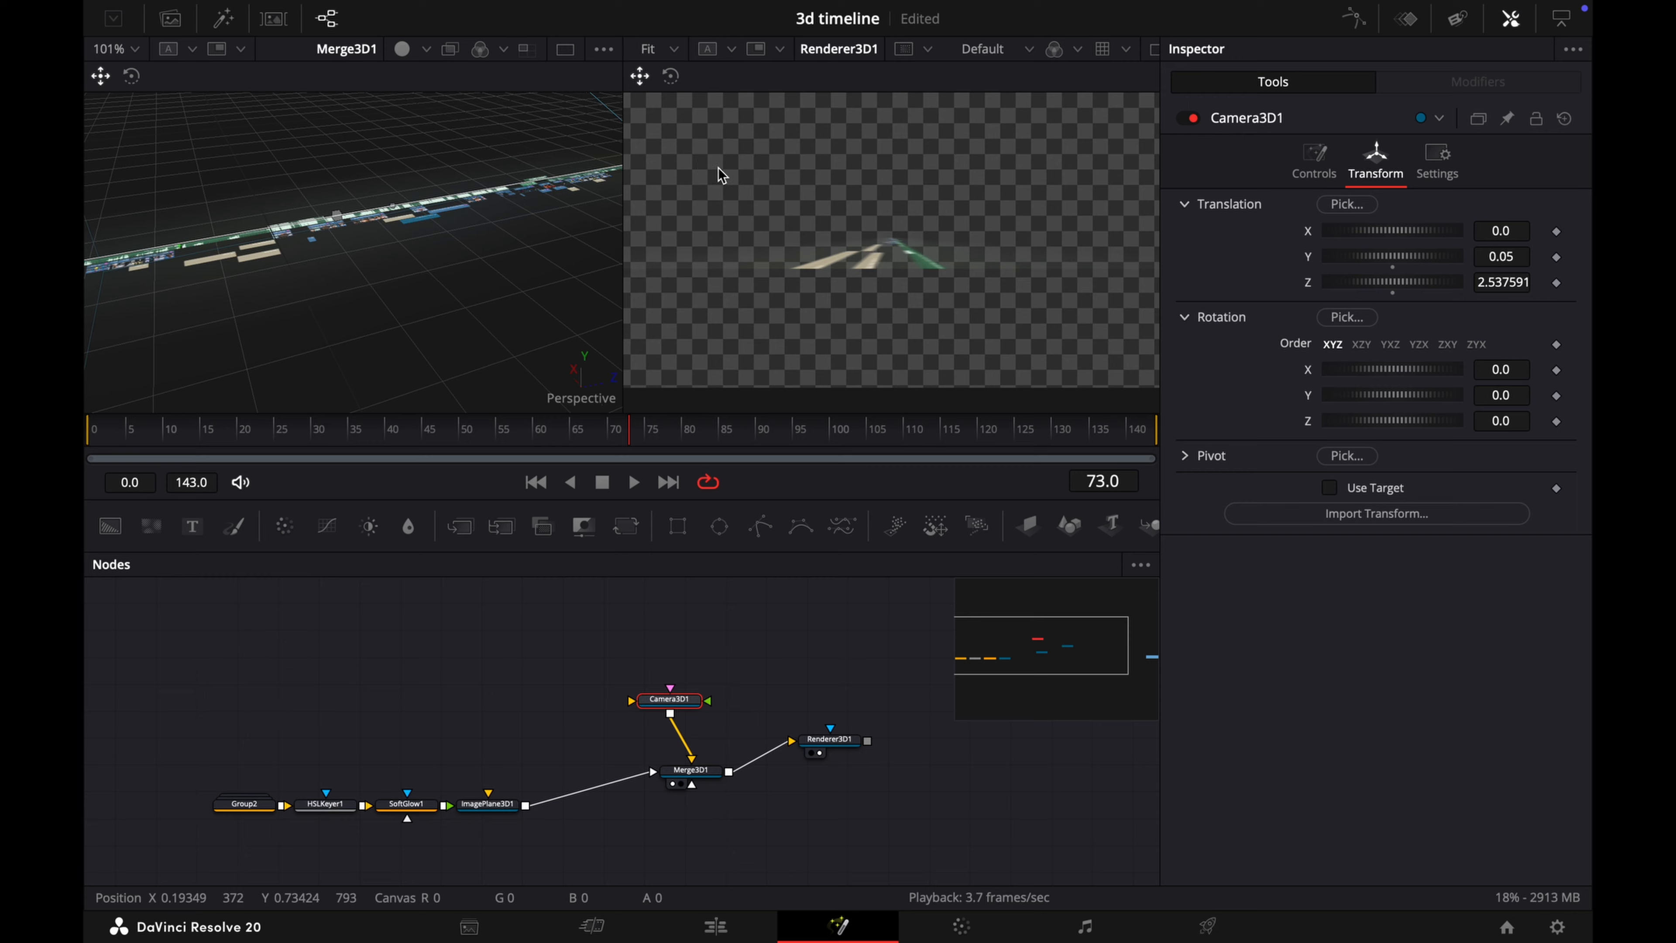
{"action": "scroll", "coordinate": [433, 258], "scroll_direction": "right", "scroll_amount": 8}
{"action": "left_click_drag", "start_coordinate": [496, 173], "coordinate": [472, 90]}
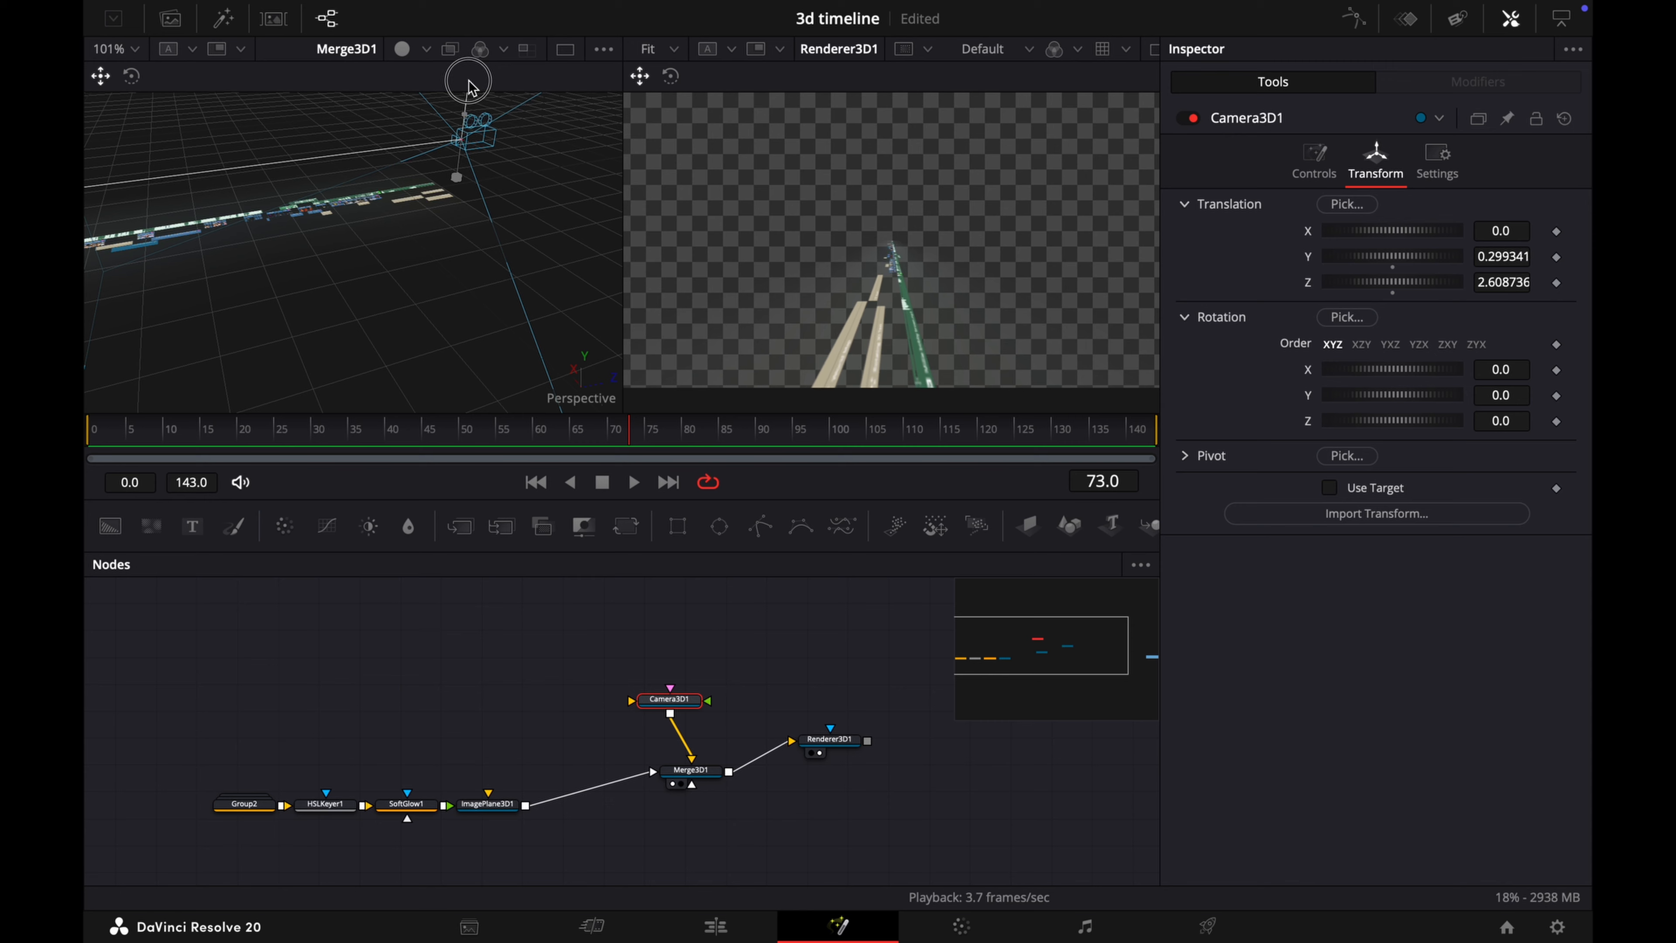
{"action": "left_click_drag", "start_coordinate": [471, 87], "coordinate": [467, 69]}
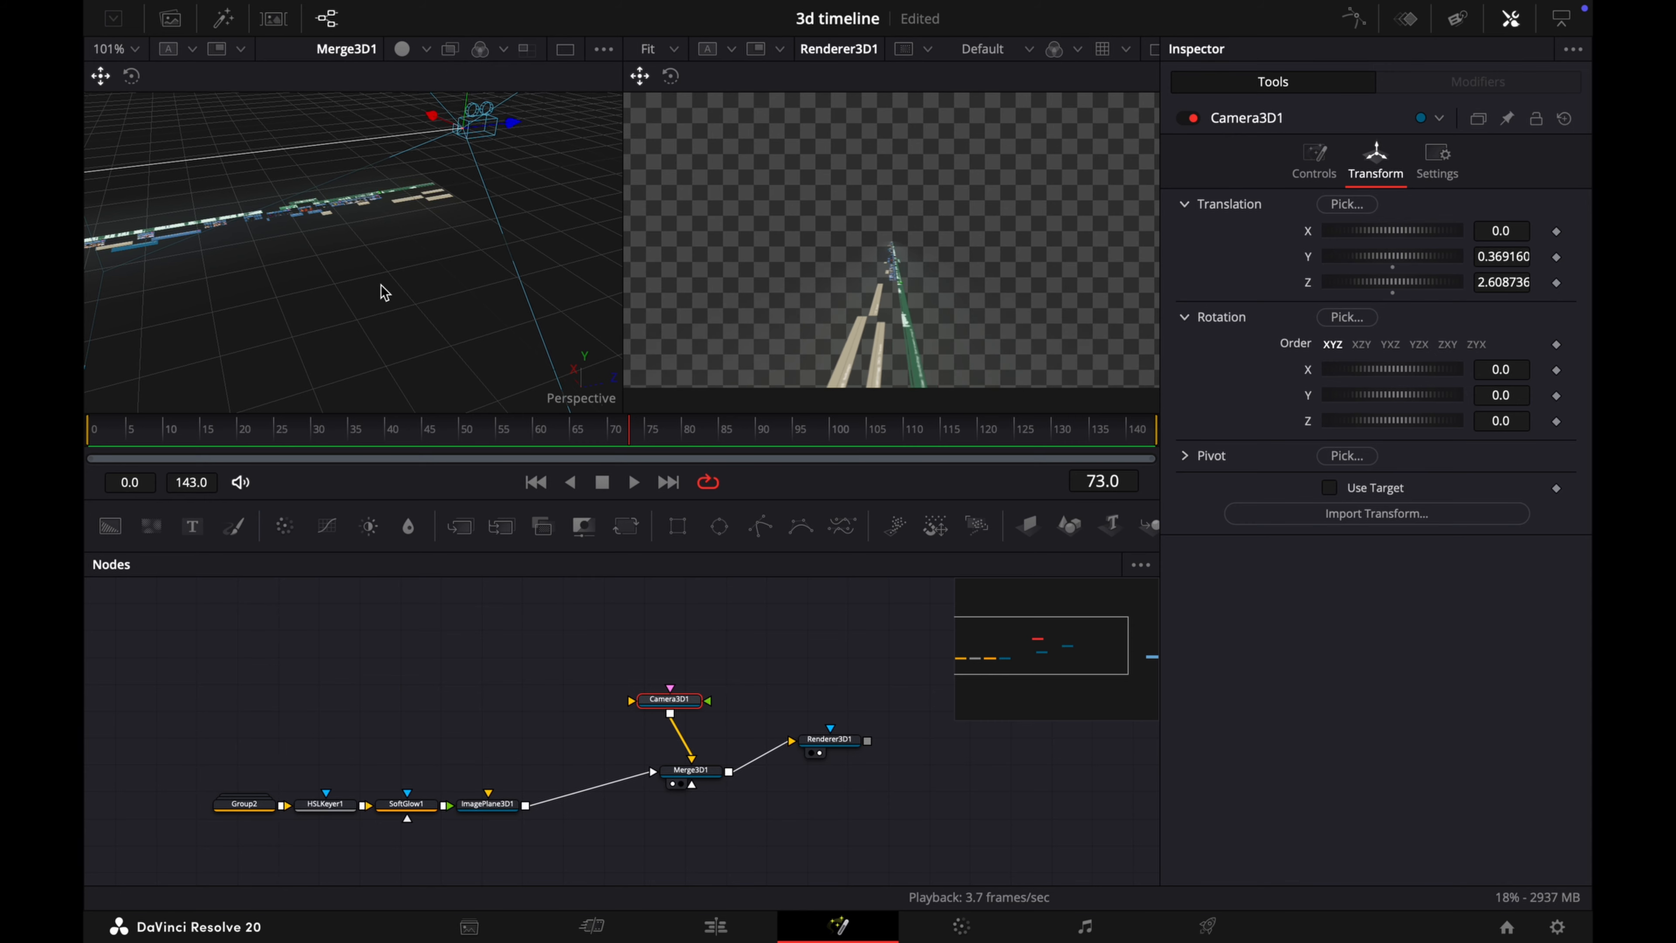
{"action": "scroll", "coordinate": [382, 285], "scroll_direction": "up", "scroll_amount": 3}
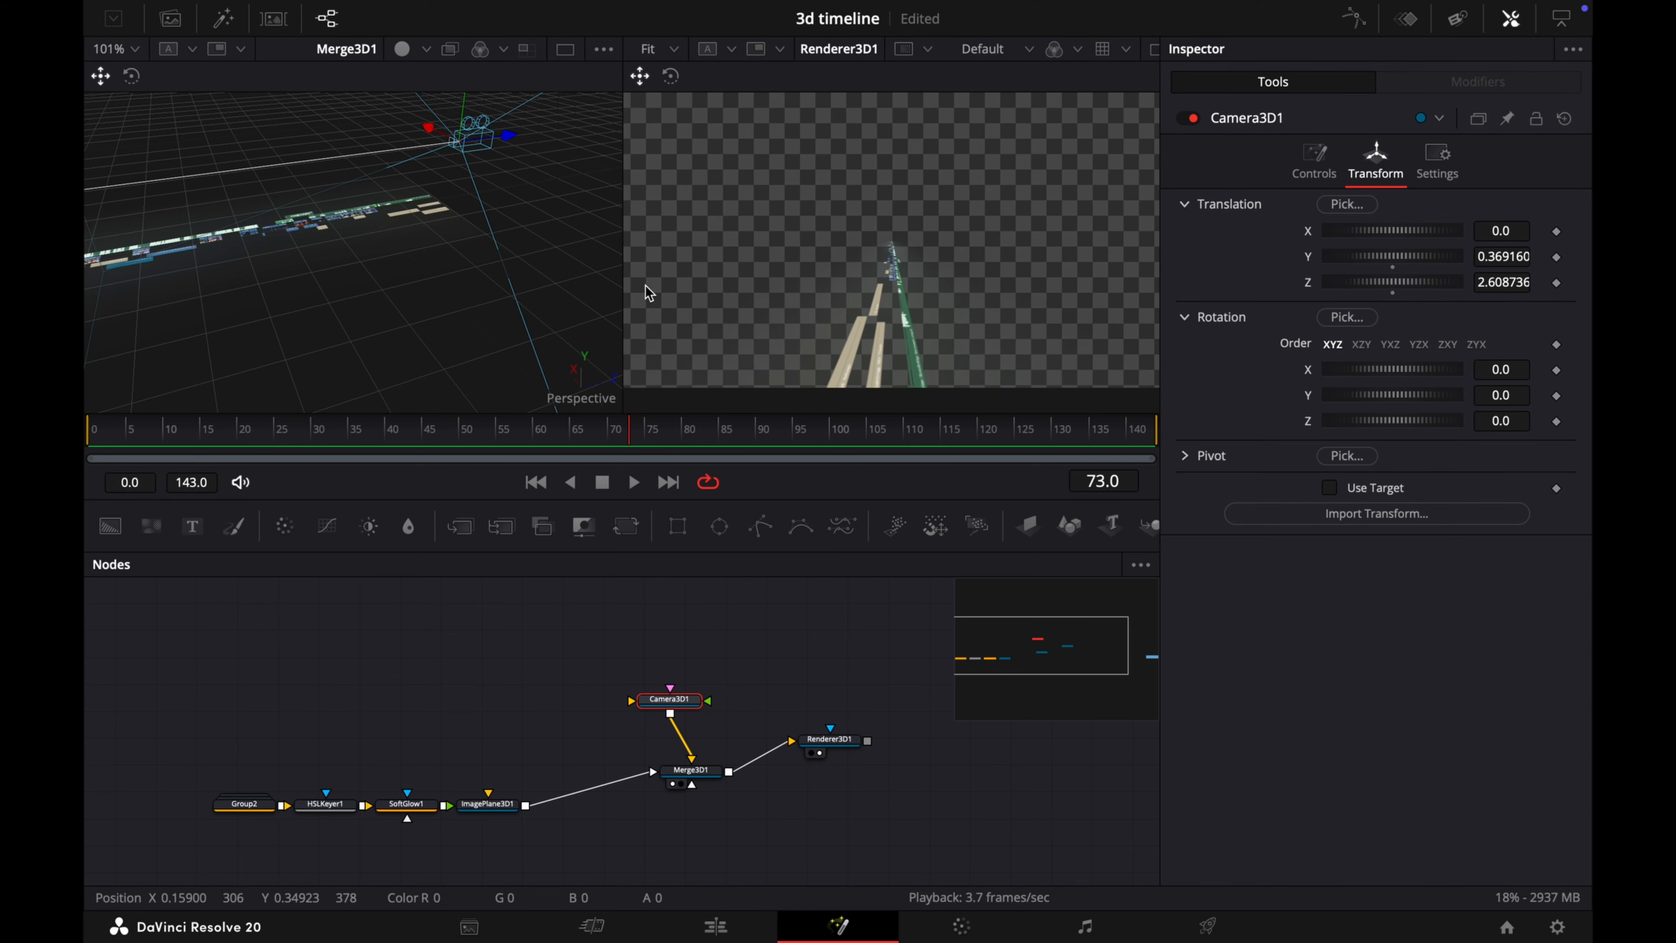
{"action": "mouse_move", "coordinate": [469, 125]}
{"action": "left_mouse_down"}
{"action": "mouse_move", "coordinate": [460, 83]}
{"action": "mouse_move", "coordinate": [468, 100]}
{"action": "left_mouse_up"}
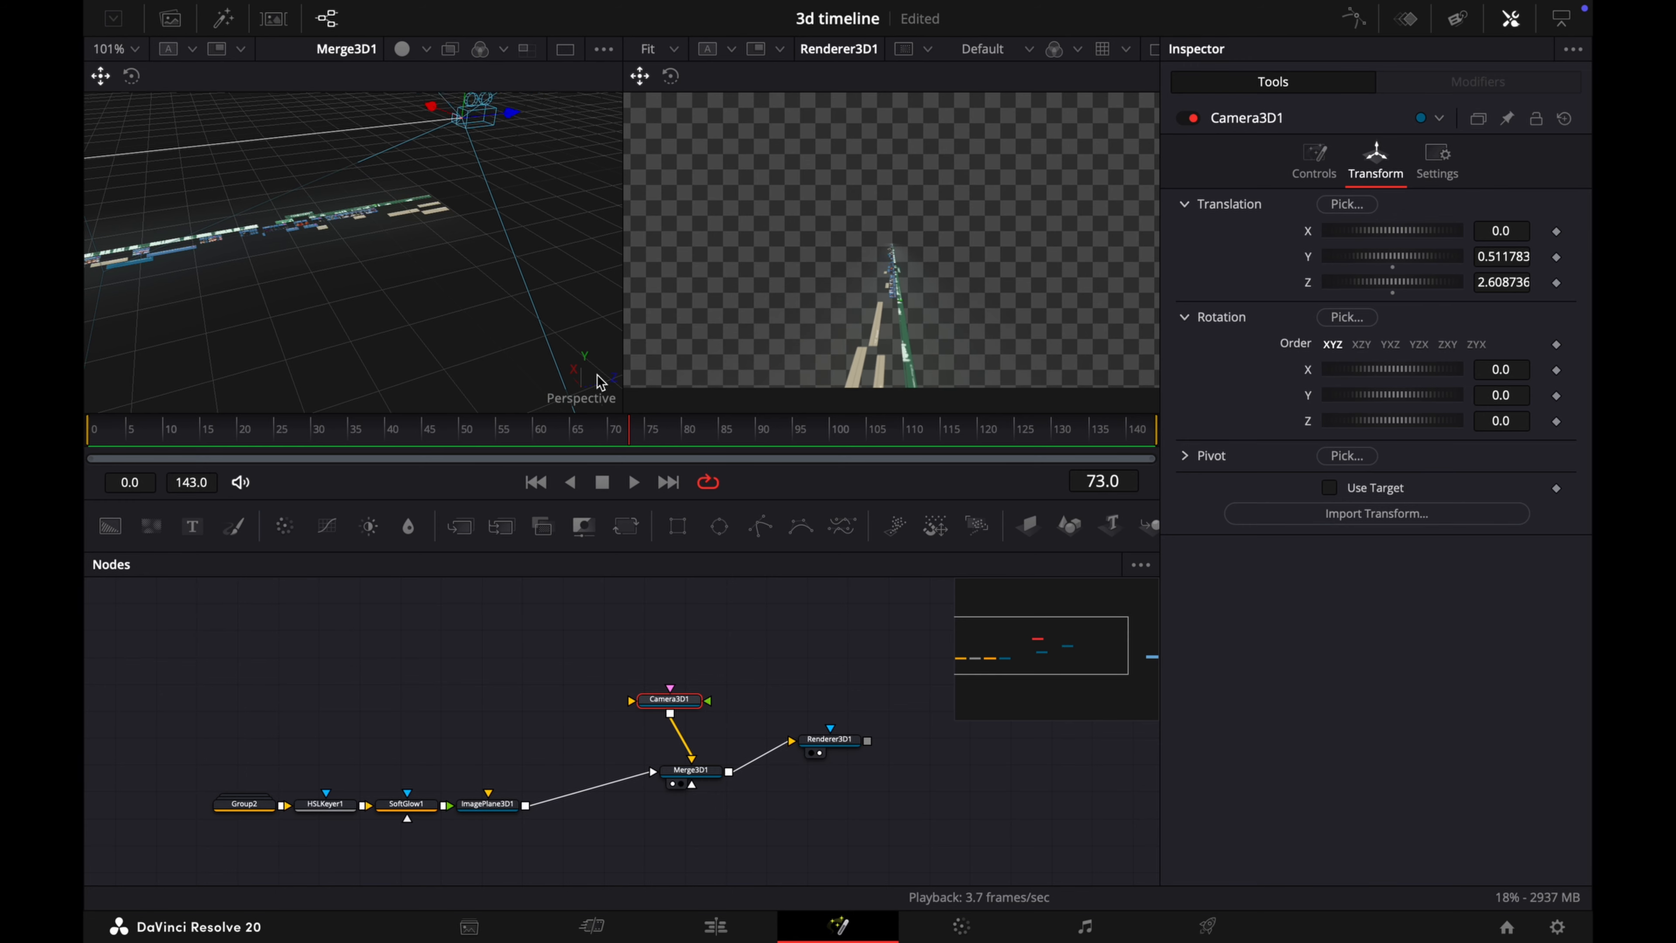
Step: Set Camera3D1's Y translation to exactly 0.5
{"action": "left_click", "coordinate": [1529, 258]}
{"action": "key", "text": "BackSpace"}
{"action": "key", "text": "BackSpace"}
{"action": "key", "text": "BackSpace"}
{"action": "key", "text": "BackSpace"}
{"action": "key", "text": "BackSpace"}
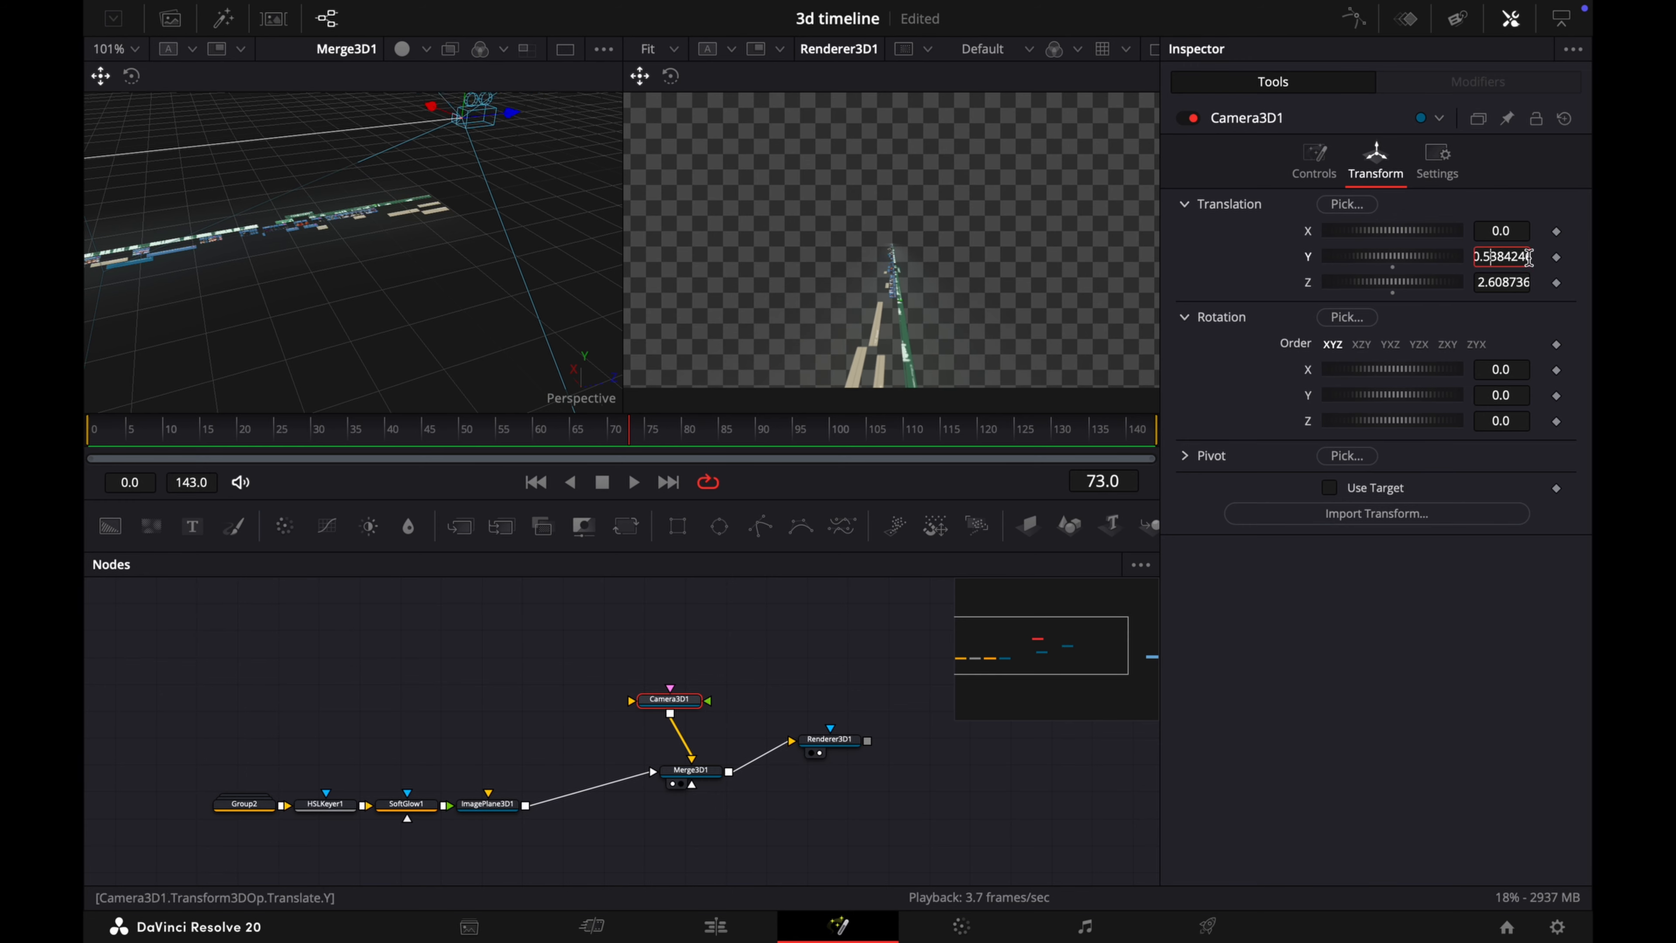
{"action": "key", "text": "Delete"}
{"action": "key", "text": "Delete"}
{"action": "key", "text": "Delete"}
{"action": "key", "text": "Delete"}
{"action": "key", "text": "Delete"}
{"action": "key", "text": "Delete"}
{"action": "key", "text": "Tab"}
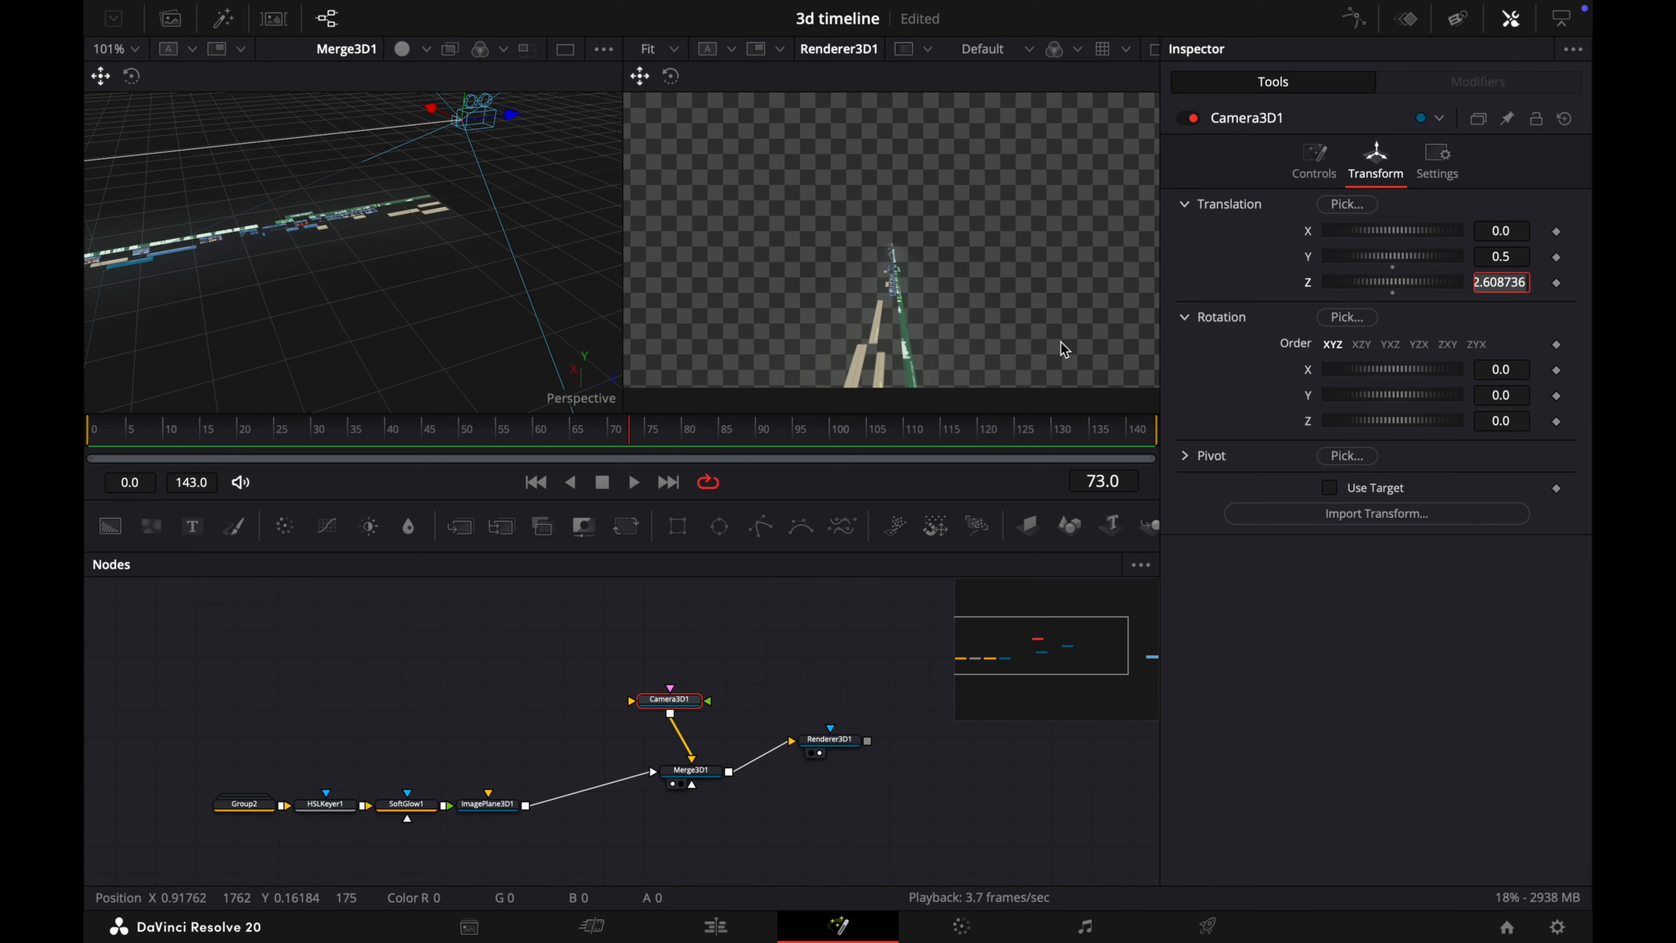
Step: Adjust Camera3D1's Z translation to about 2.7 and keyframe it at frame 0
{"action": "left_click_drag", "start_coordinate": [512, 119], "coordinate": [522, 115]}
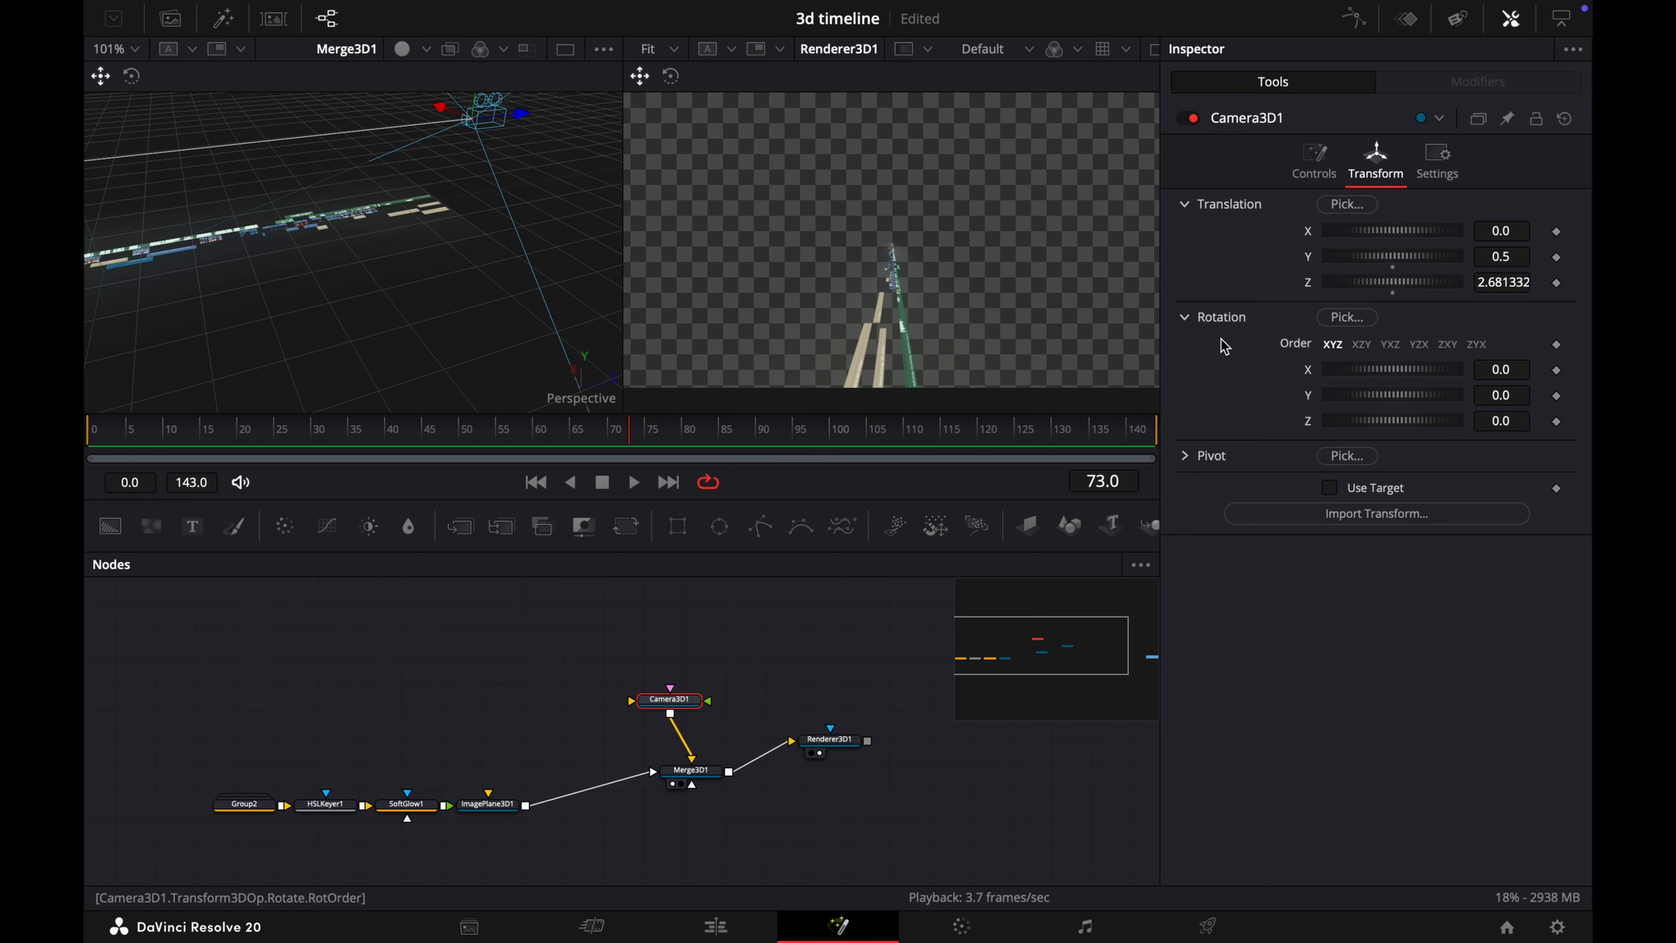
{"action": "left_click_drag", "start_coordinate": [628, 426], "coordinate": [93, 420]}
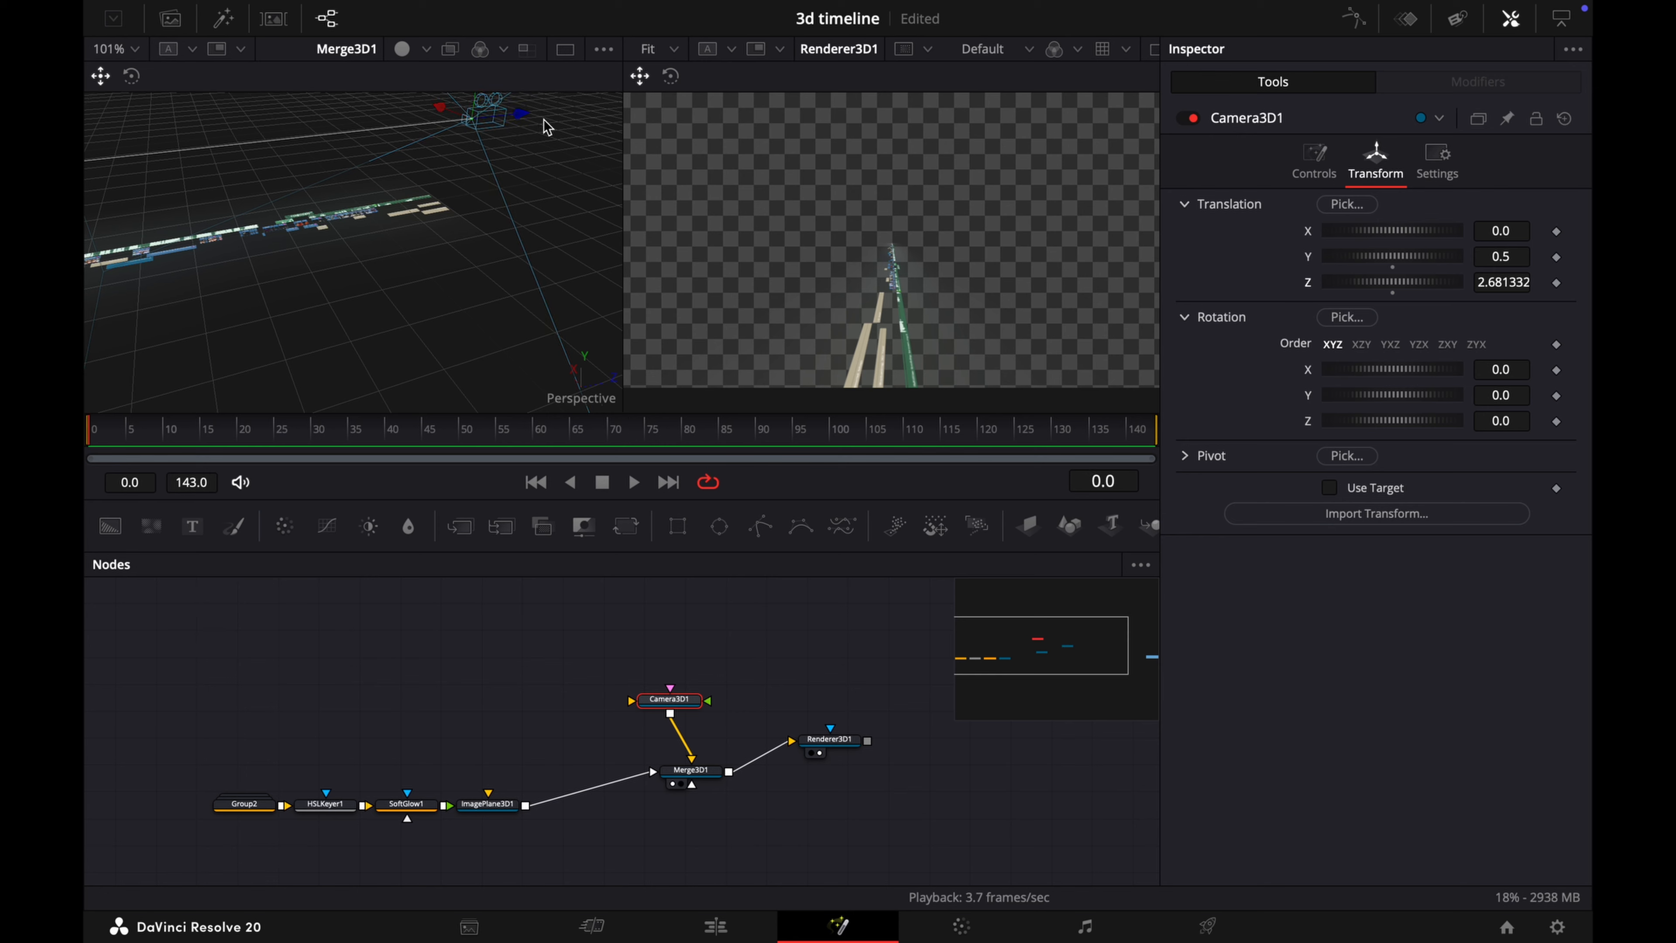
{"action": "left_click_drag", "start_coordinate": [524, 116], "coordinate": [521, 114]}
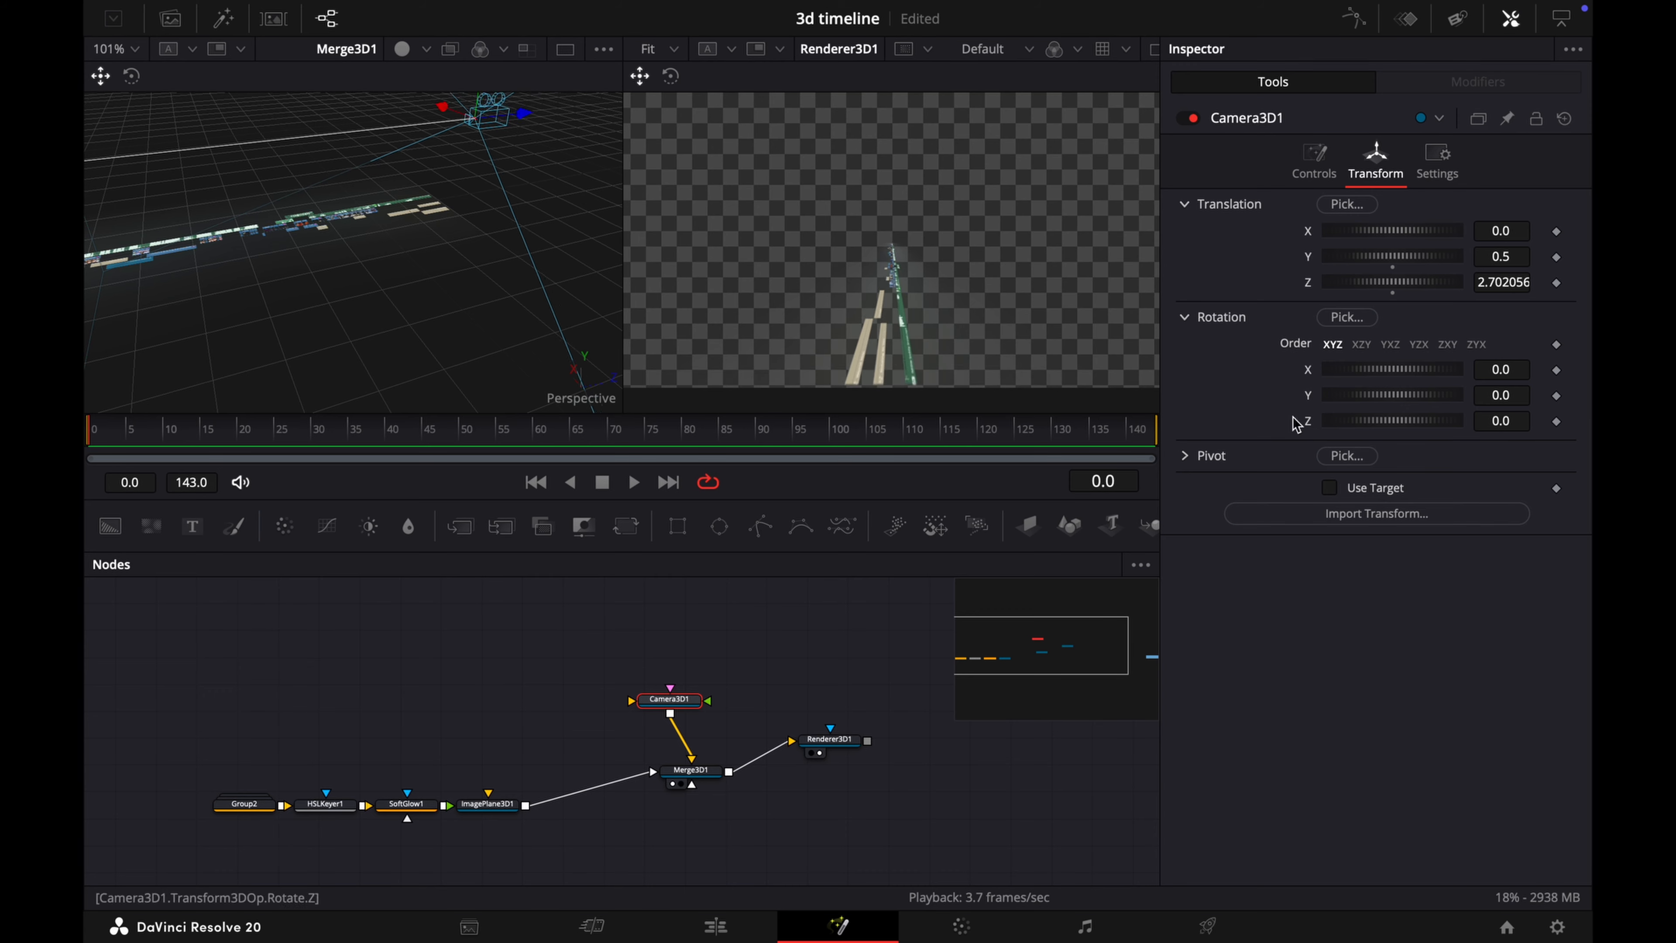
{"action": "left_click", "coordinate": [1556, 284]}
Step: At frame 143, move Camera3D1 along Z to about -2.54, past the plane's far end, and scrub back to preview the flight
{"action": "left_click_drag", "start_coordinate": [93, 429], "coordinate": [1181, 480]}
{"action": "scroll", "coordinate": [497, 288], "scroll_direction": "left", "scroll_amount": 5}
{"action": "scroll", "coordinate": [464, 335], "scroll_direction": "right", "scroll_amount": 3}
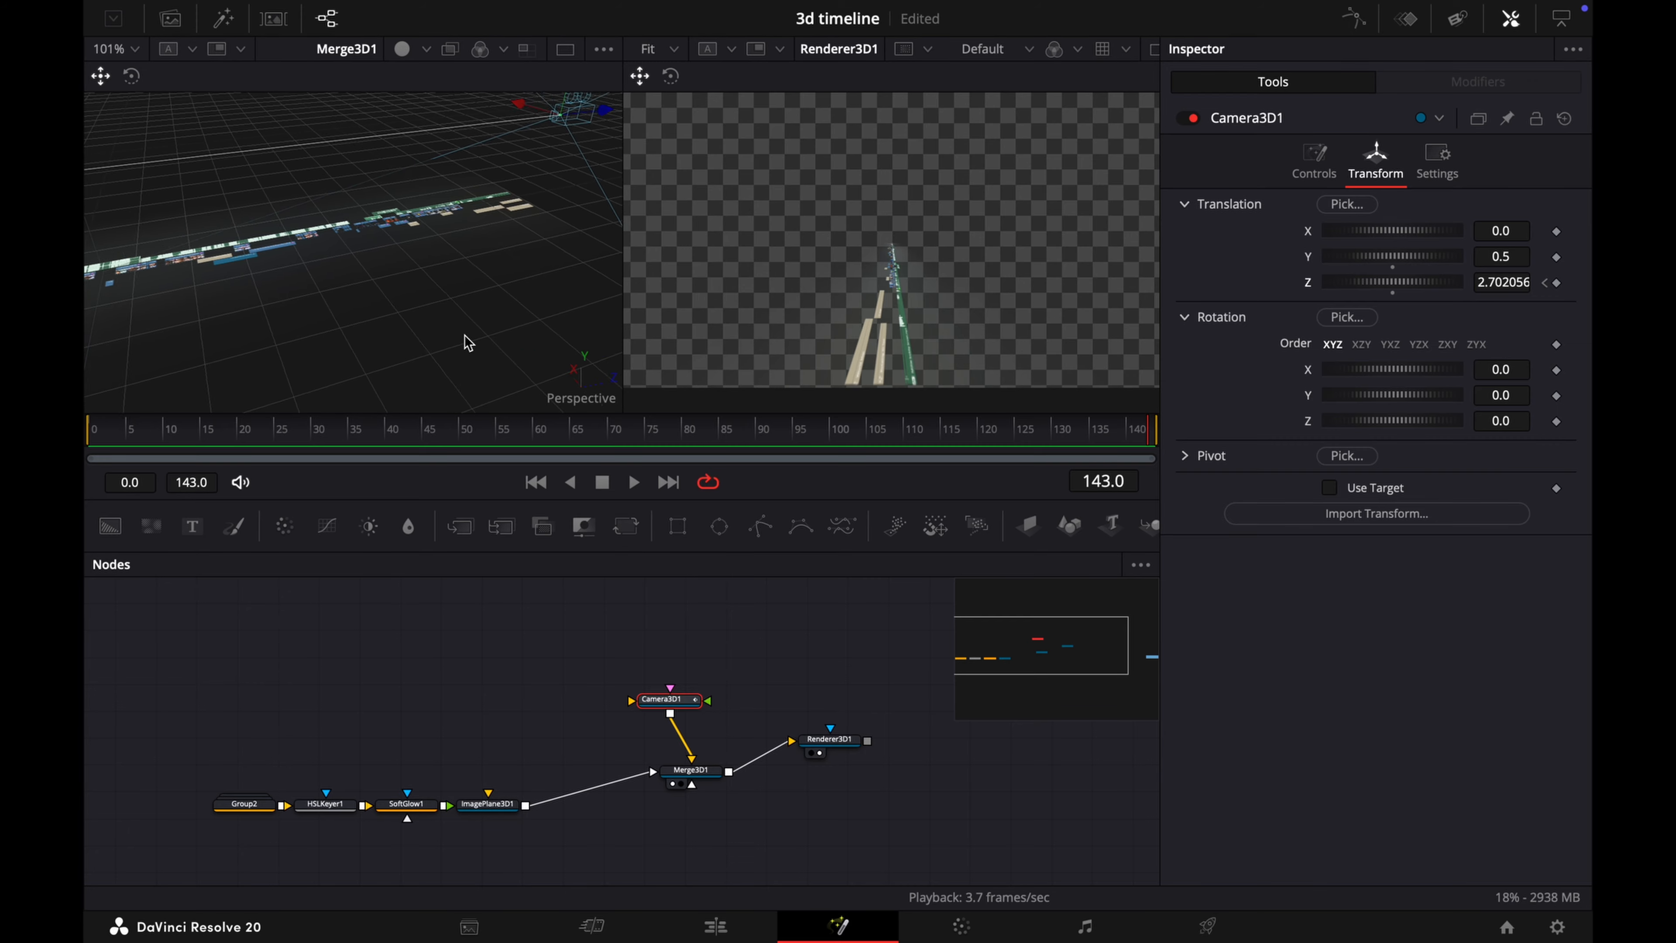
{"action": "left_click_drag", "start_coordinate": [573, 109], "coordinate": [290, 170]}
{"action": "scroll", "coordinate": [343, 300], "scroll_direction": "left", "scroll_amount": 5}
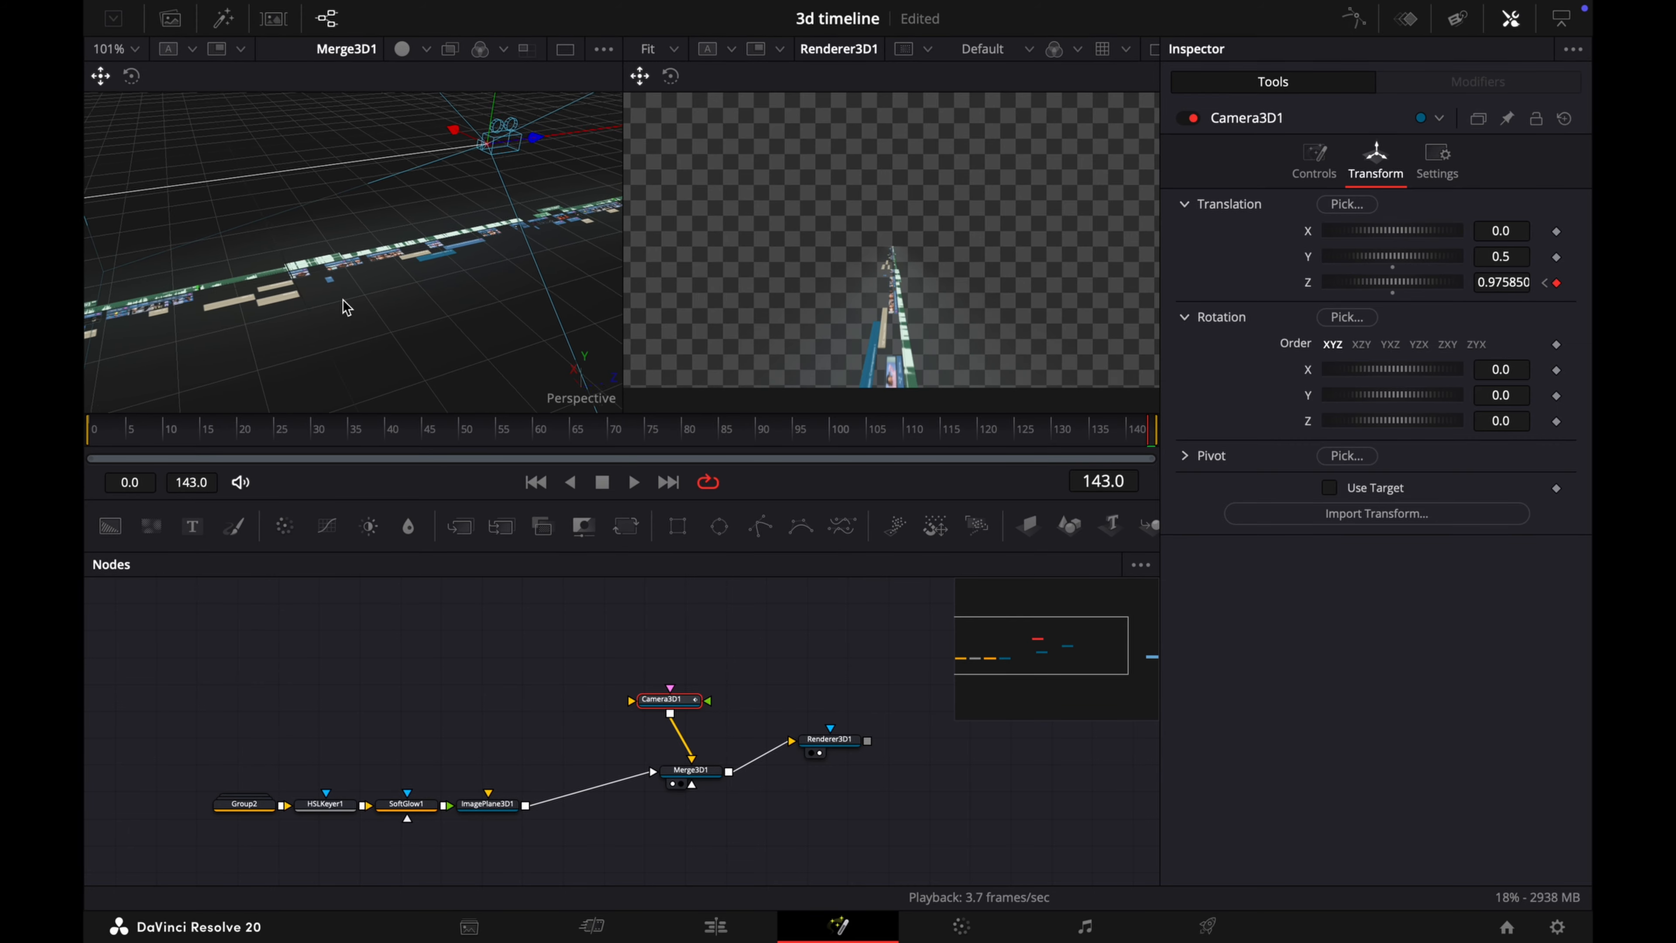
{"action": "left_click_drag", "start_coordinate": [543, 147], "coordinate": [130, 270]}
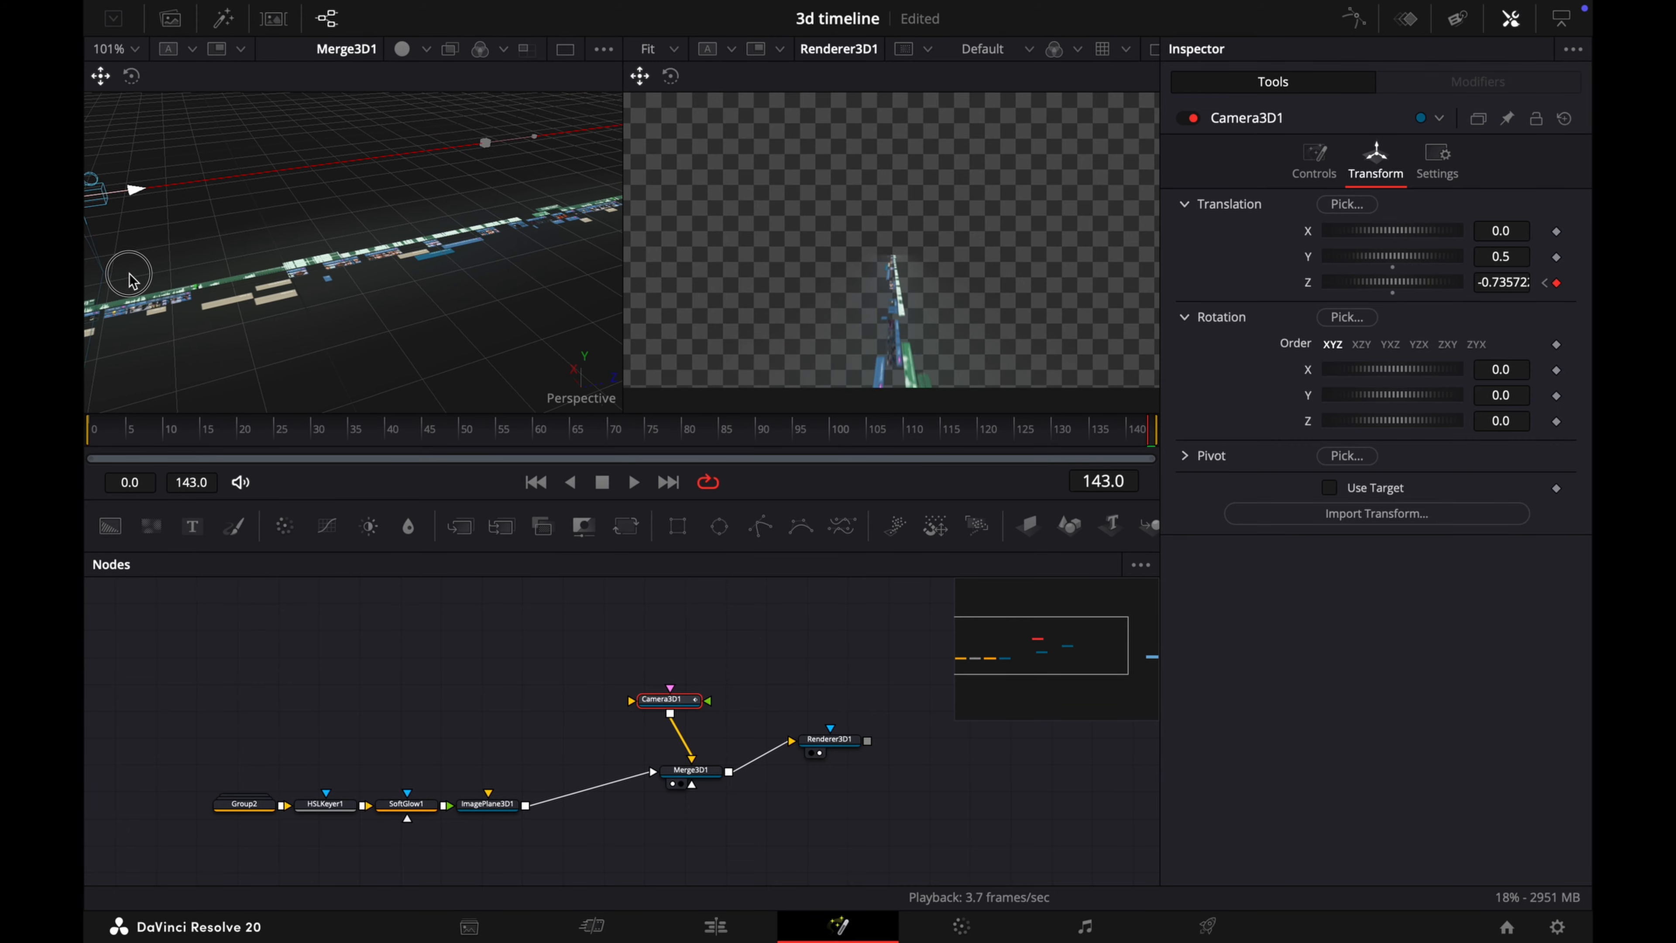
{"action": "scroll", "coordinate": [234, 362], "scroll_direction": "left", "scroll_amount": 3}
{"action": "scroll", "coordinate": [234, 361], "scroll_direction": "left", "scroll_amount": 3}
{"action": "scroll", "coordinate": [230, 357], "scroll_direction": "down", "scroll_amount": 6}
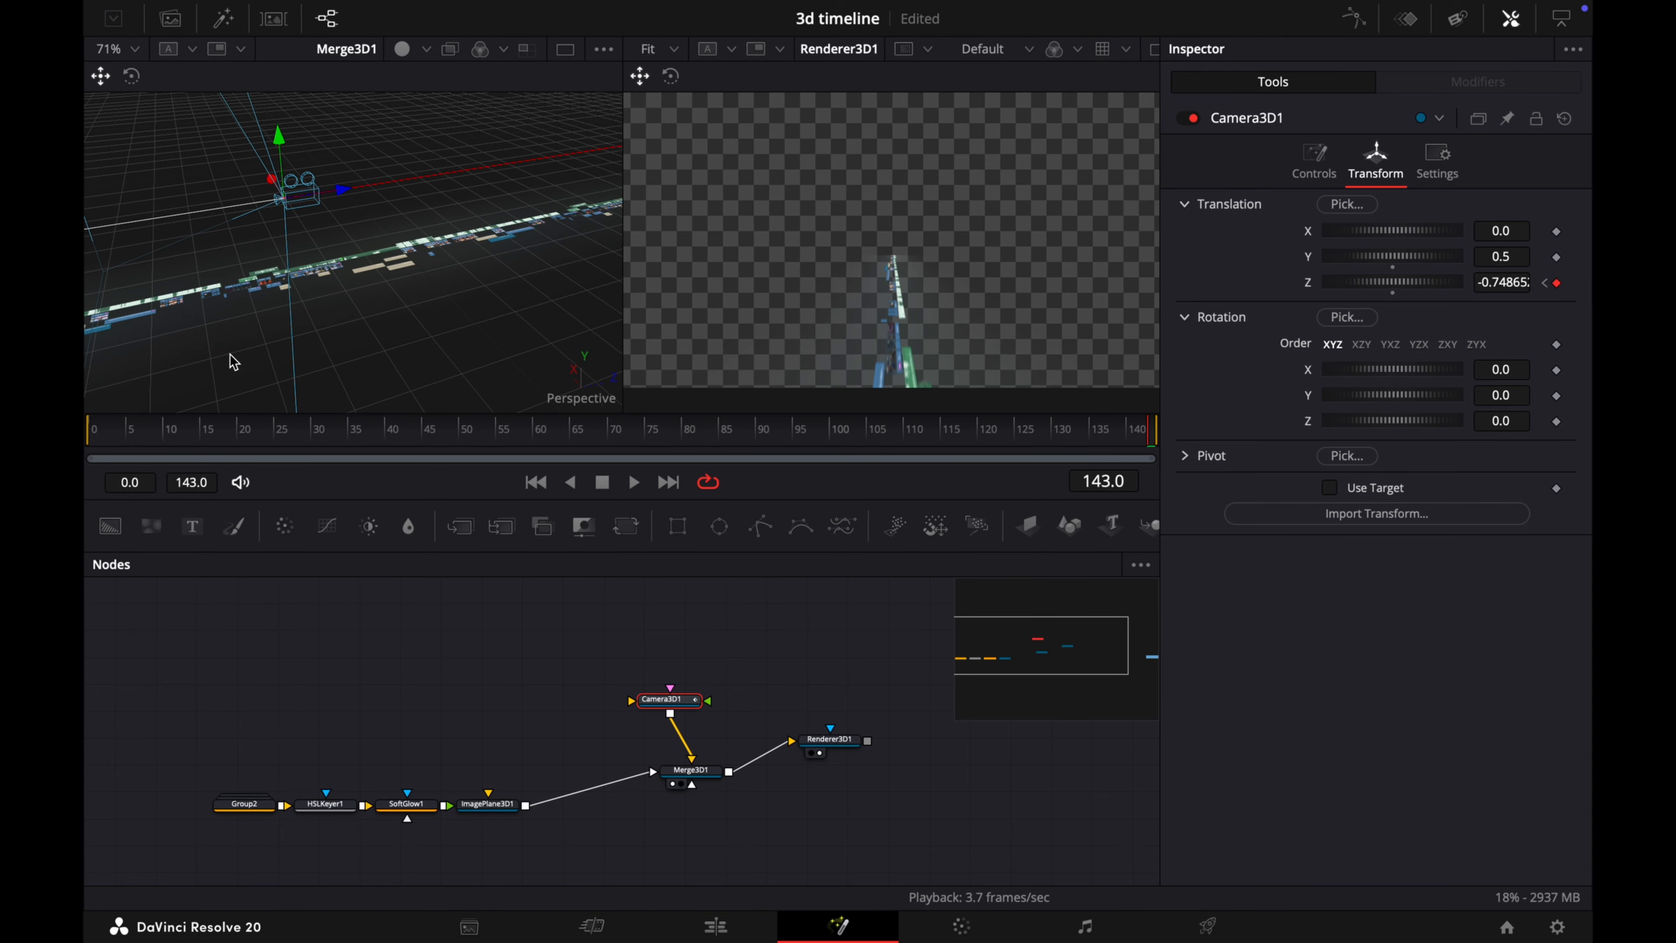
{"action": "left_click_drag", "start_coordinate": [378, 212], "coordinate": [218, 250]}
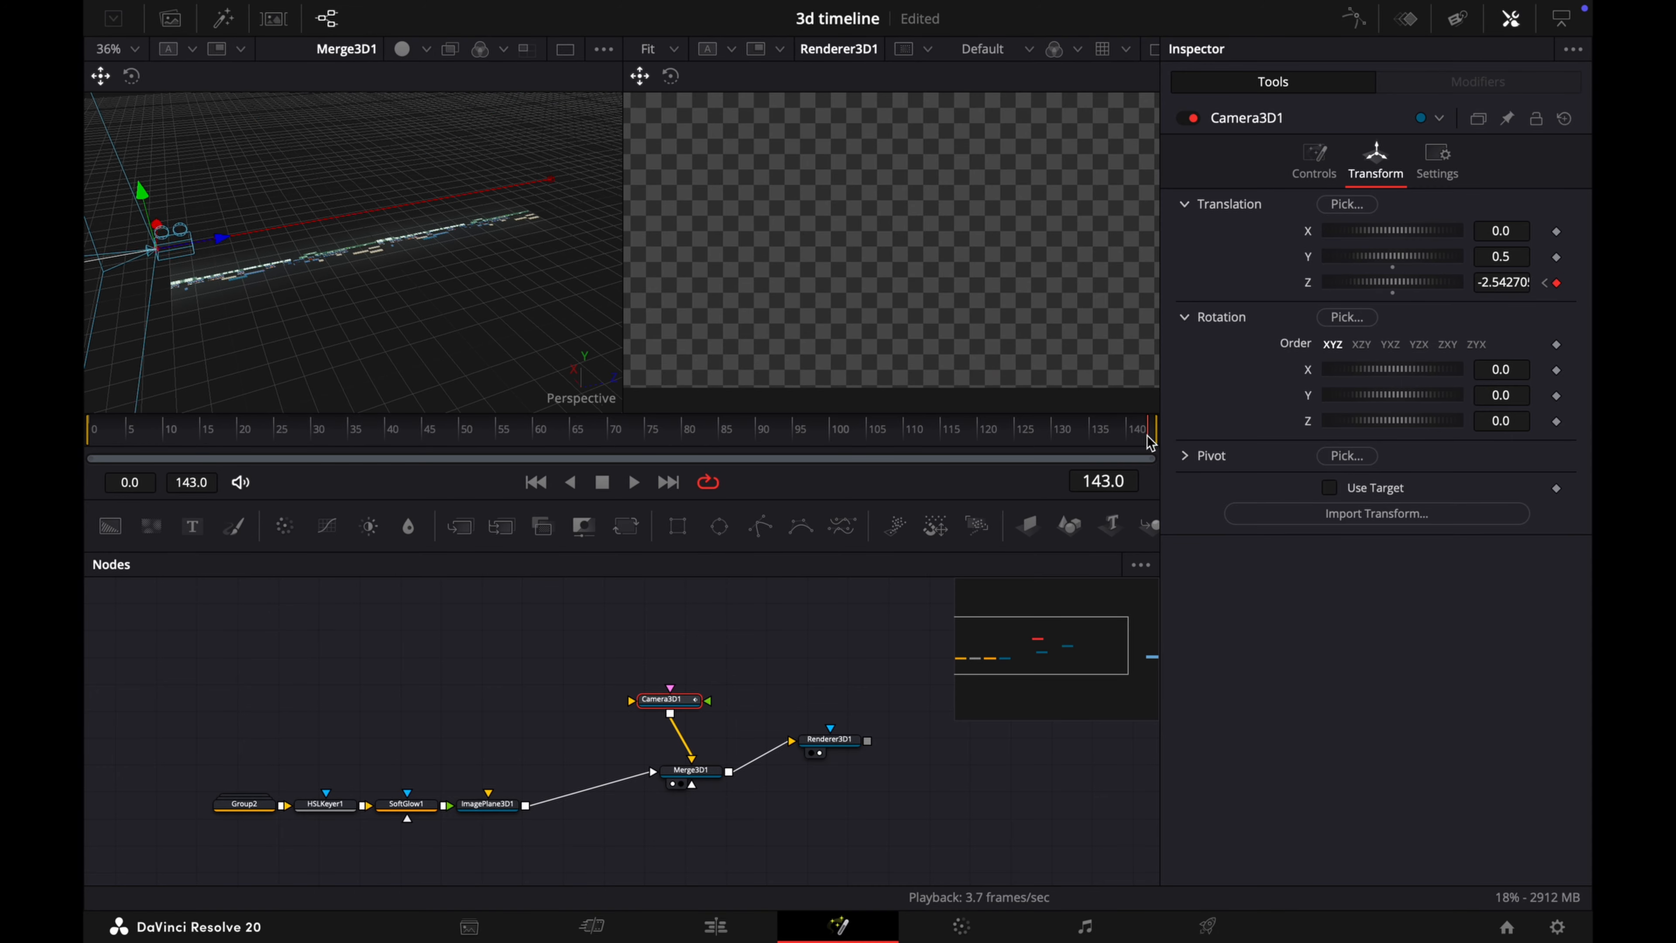
{"action": "left_click_drag", "start_coordinate": [1036, 436], "coordinate": [495, 415]}
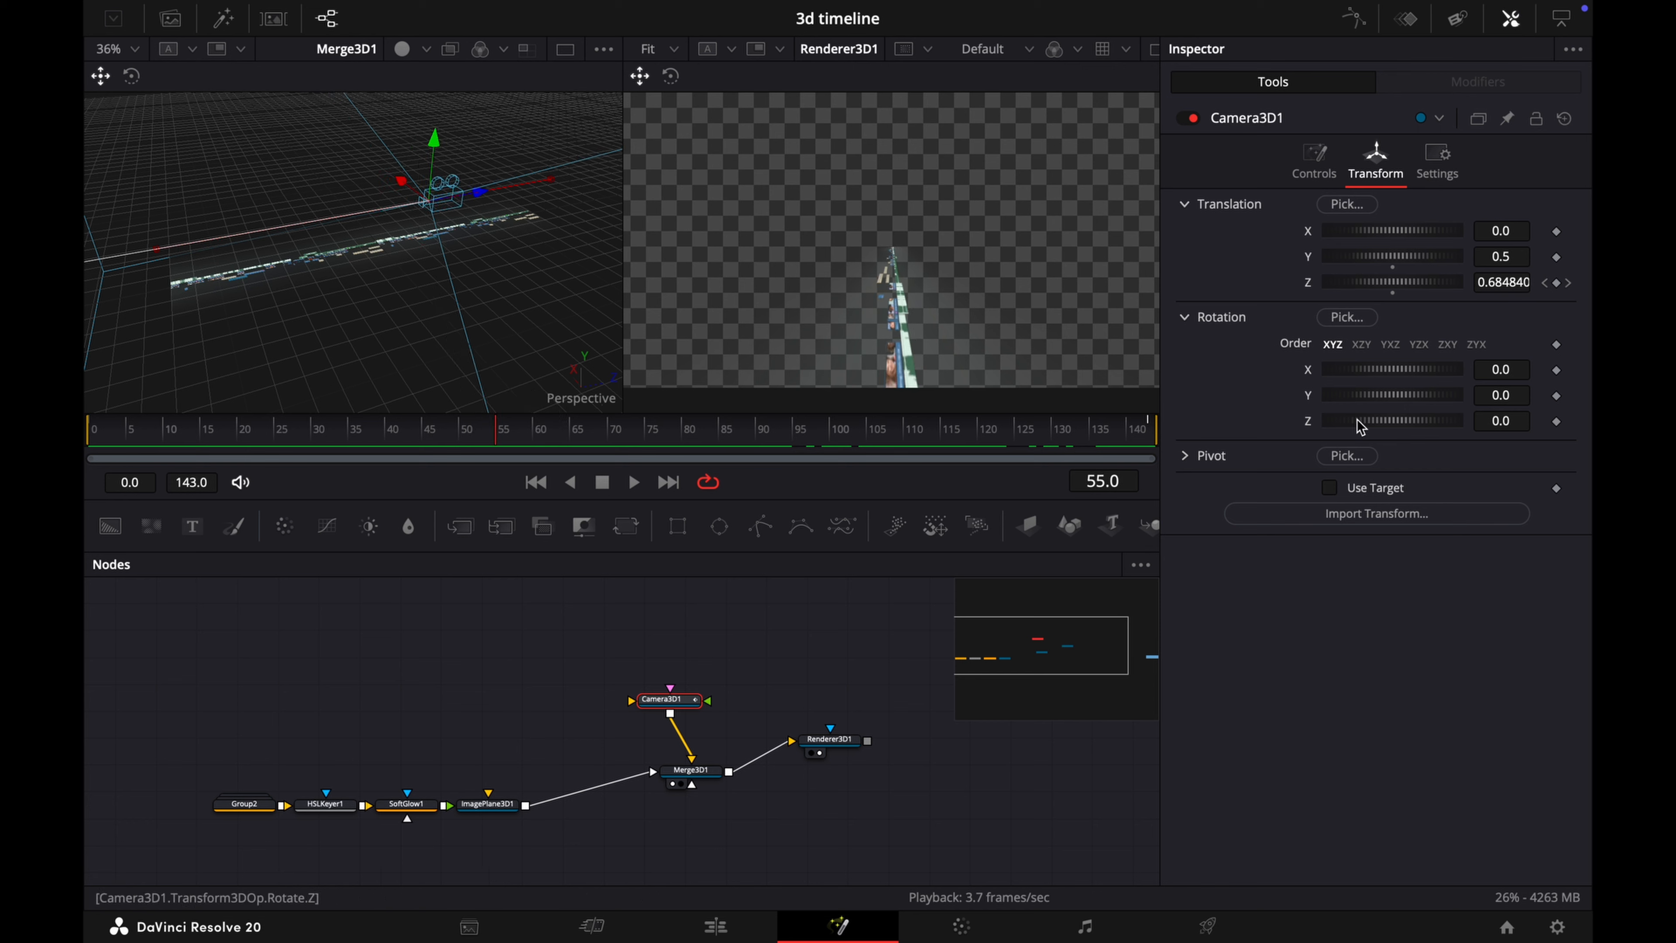
{"action": "left_click_drag", "start_coordinate": [1352, 425], "coordinate": [1395, 429]}
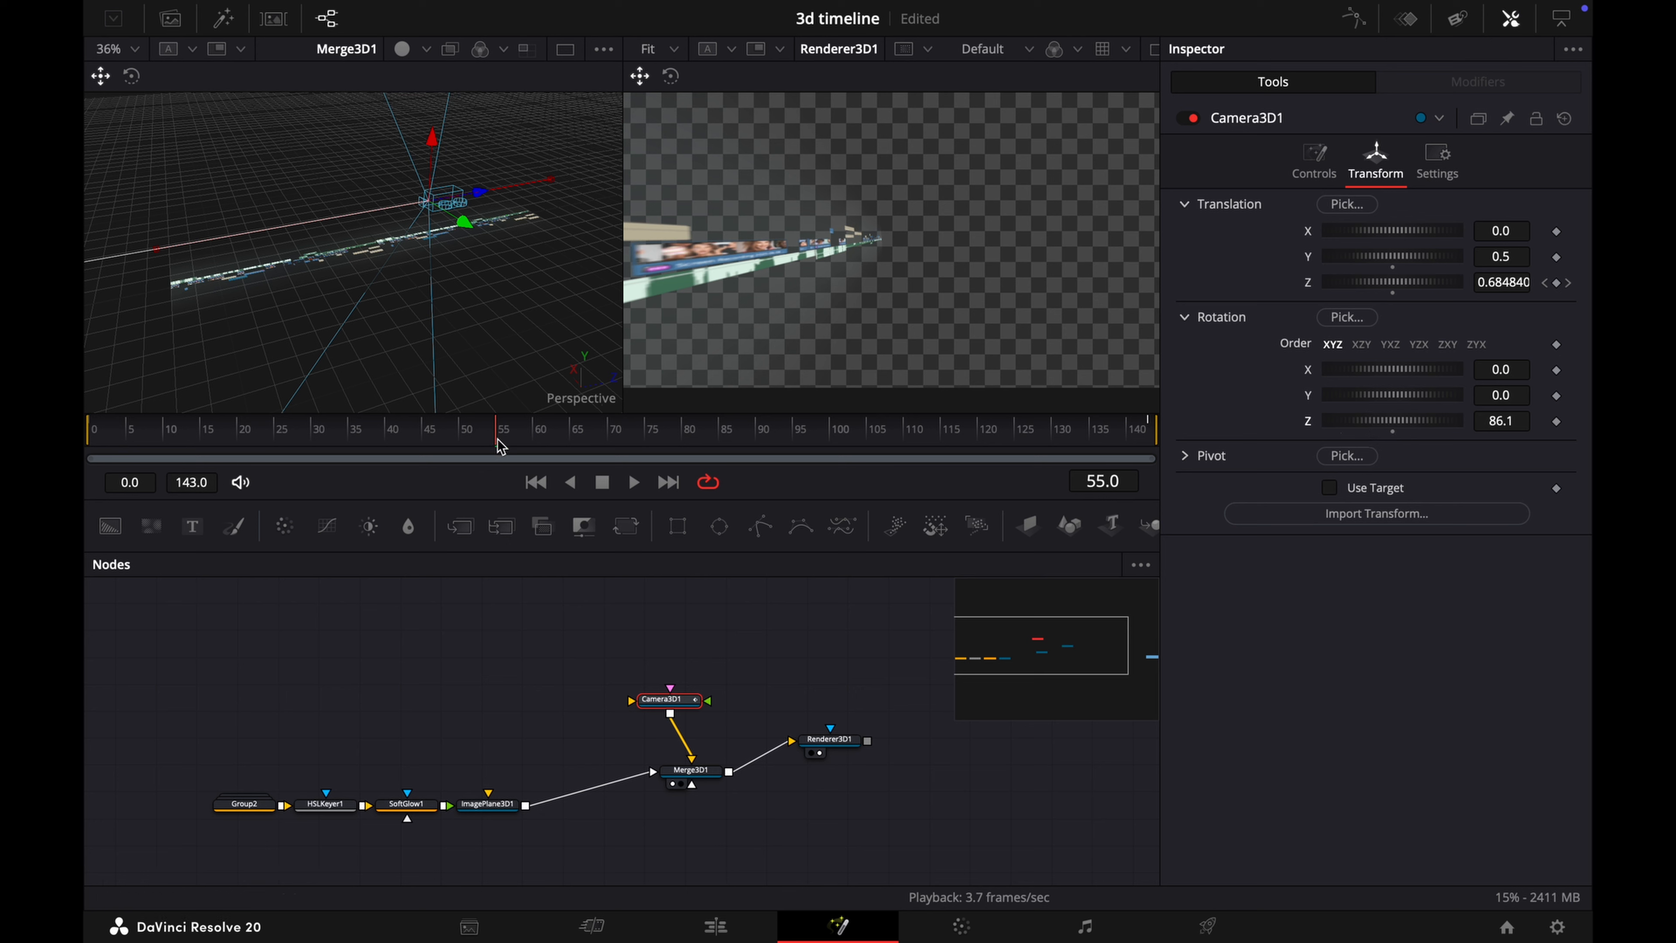
{"action": "left_click_drag", "start_coordinate": [499, 441], "coordinate": [88, 510]}
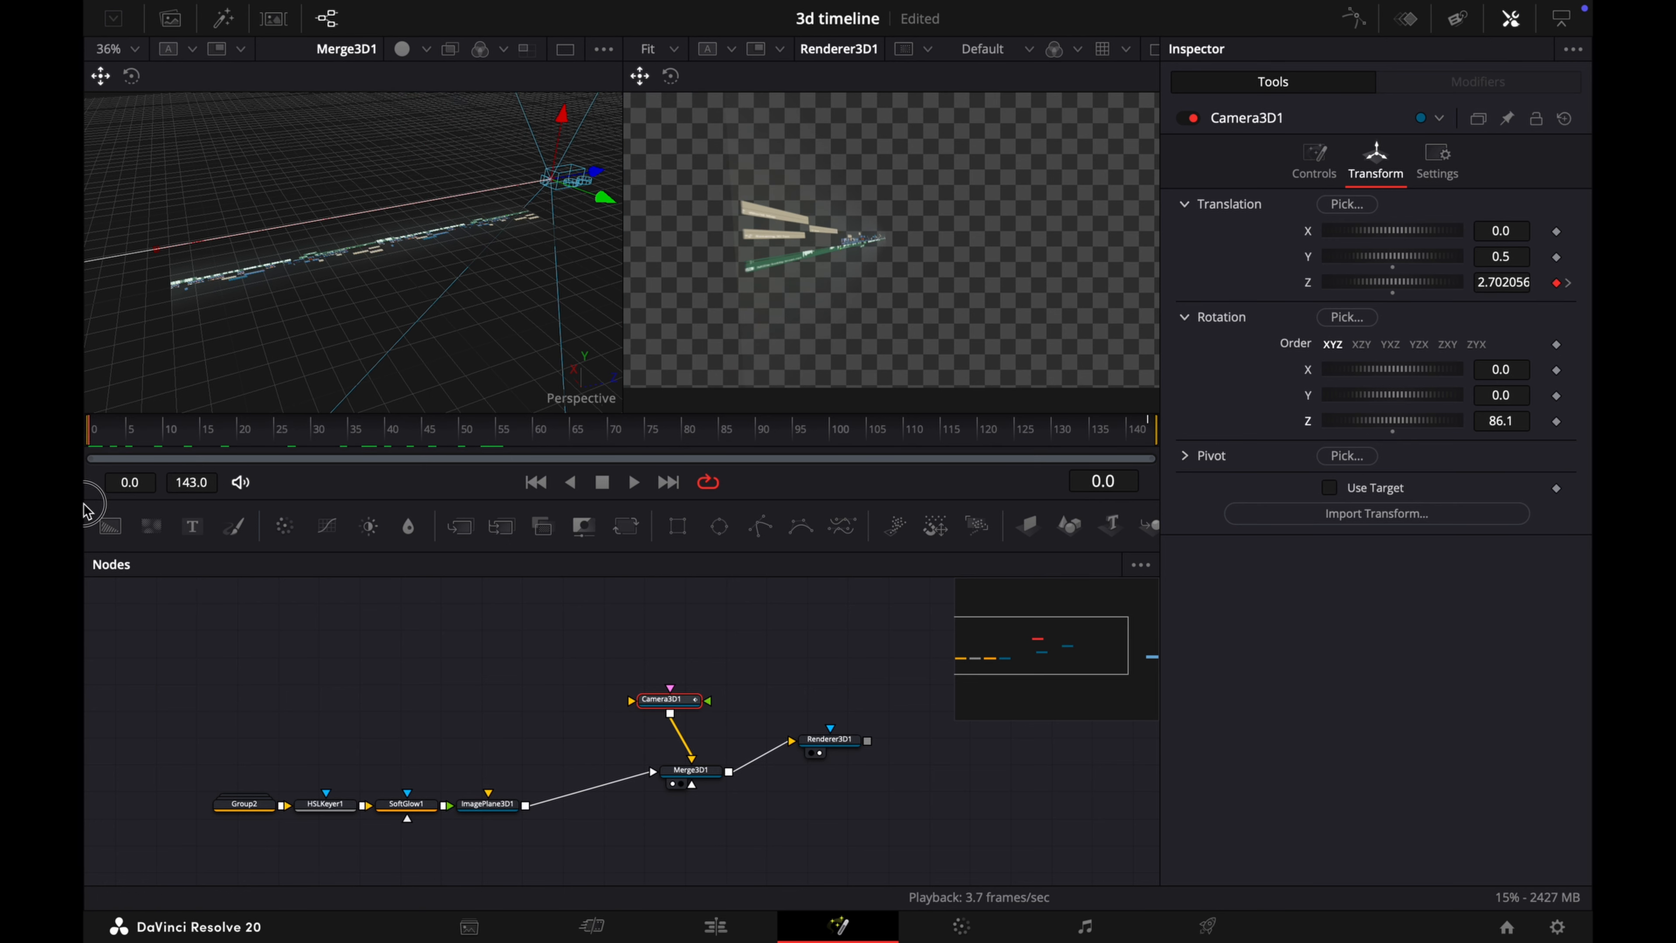
{"action": "left_click", "coordinate": [1521, 421]}
{"action": "key", "text": "BackSpace"}
{"action": "key", "text": "BackSpace"}
{"action": "key", "text": "BackSpace"}
{"action": "key", "text": "BackSpace"}
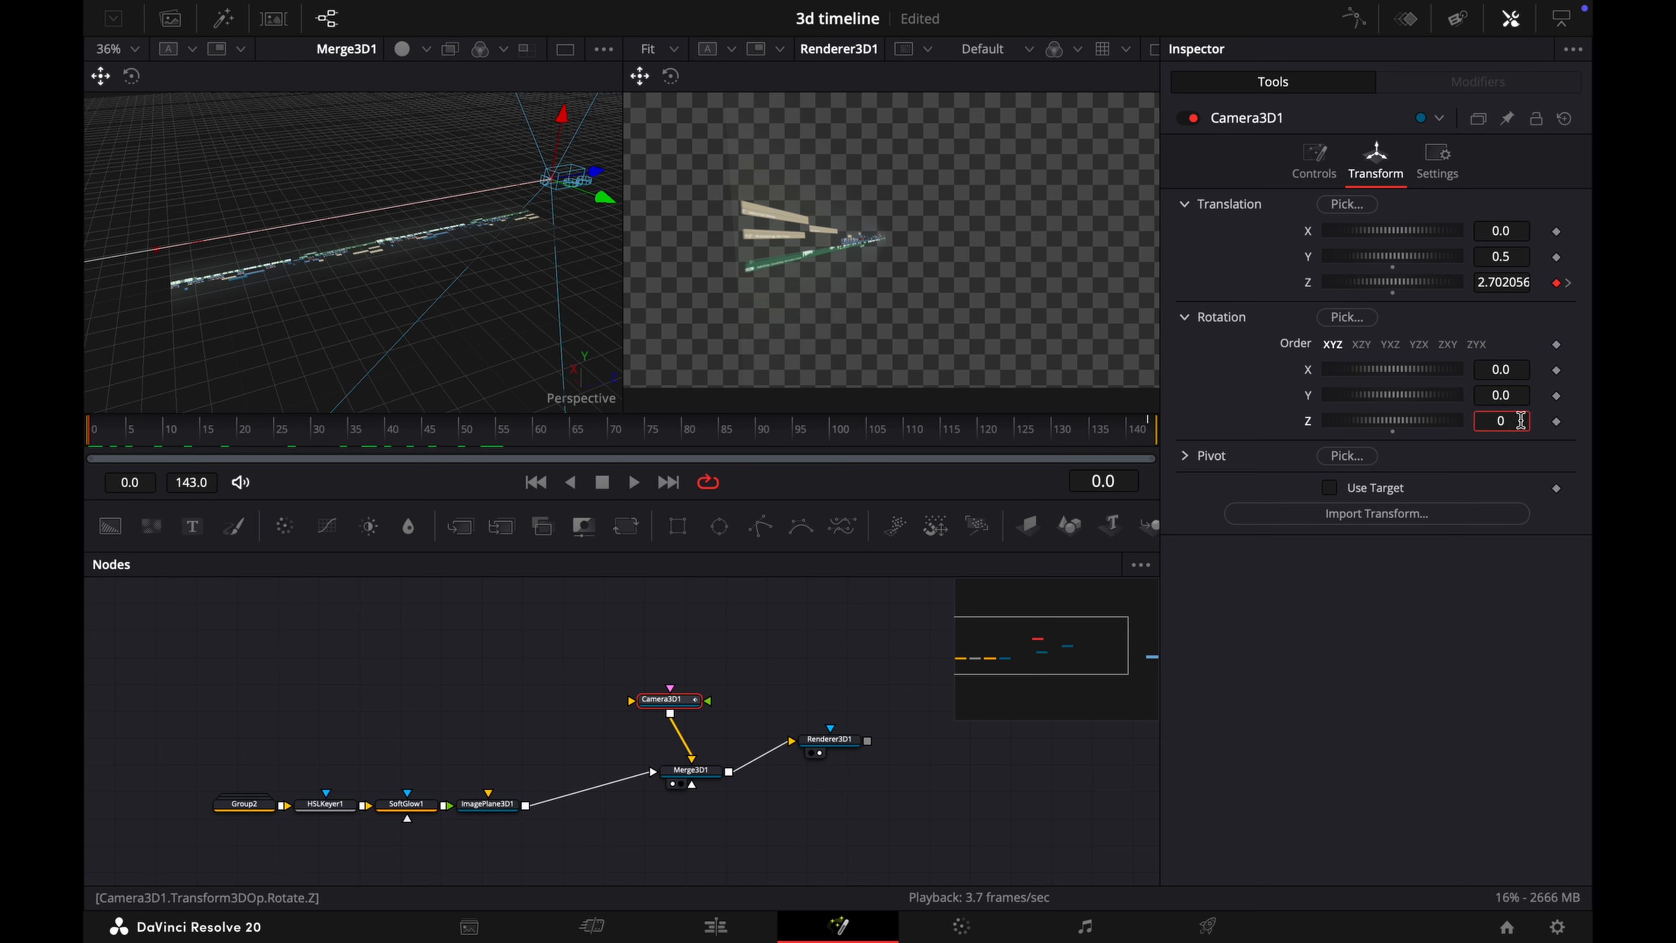
{"action": "type", "text": "0"}
{"action": "key", "text": "Return"}
Step: At frame 55, set Camera3D1's Z rotation to 90 and keyframe it
{"action": "left_click", "coordinate": [501, 446]}
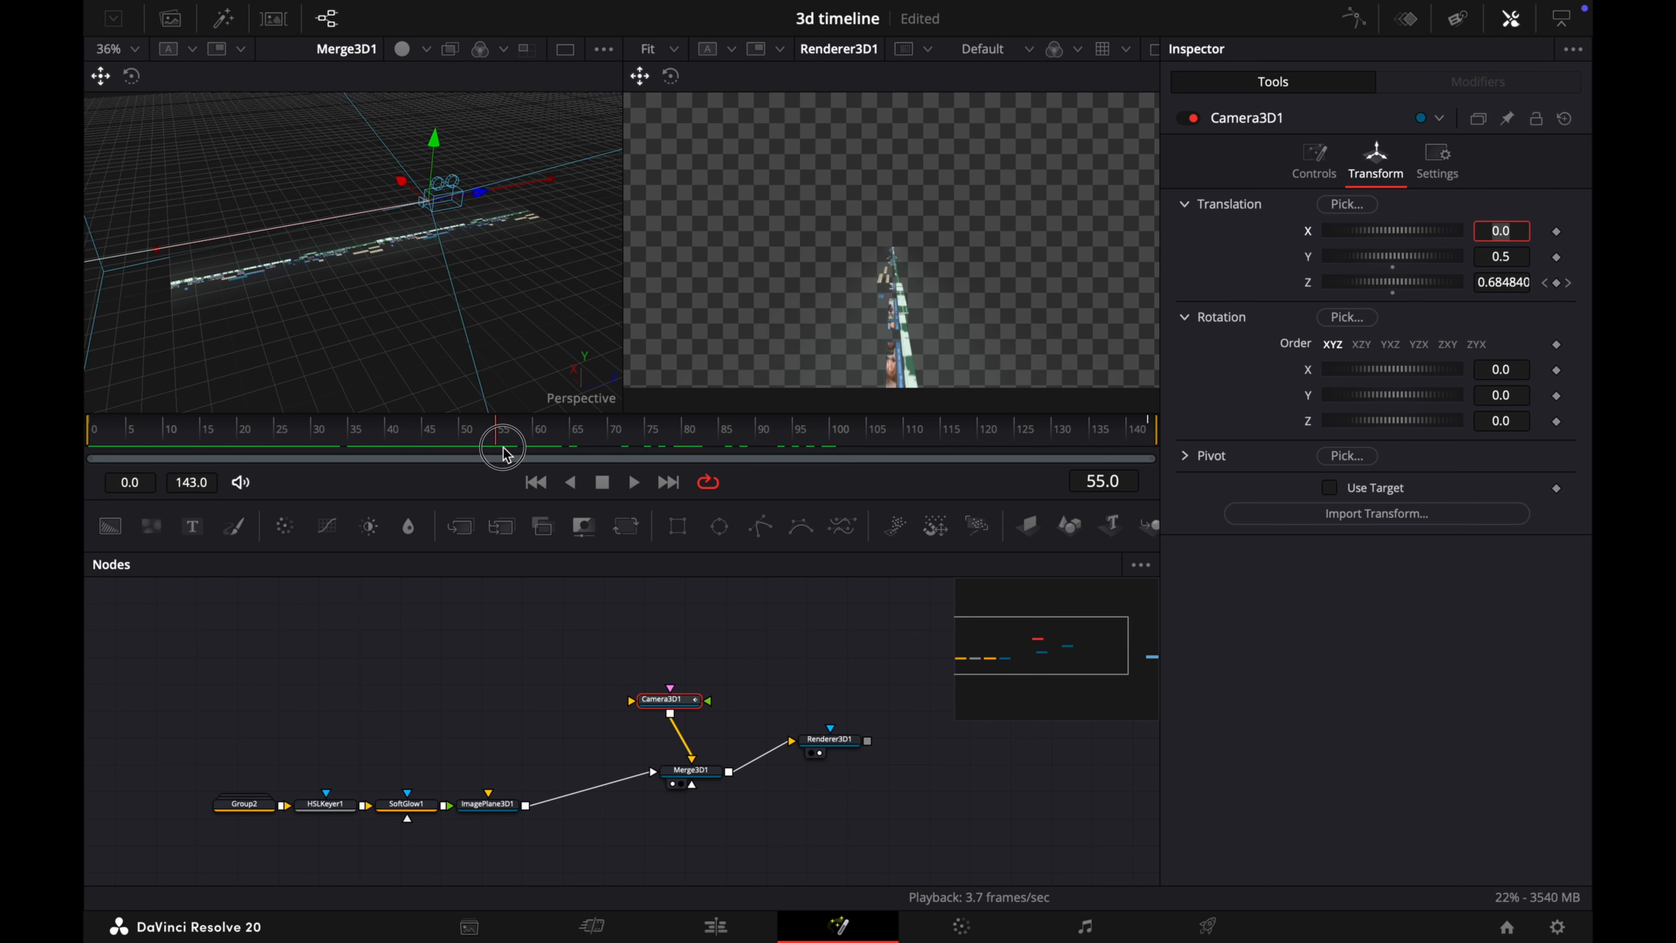
{"action": "left_click", "coordinate": [1509, 421]}
{"action": "key", "text": "BackSpace"}
{"action": "key", "text": "BackSpace"}
{"action": "key", "text": "BackSpace"}
{"action": "type", "text": "90"}
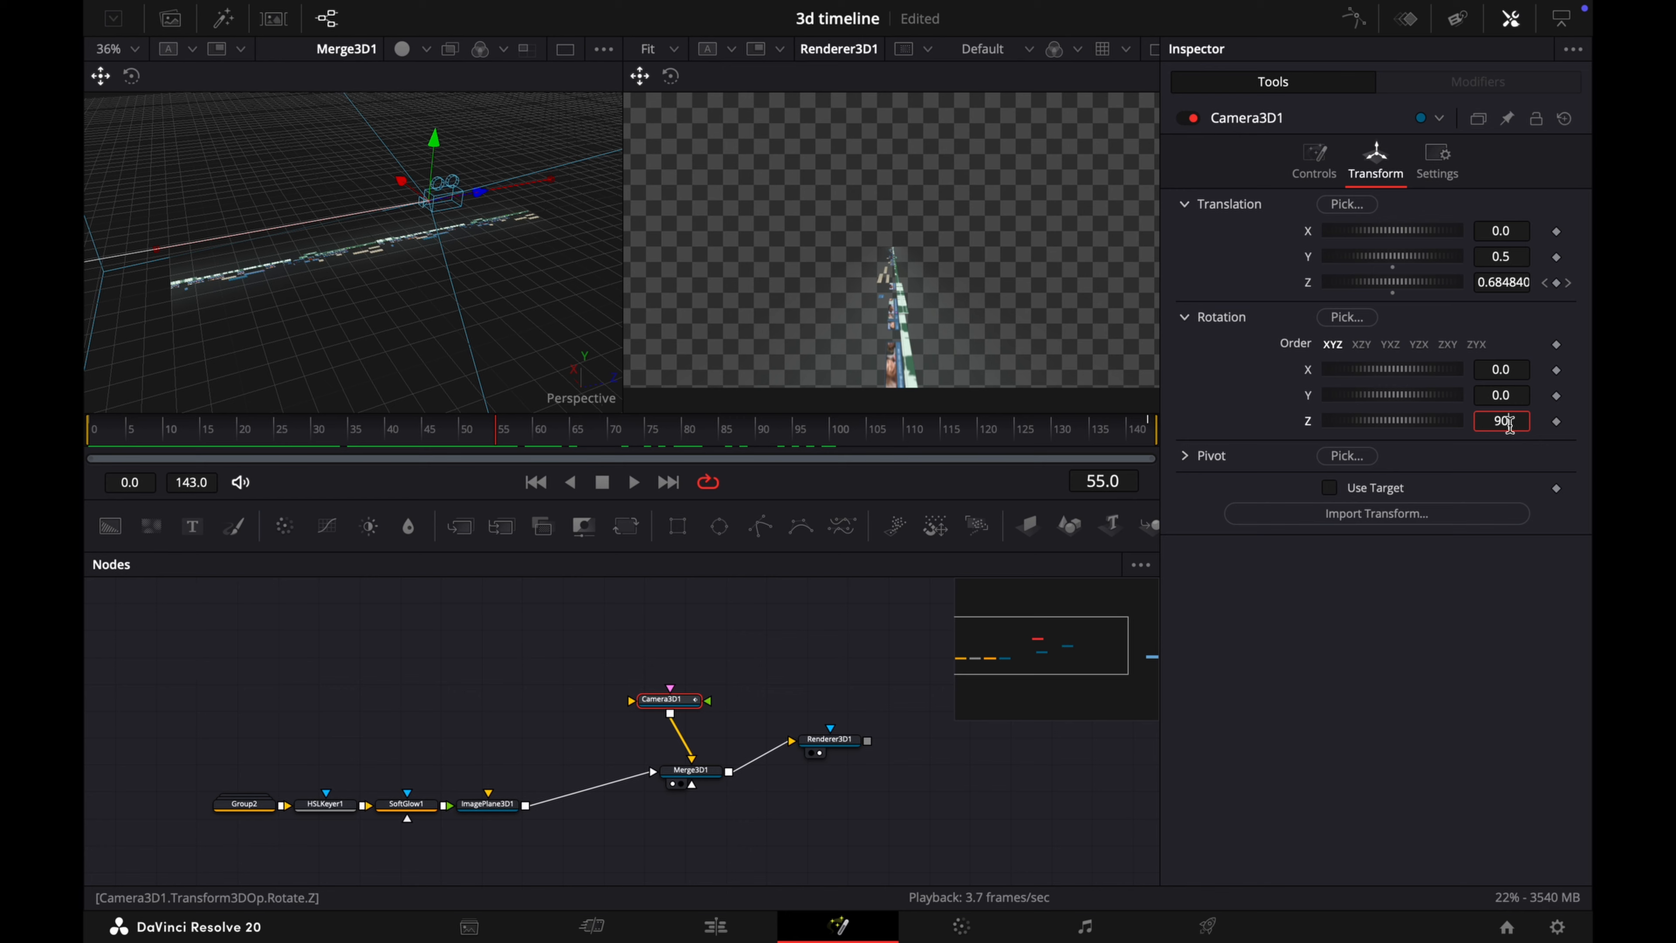
{"action": "left_click", "coordinate": [1556, 422]}
Step: At frame 100, set Camera3D1's Z rotation back to 0
{"action": "mouse_move", "coordinate": [828, 438]}
{"action": "left_mouse_down"}
{"action": "mouse_move", "coordinate": [862, 439]}
{"action": "mouse_move", "coordinate": [829, 442]}
{"action": "left_mouse_up"}
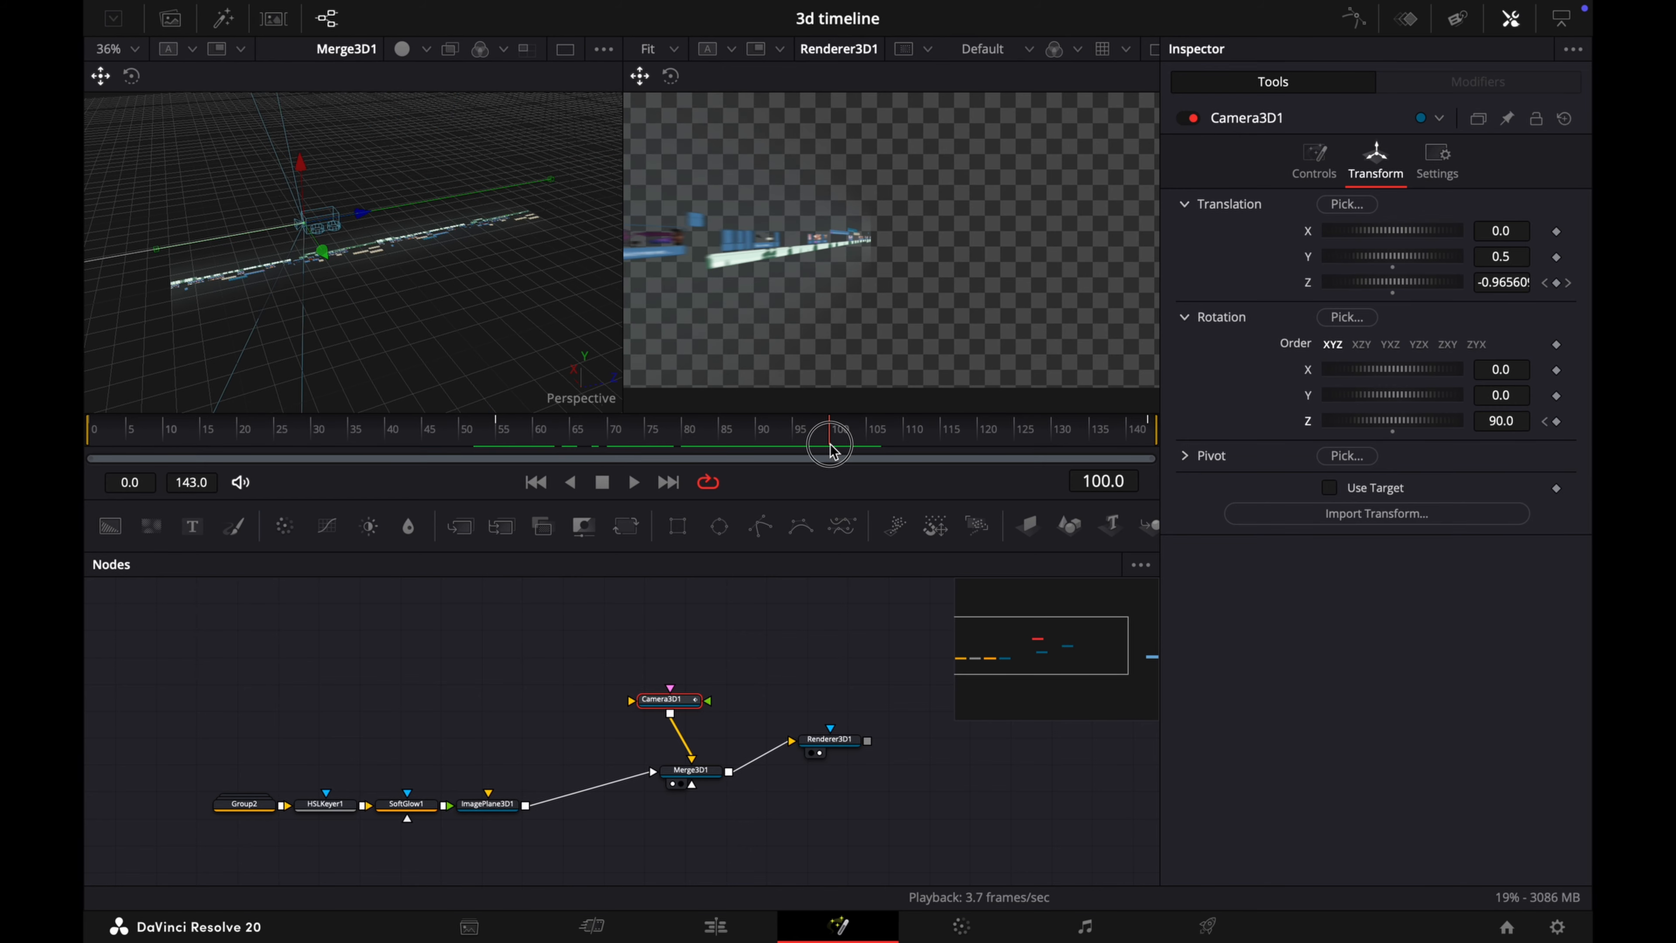
{"action": "left_click", "coordinate": [1520, 421]}
{"action": "key", "text": "BackSpace"}
{"action": "key", "text": "BackSpace"}
{"action": "key", "text": "BackSpace"}
{"action": "key", "text": "BackSpace"}
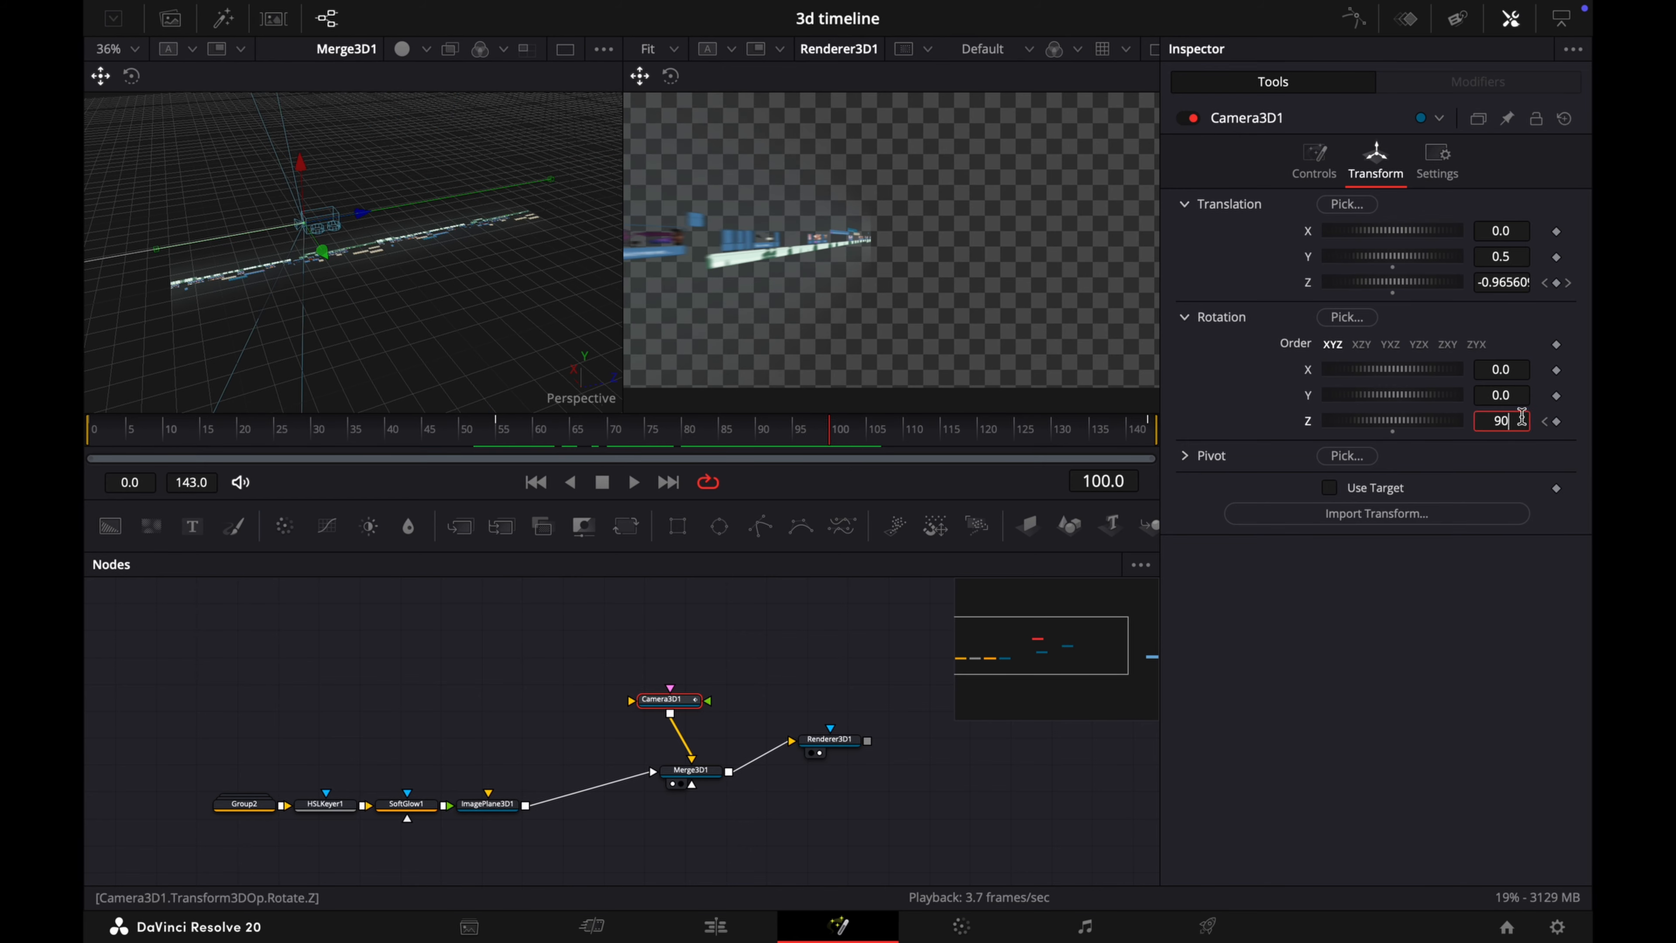
{"action": "type", "text": "0"}
{"action": "key", "text": "Tab"}
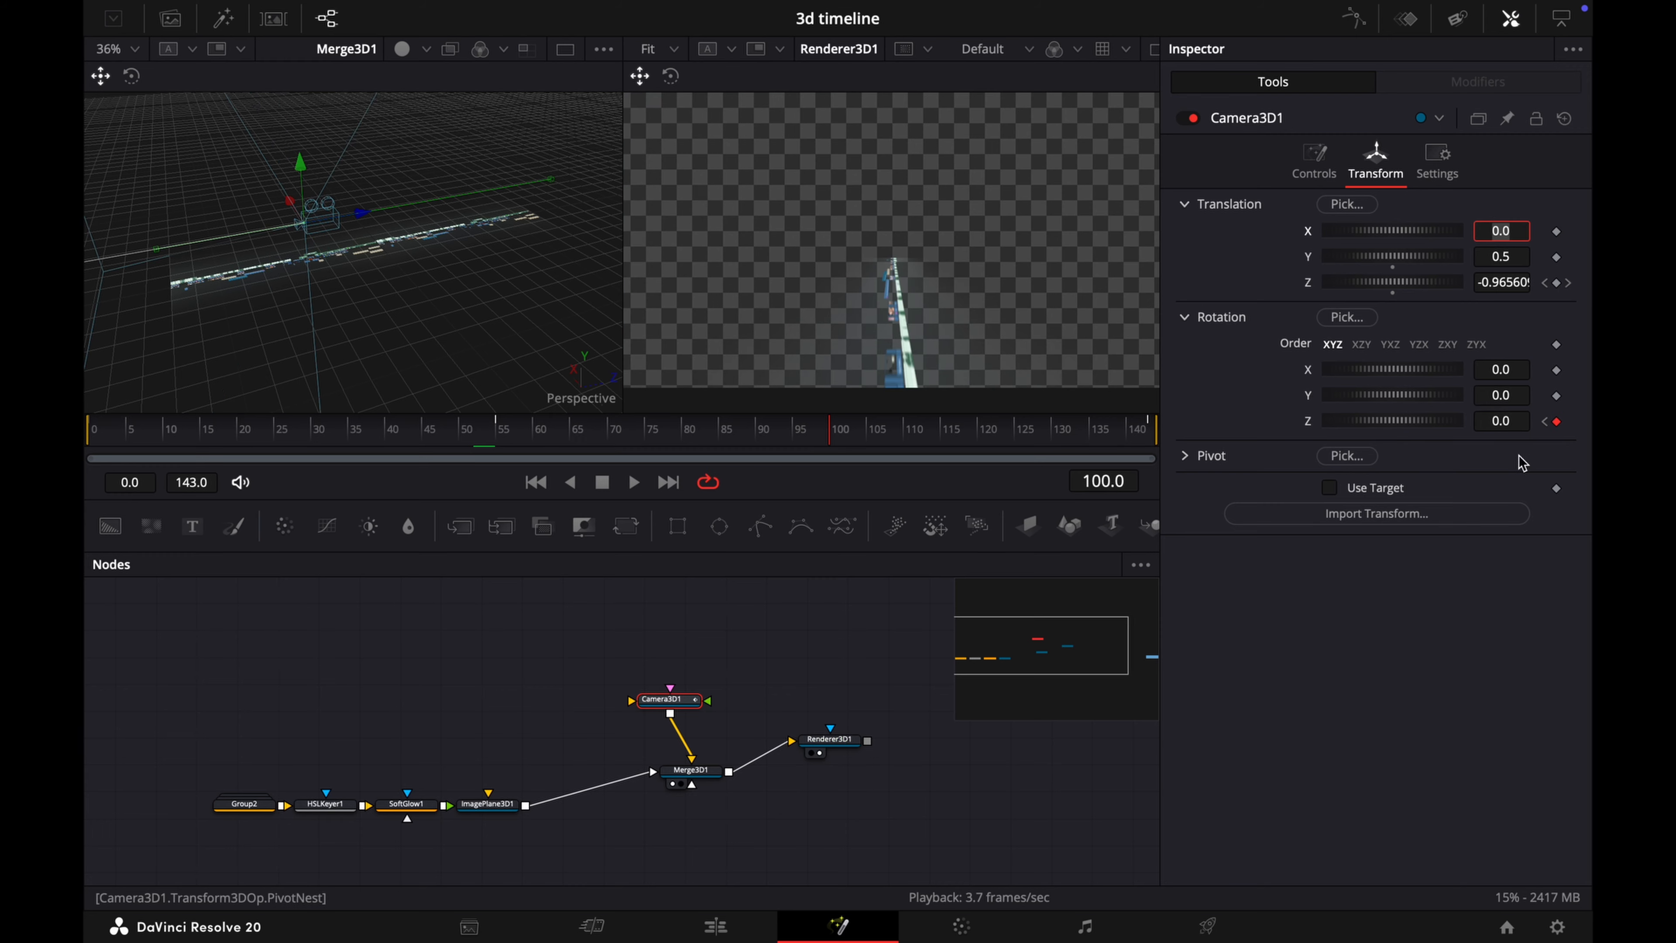
Step: At frame 0, set Camera3D1's Z rotation to 0 and scrub forward to frame 25 to preview the roll
{"action": "left_click_drag", "start_coordinate": [831, 442], "coordinate": [87, 449]}
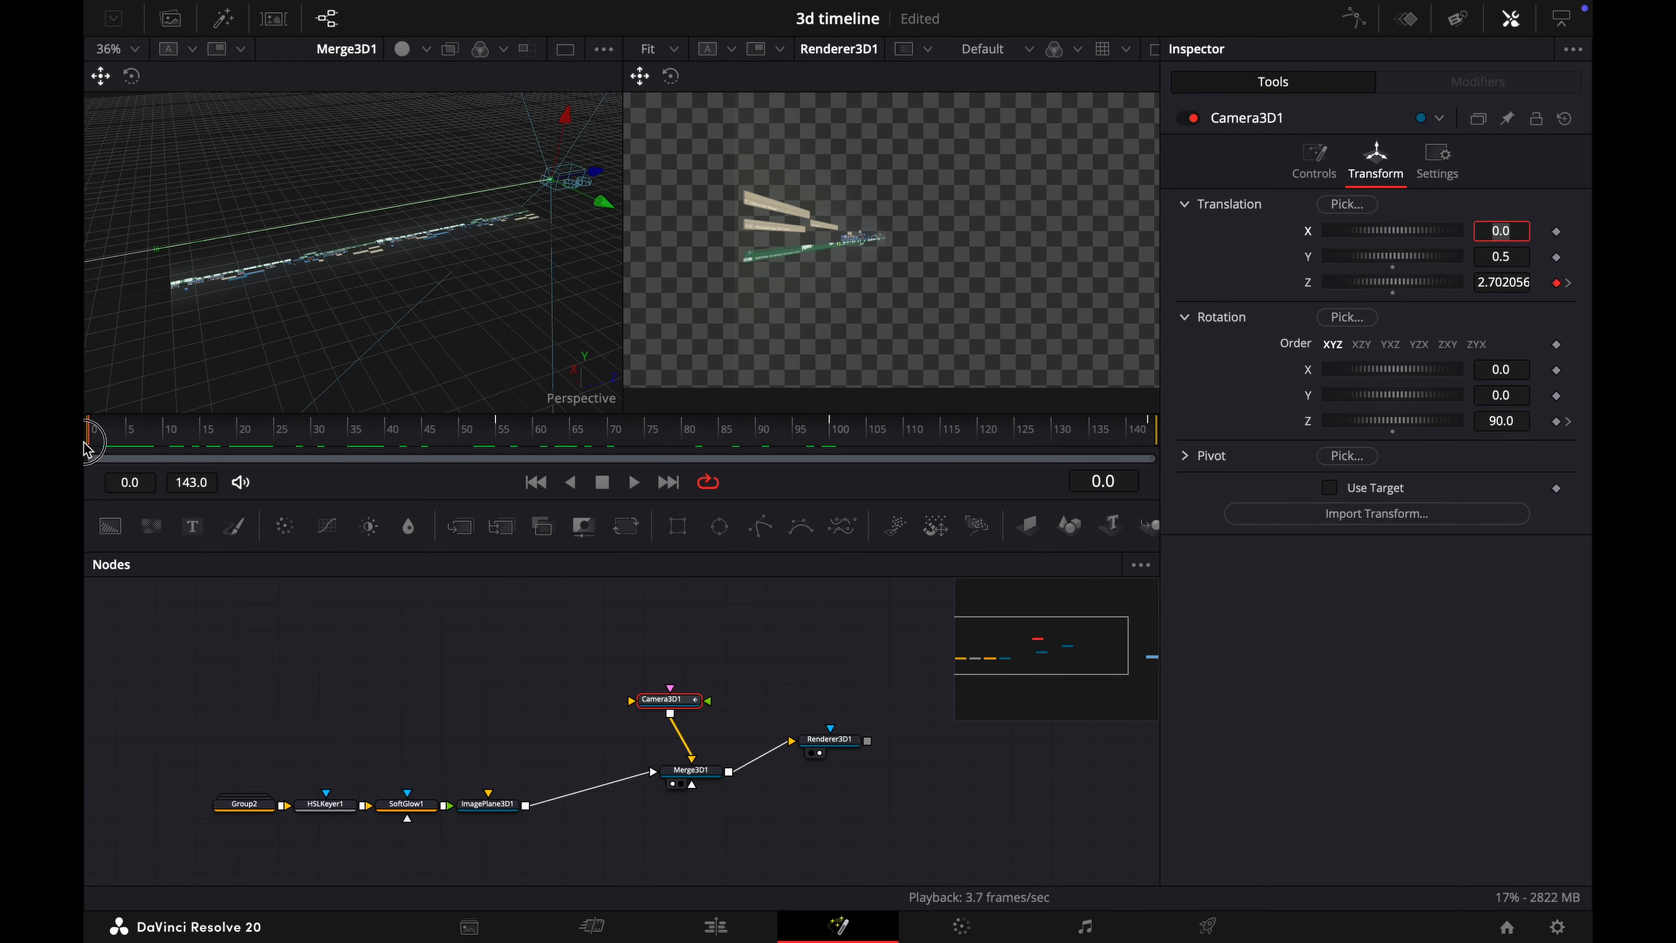
{"action": "left_click", "coordinate": [1518, 421]}
{"action": "key", "text": "BackSpace"}
{"action": "key", "text": "BackSpace"}
{"action": "key", "text": "BackSpace"}
{"action": "key", "text": "BackSpace"}
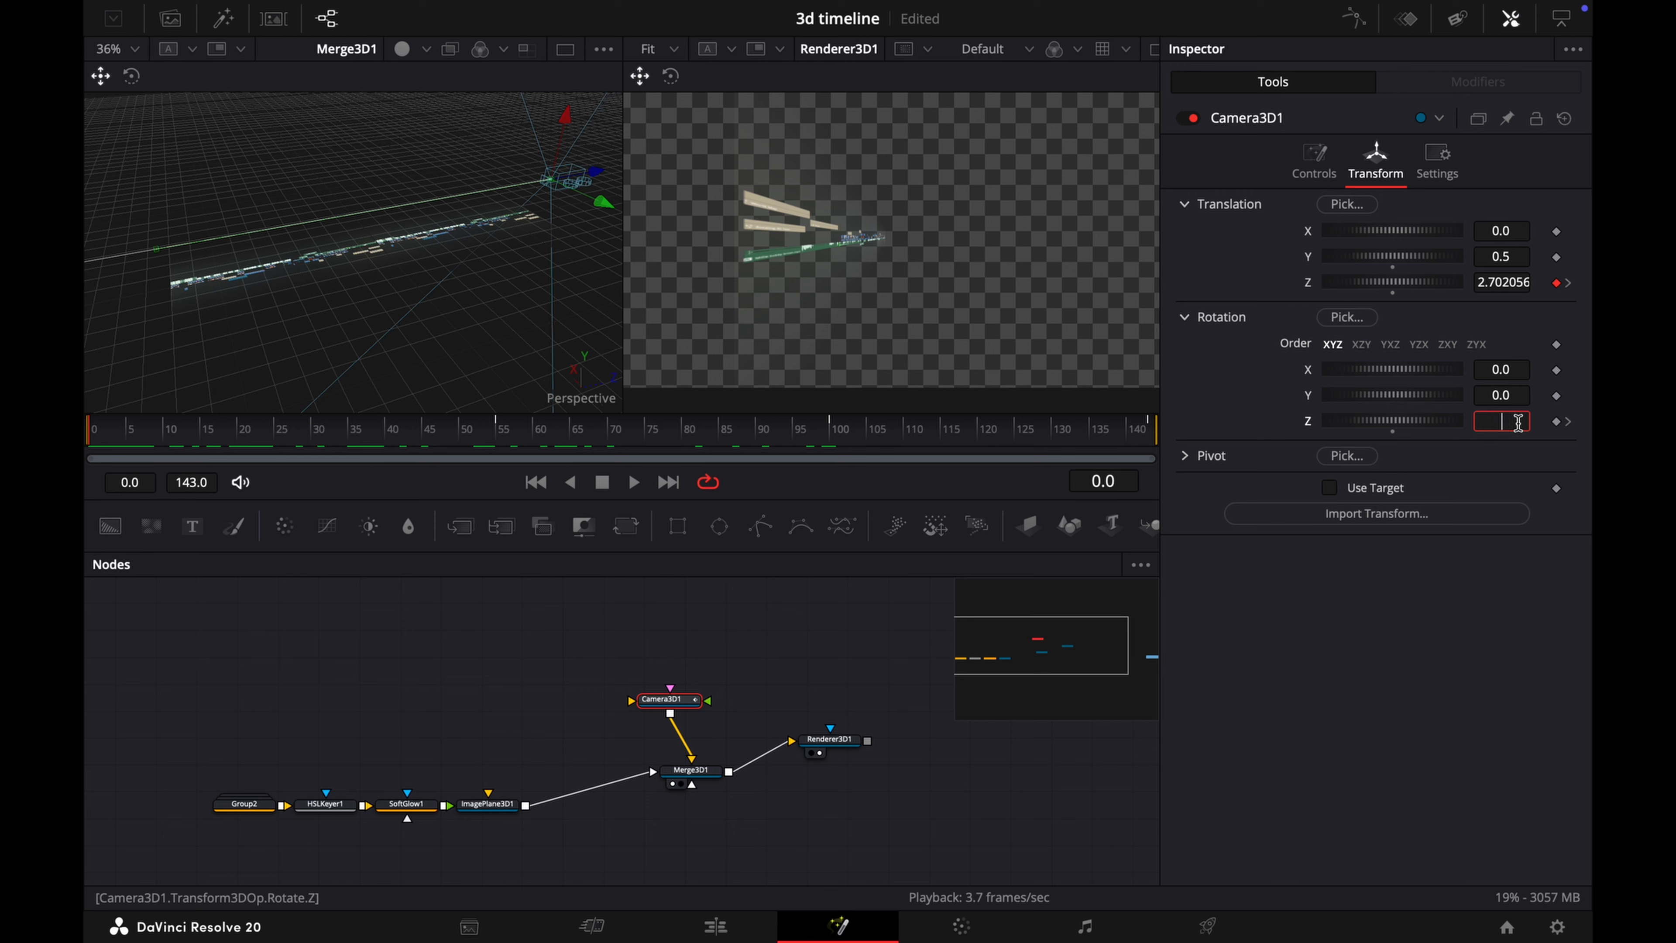
{"action": "type", "text": "0"}
{"action": "key", "text": "Tab"}
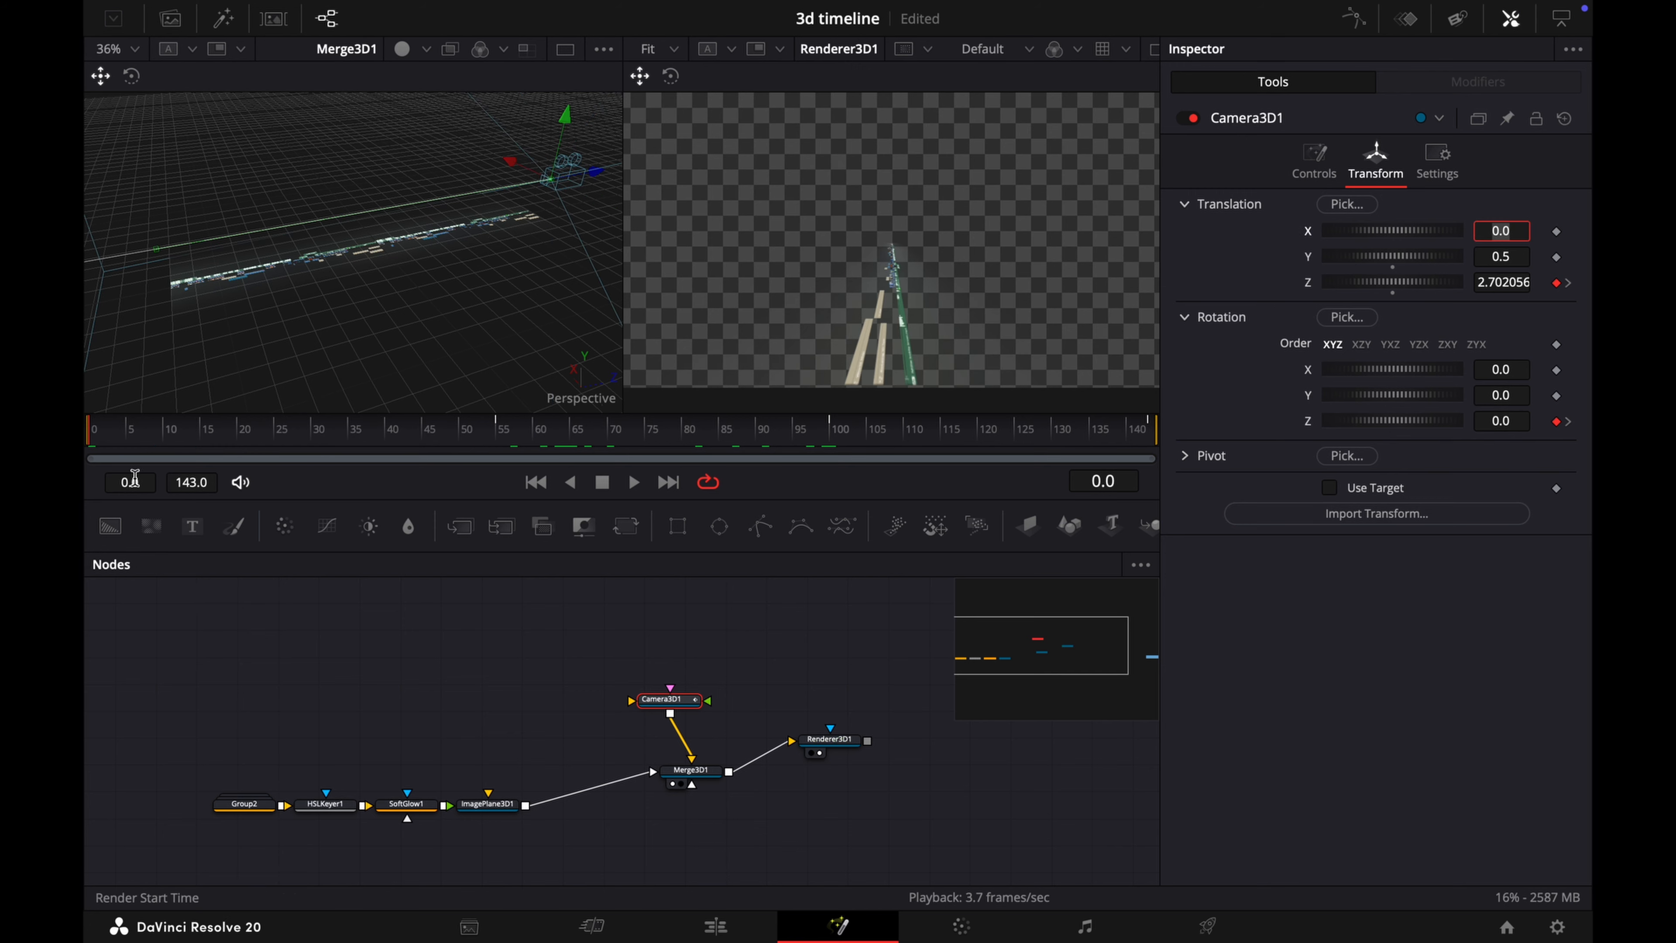
{"action": "mouse_move", "coordinate": [95, 445]}
{"action": "left_click_drag", "start_coordinate": [99, 437], "coordinate": [276, 446]}
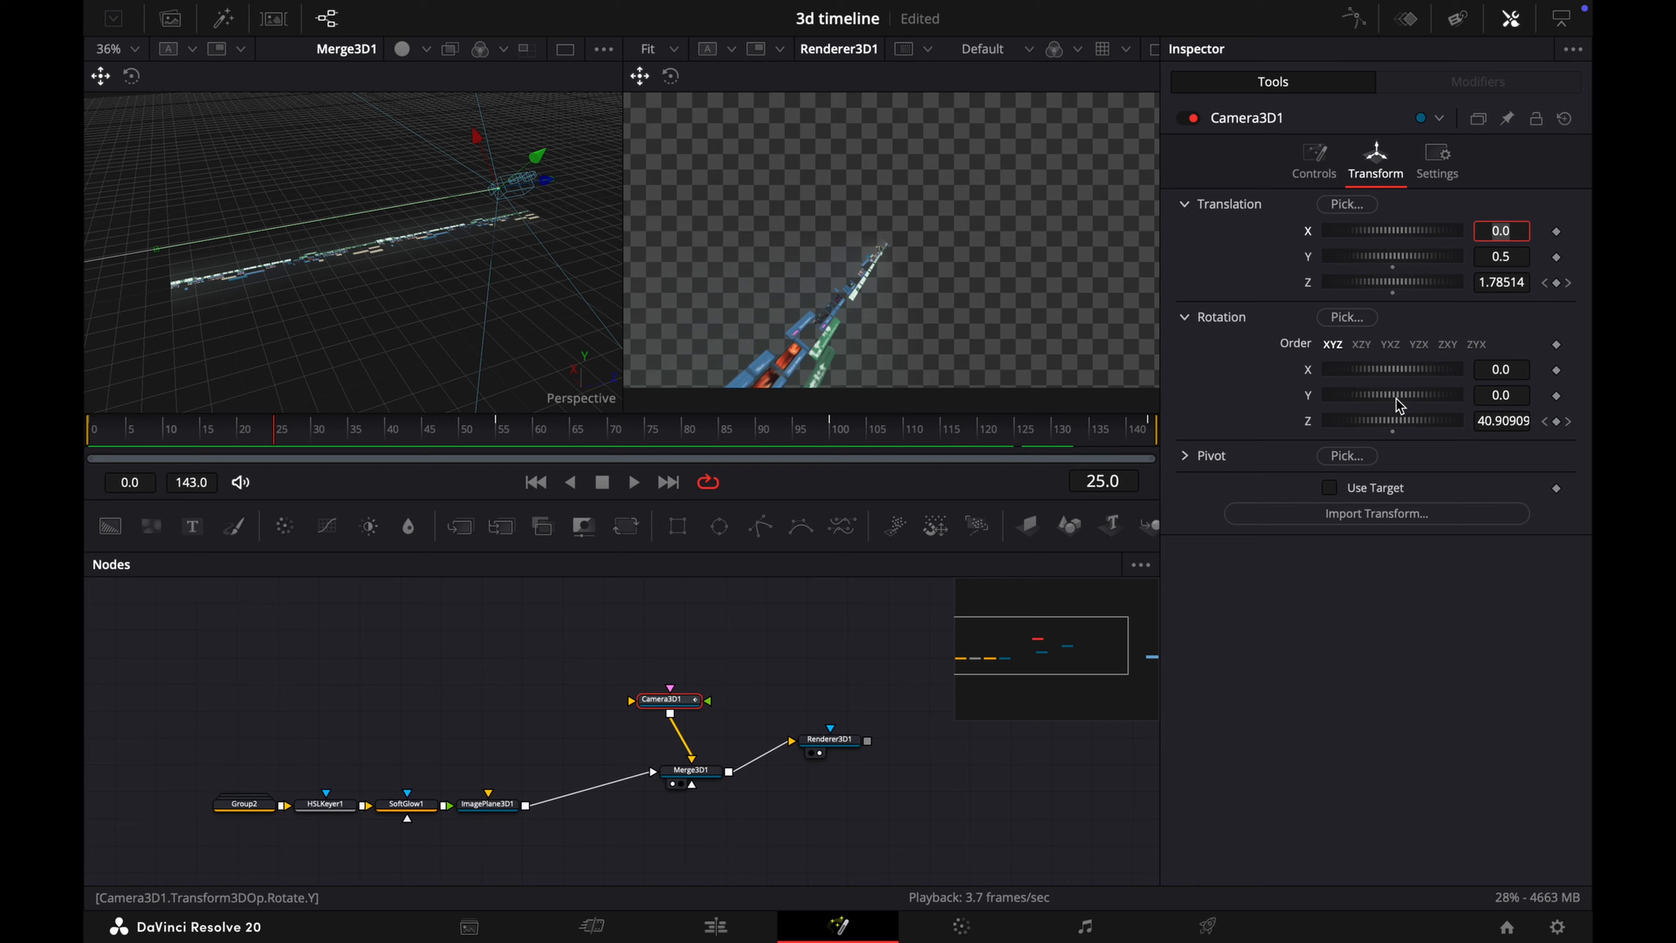
{"action": "left_click_drag", "start_coordinate": [1401, 396], "coordinate": [1439, 401]}
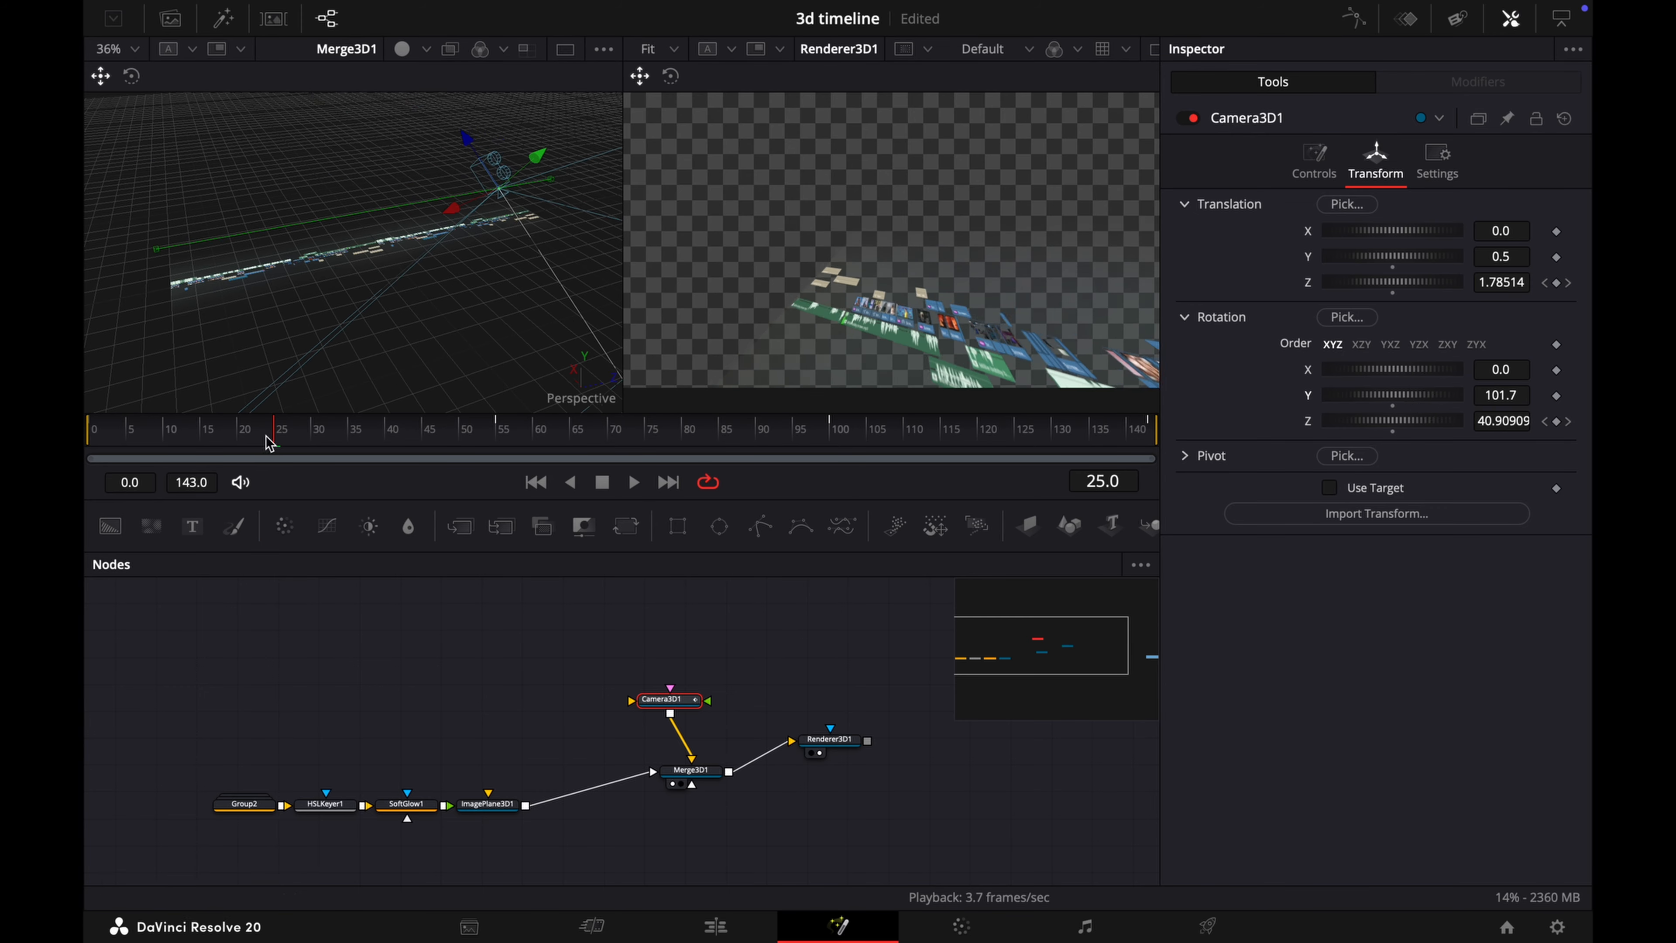
{"action": "left_click_drag", "start_coordinate": [279, 443], "coordinate": [88, 466]}
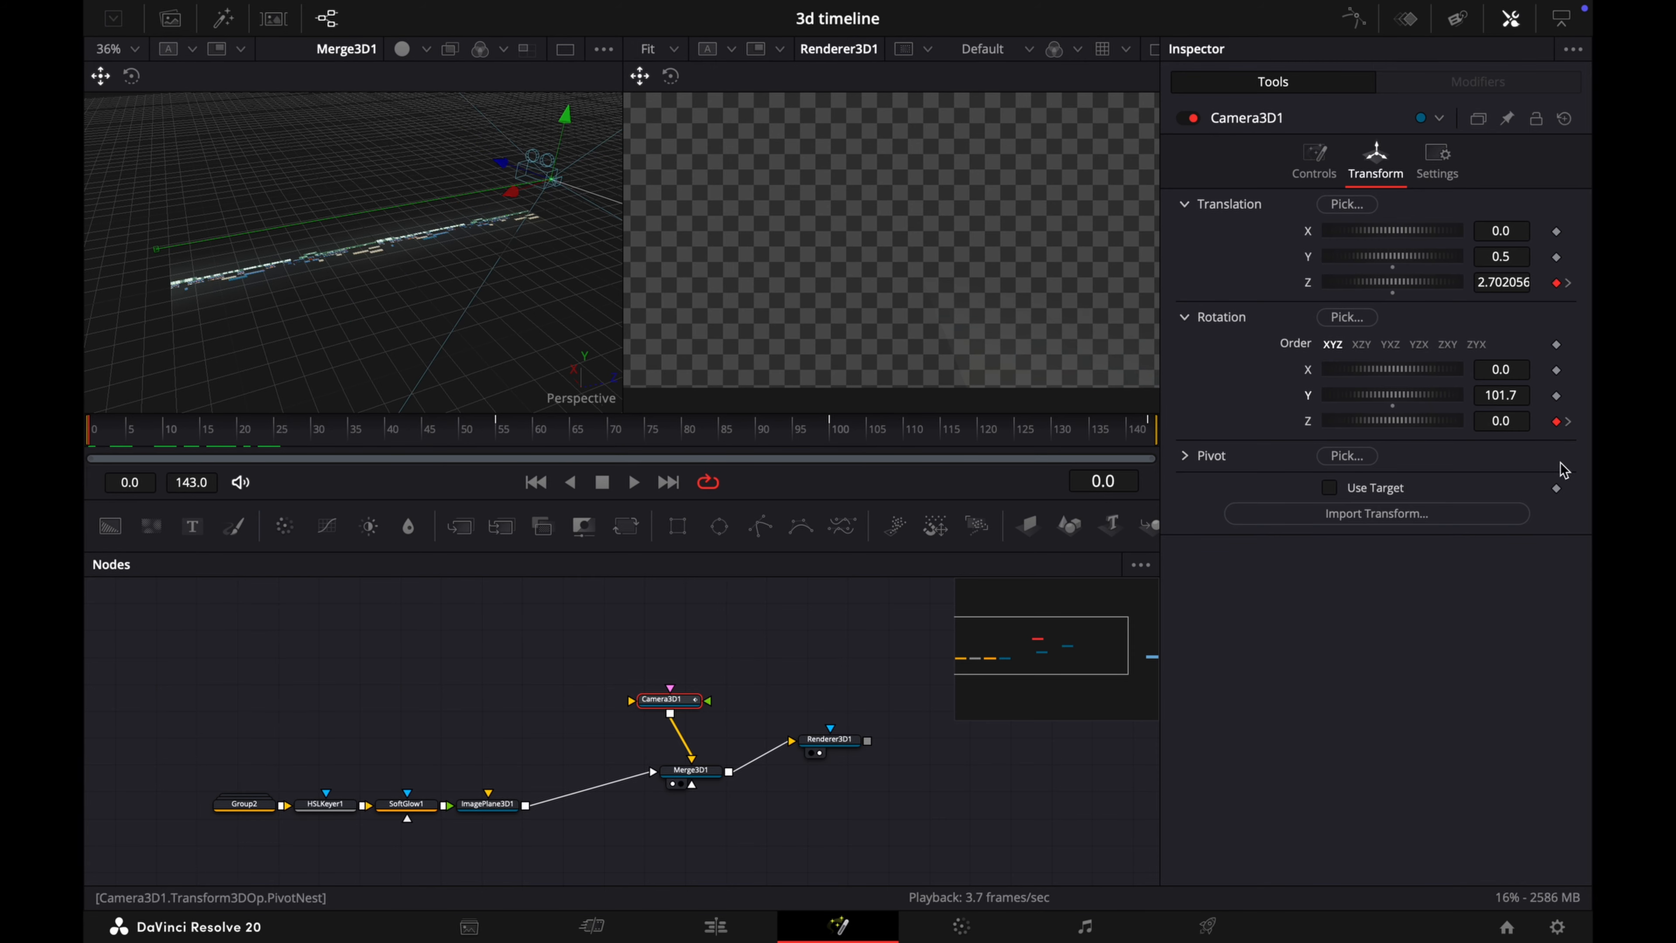
{"action": "left_click", "coordinate": [1525, 397]}
{"action": "key", "text": "BackSpace"}
{"action": "key", "text": "BackSpace"}
{"action": "key", "text": "BackSpace"}
{"action": "key", "text": "BackSpace"}
{"action": "key", "text": "BackSpace"}
{"action": "type", "text": "0"}
{"action": "key", "text": "Tab"}
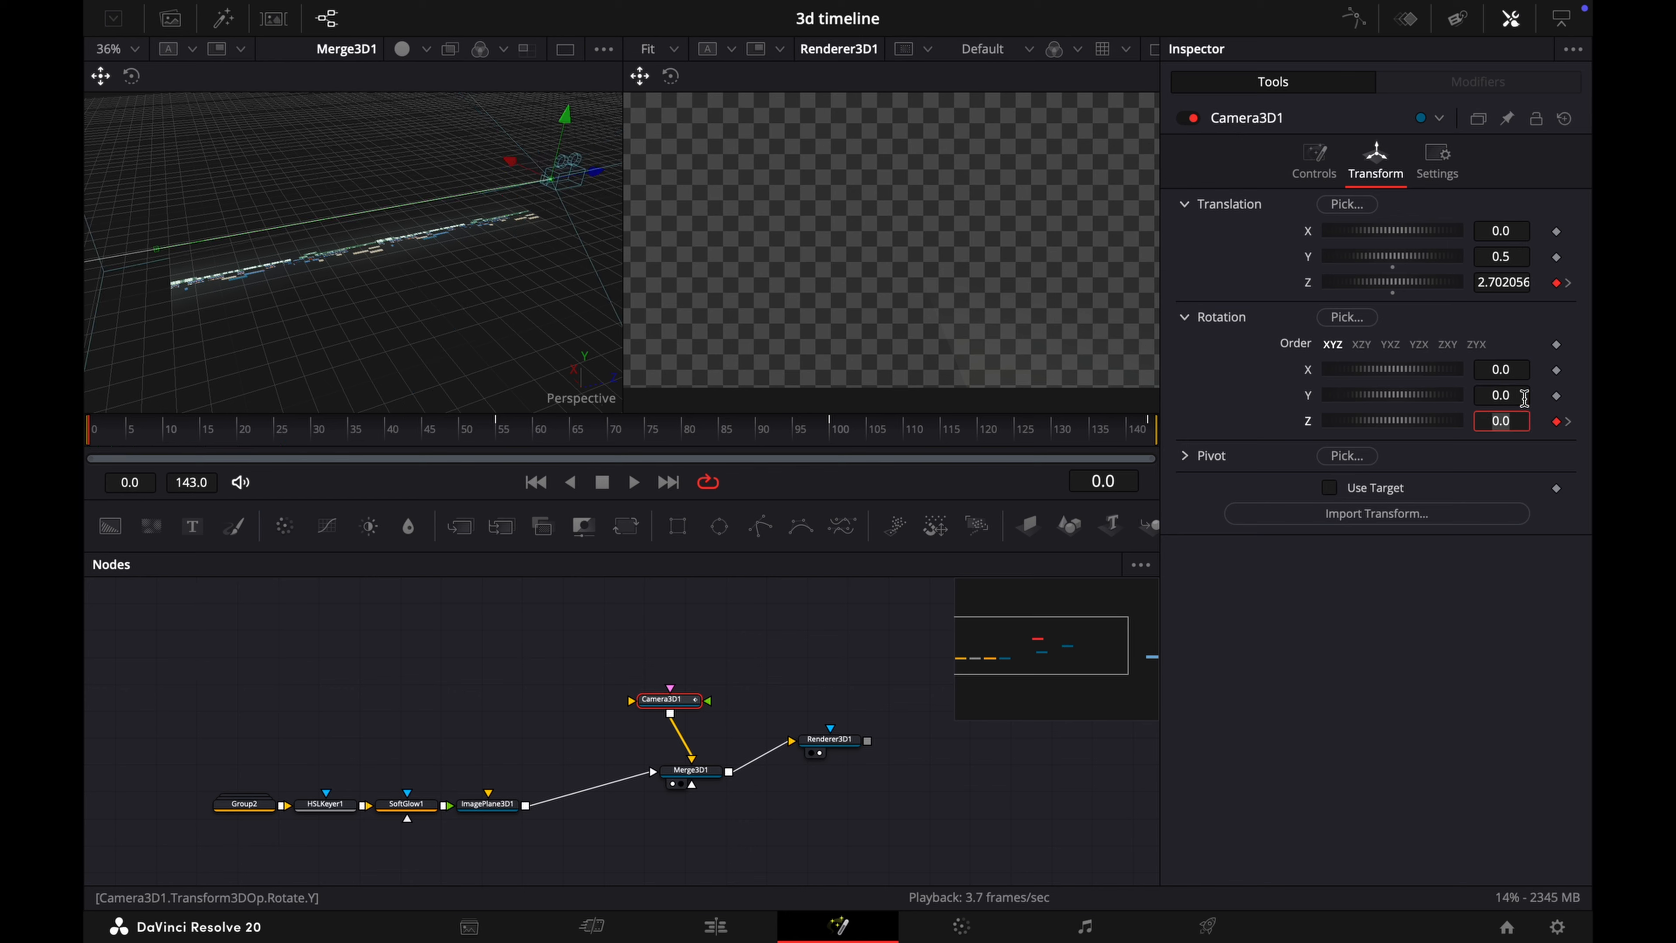
Step: Keyframe Camera3D1's Y rotation at 0 on frame 25 and scrub ahead toward the end of the flight
{"action": "left_click_drag", "start_coordinate": [210, 437], "coordinate": [283, 447]}
{"action": "left_click", "coordinate": [1556, 396]}
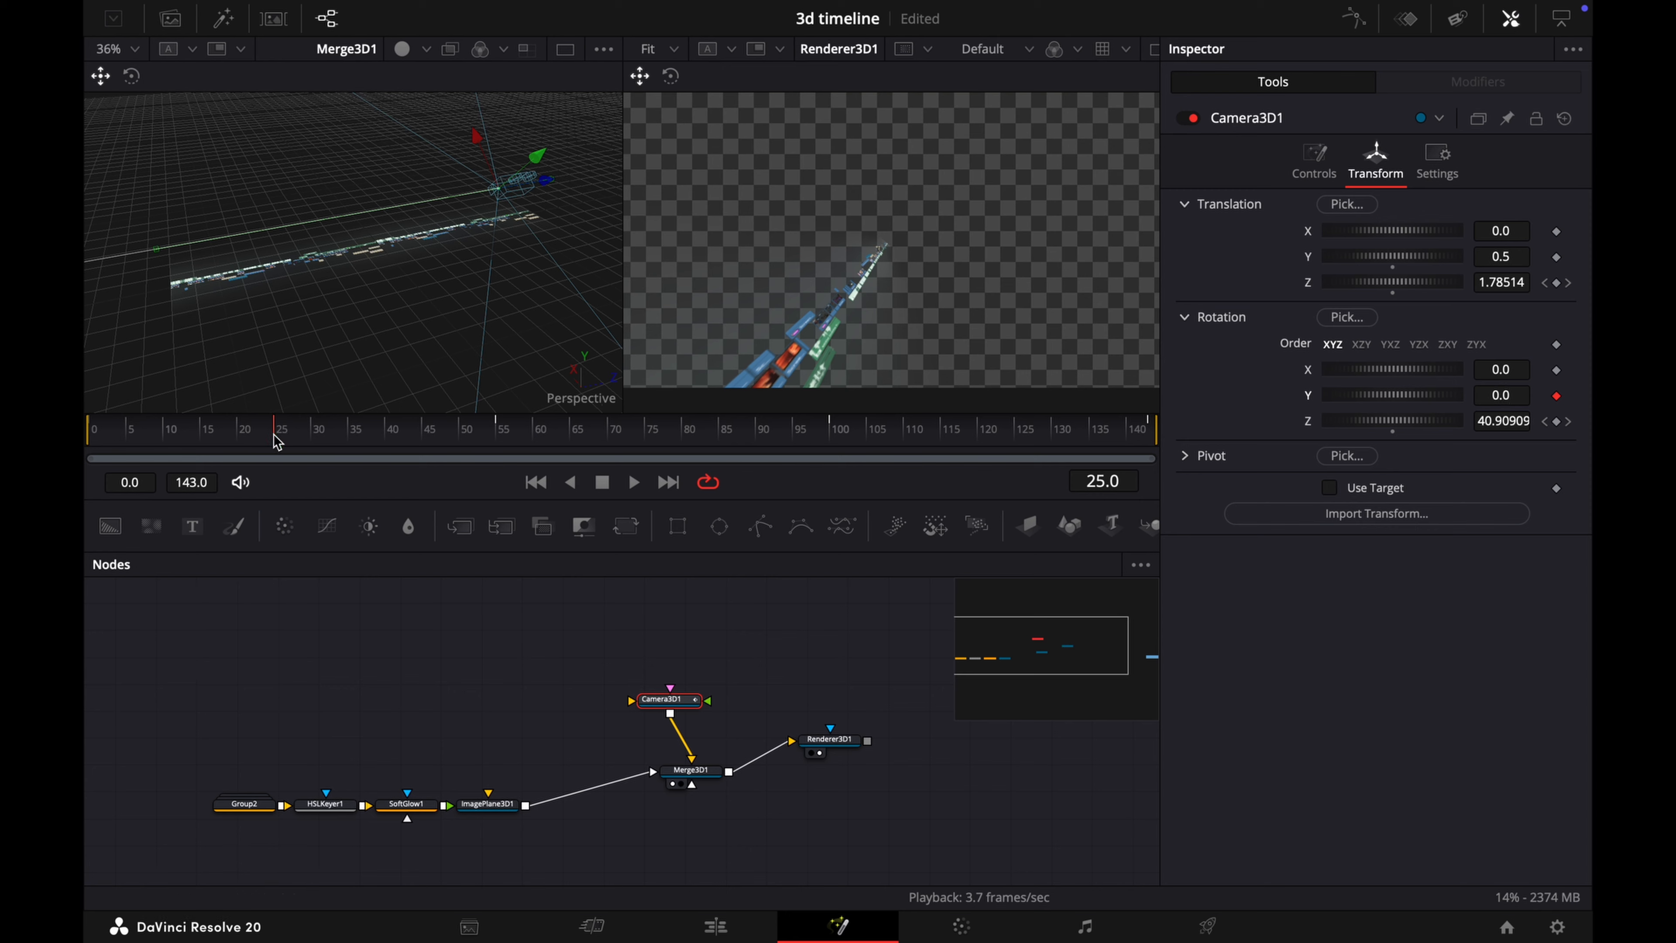
{"action": "left_click_drag", "start_coordinate": [278, 442], "coordinate": [1128, 459]}
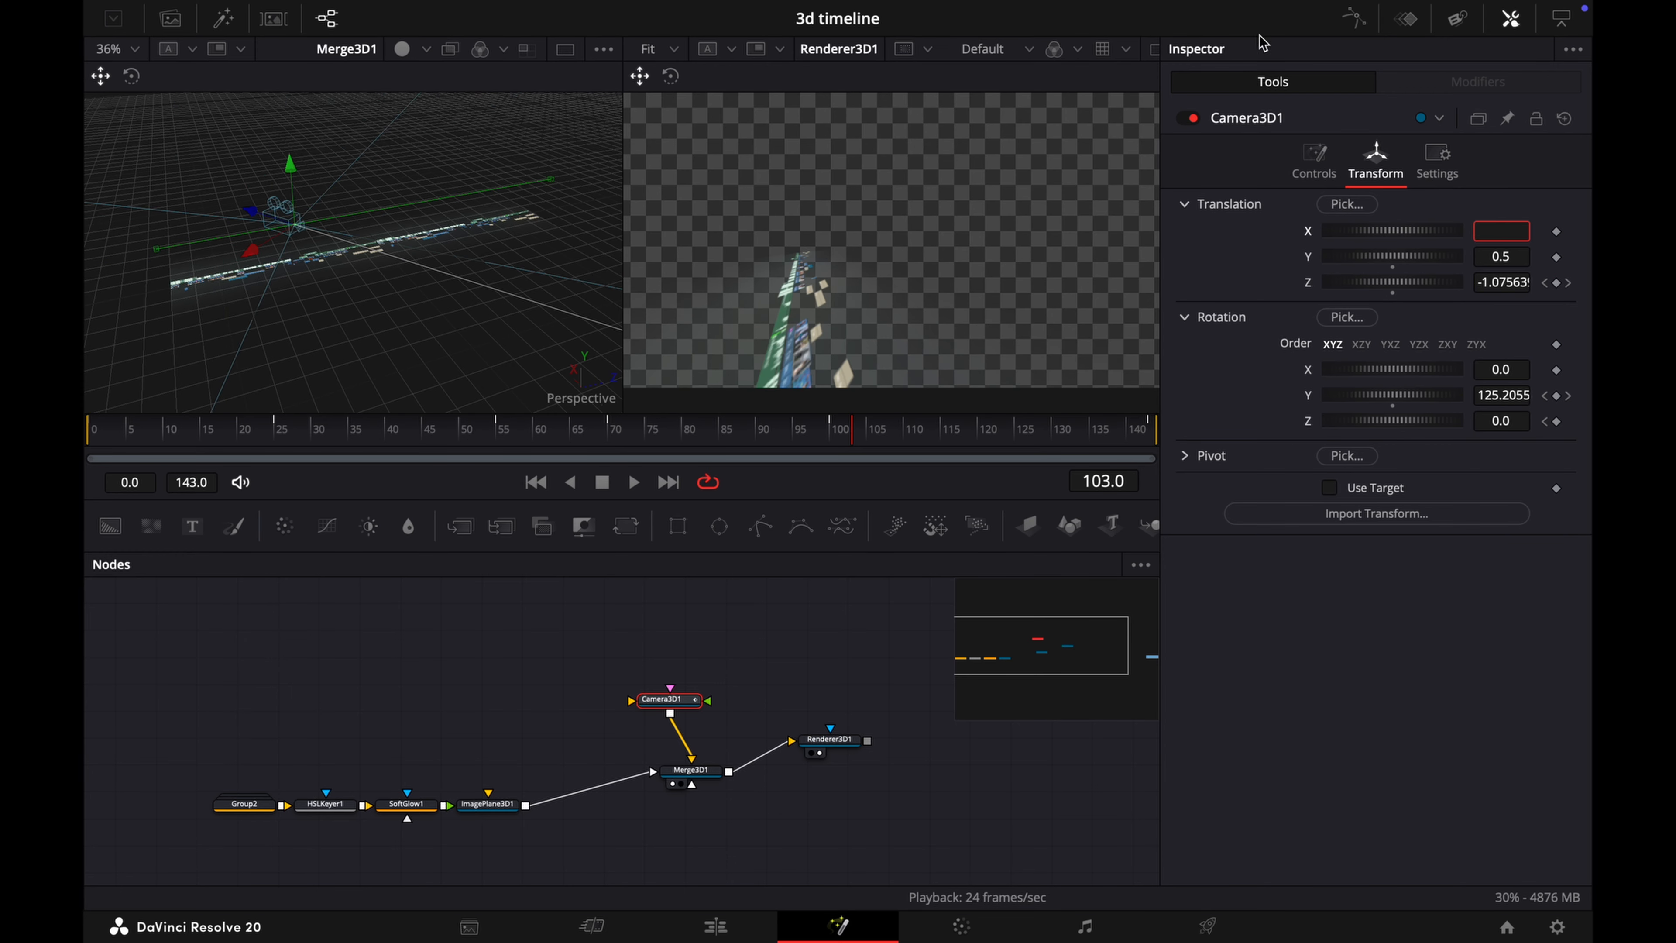
Step: Smooth all keyframes on Camera3D1's Z Offset, Y Rotation and Z Rotation splines and play back the animation
{"action": "left_click", "coordinate": [1354, 18]}
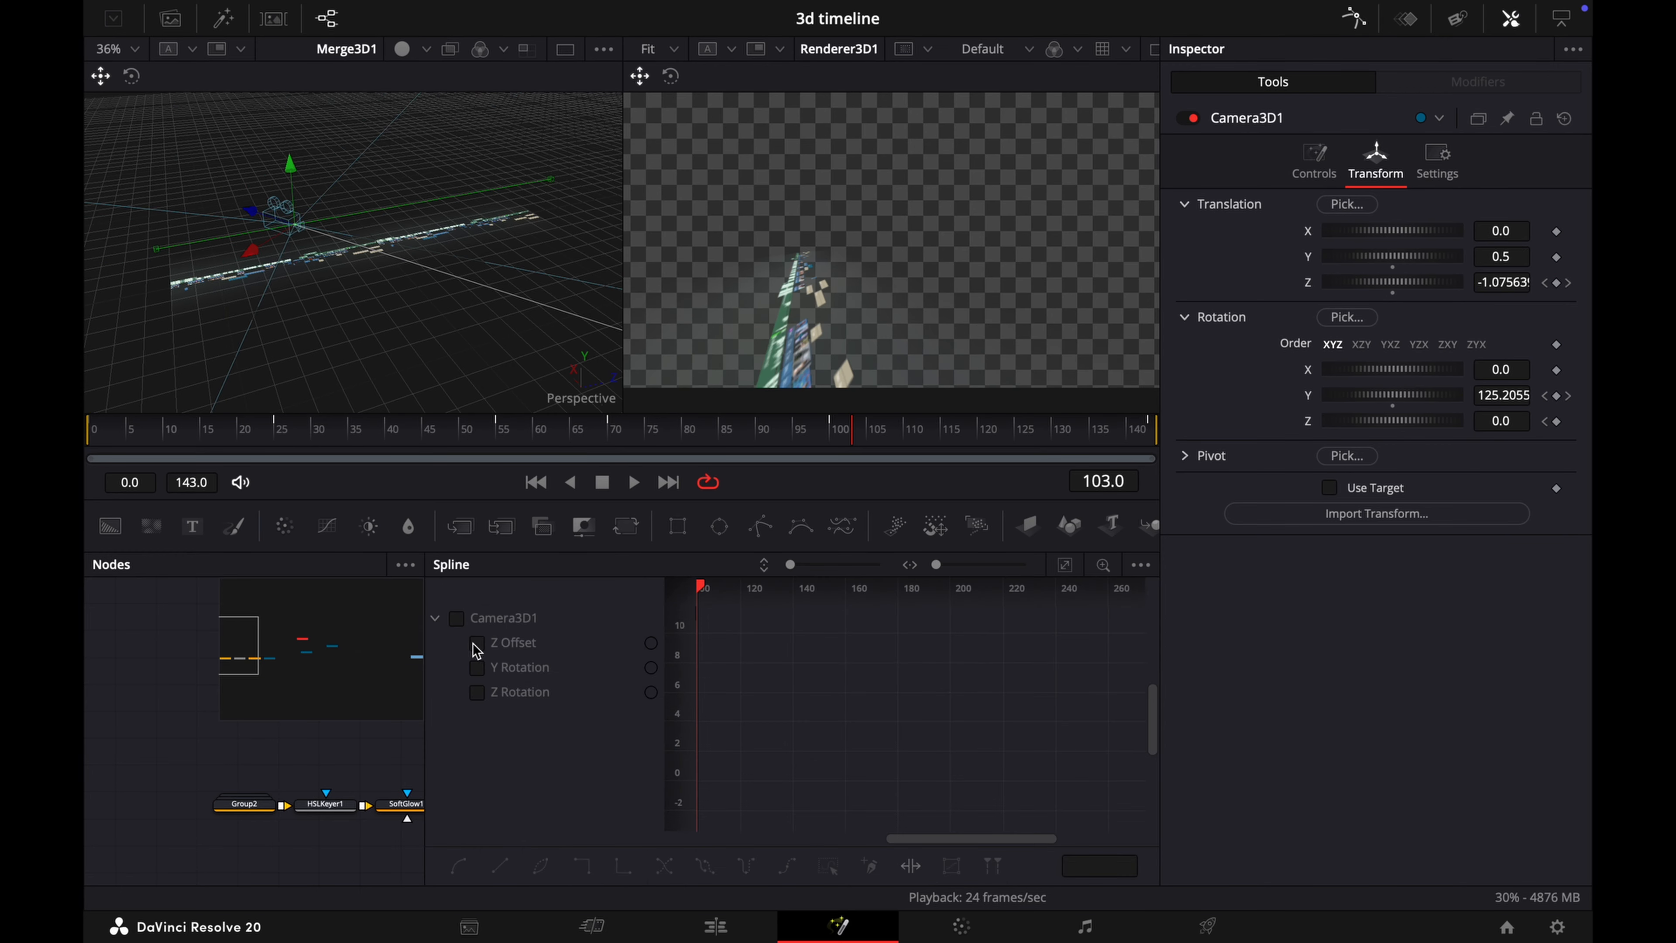
{"action": "left_click", "coordinate": [477, 643]}
{"action": "left_click", "coordinate": [477, 668]}
{"action": "left_click", "coordinate": [477, 692]}
{"action": "left_click", "coordinate": [1065, 565]}
{"action": "left_click_drag", "start_coordinate": [713, 607], "coordinate": [1132, 824]}
{"action": "key", "text": "shift+s"}
{"action": "left_click", "coordinate": [634, 483]}
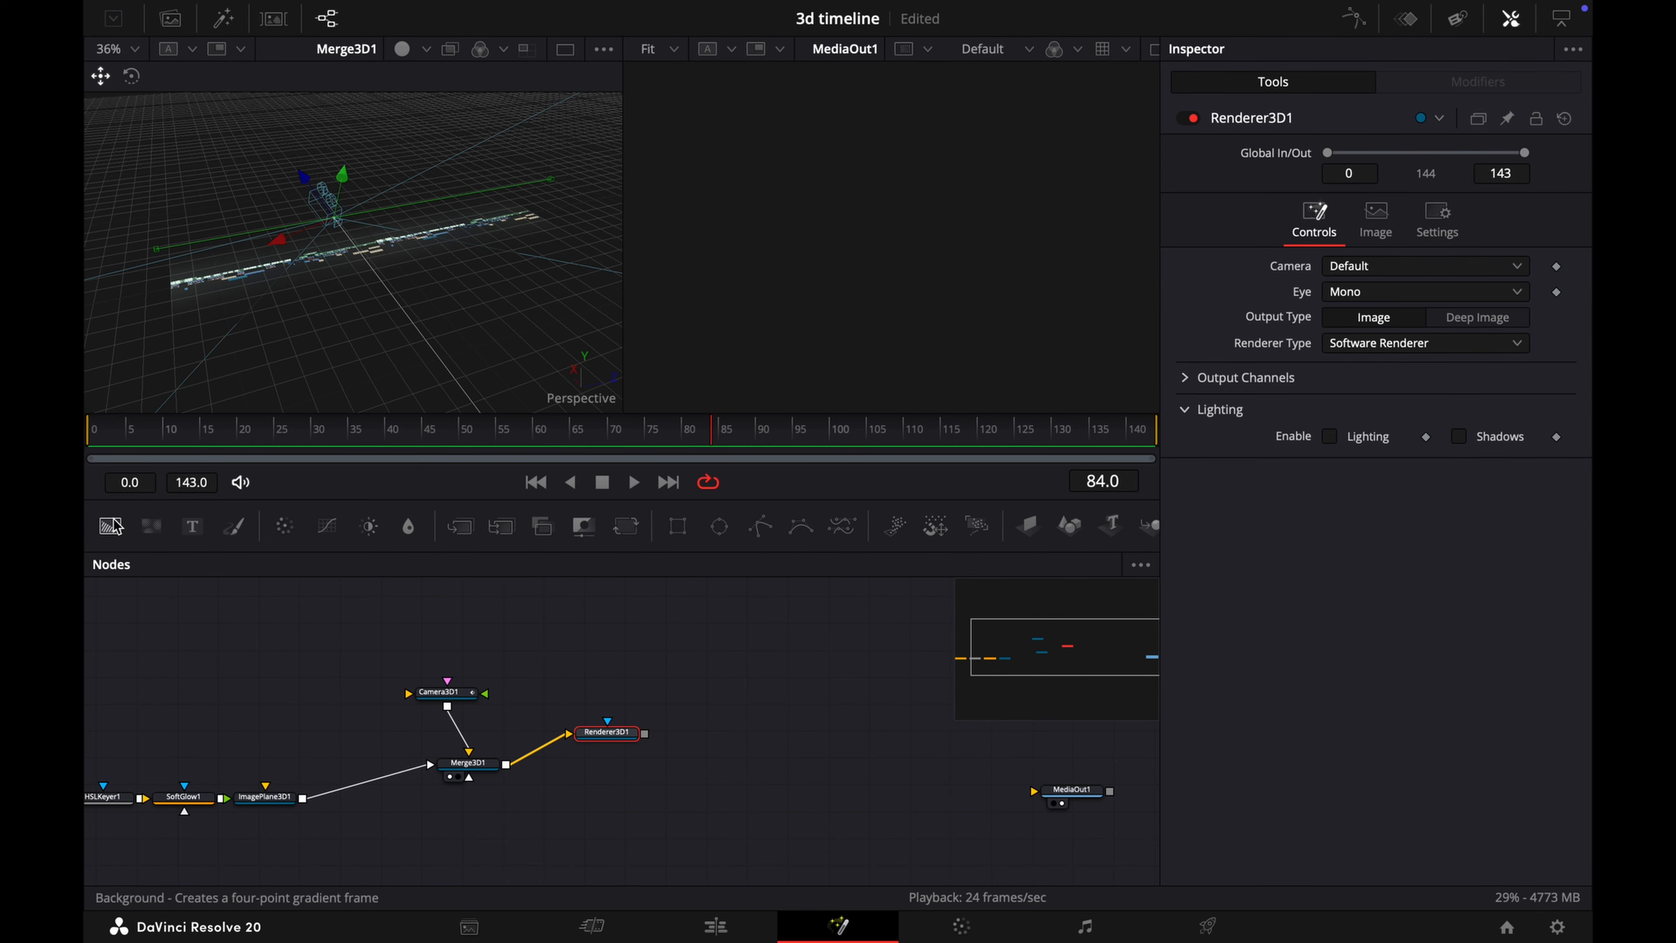
Step: Add a Background node merged behind Renderer3D1's output and connect the merge to MediaOut1
{"action": "left_click", "coordinate": [114, 526]}
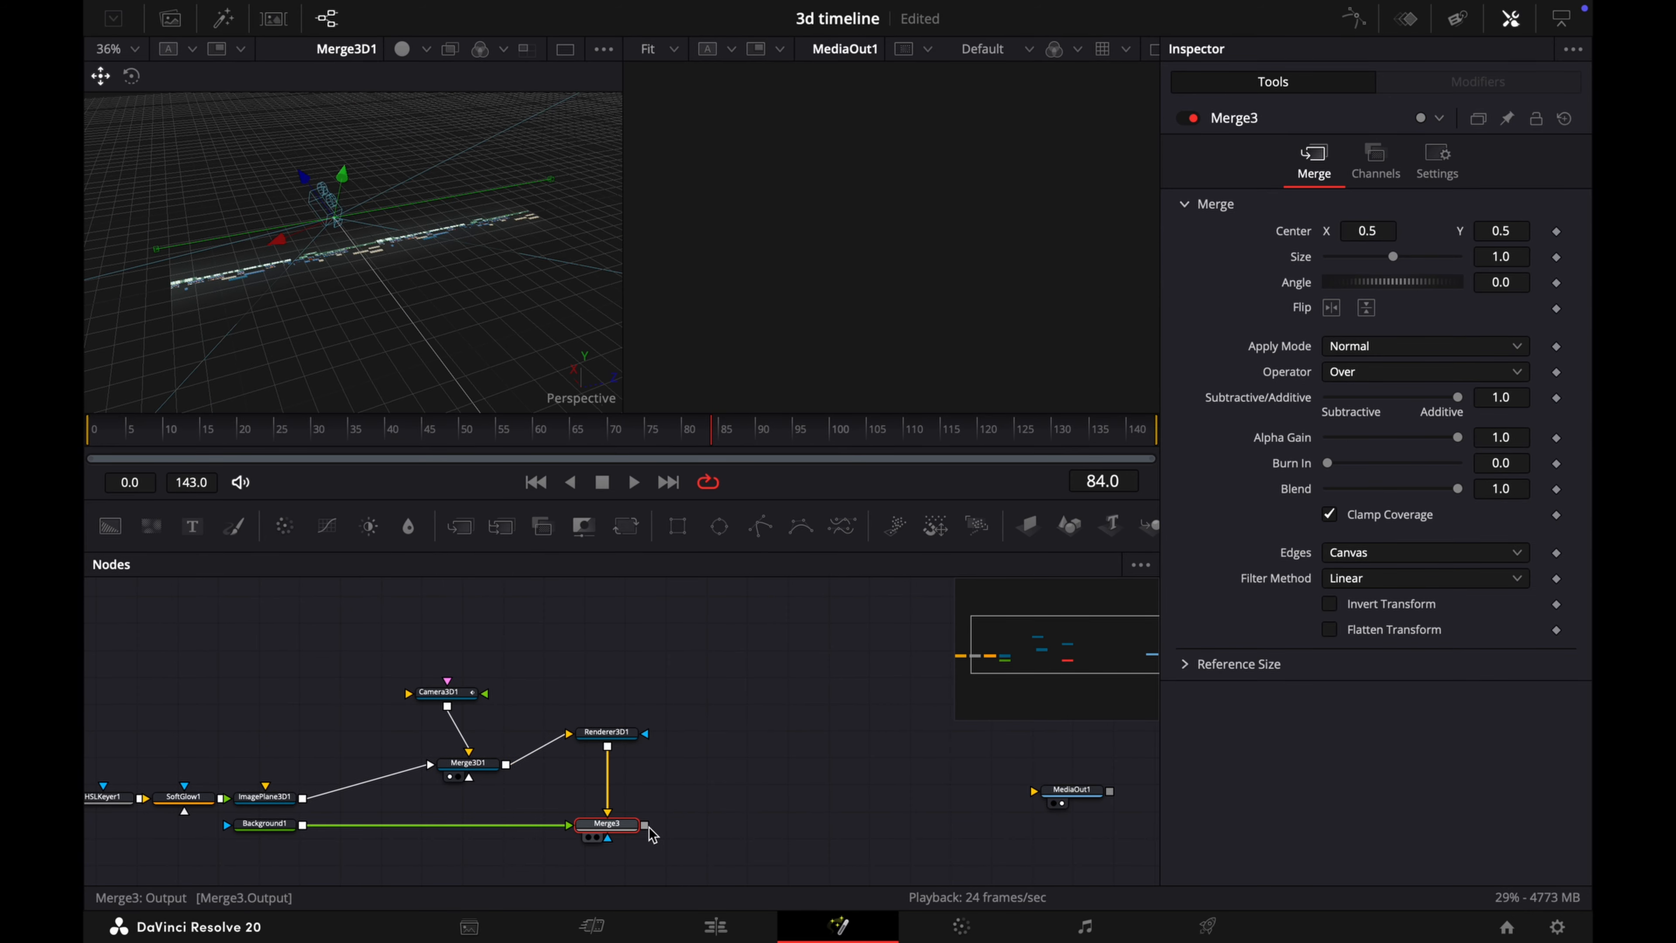
{"action": "left_click_drag", "start_coordinate": [644, 825], "coordinate": [1039, 799]}
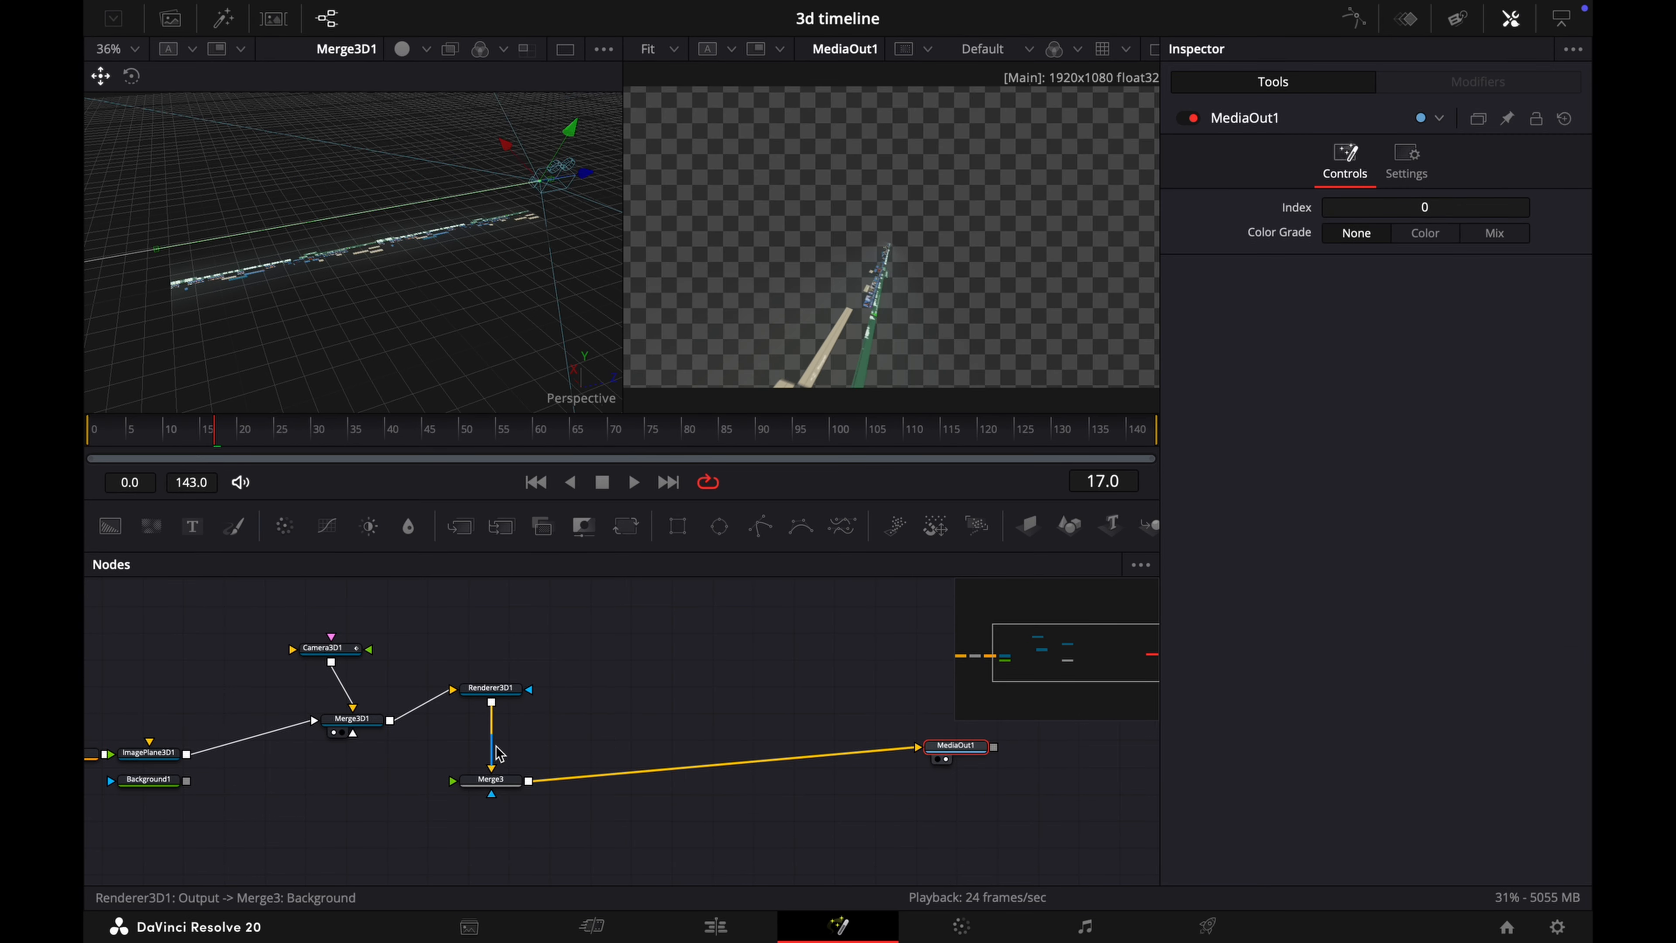
{"action": "left_click_drag", "start_coordinate": [187, 780], "coordinate": [491, 688]}
Step: Play back the composited camera flight and bring the SoftGlow1 part of the node graph into view
{"action": "left_click", "coordinate": [634, 483]}
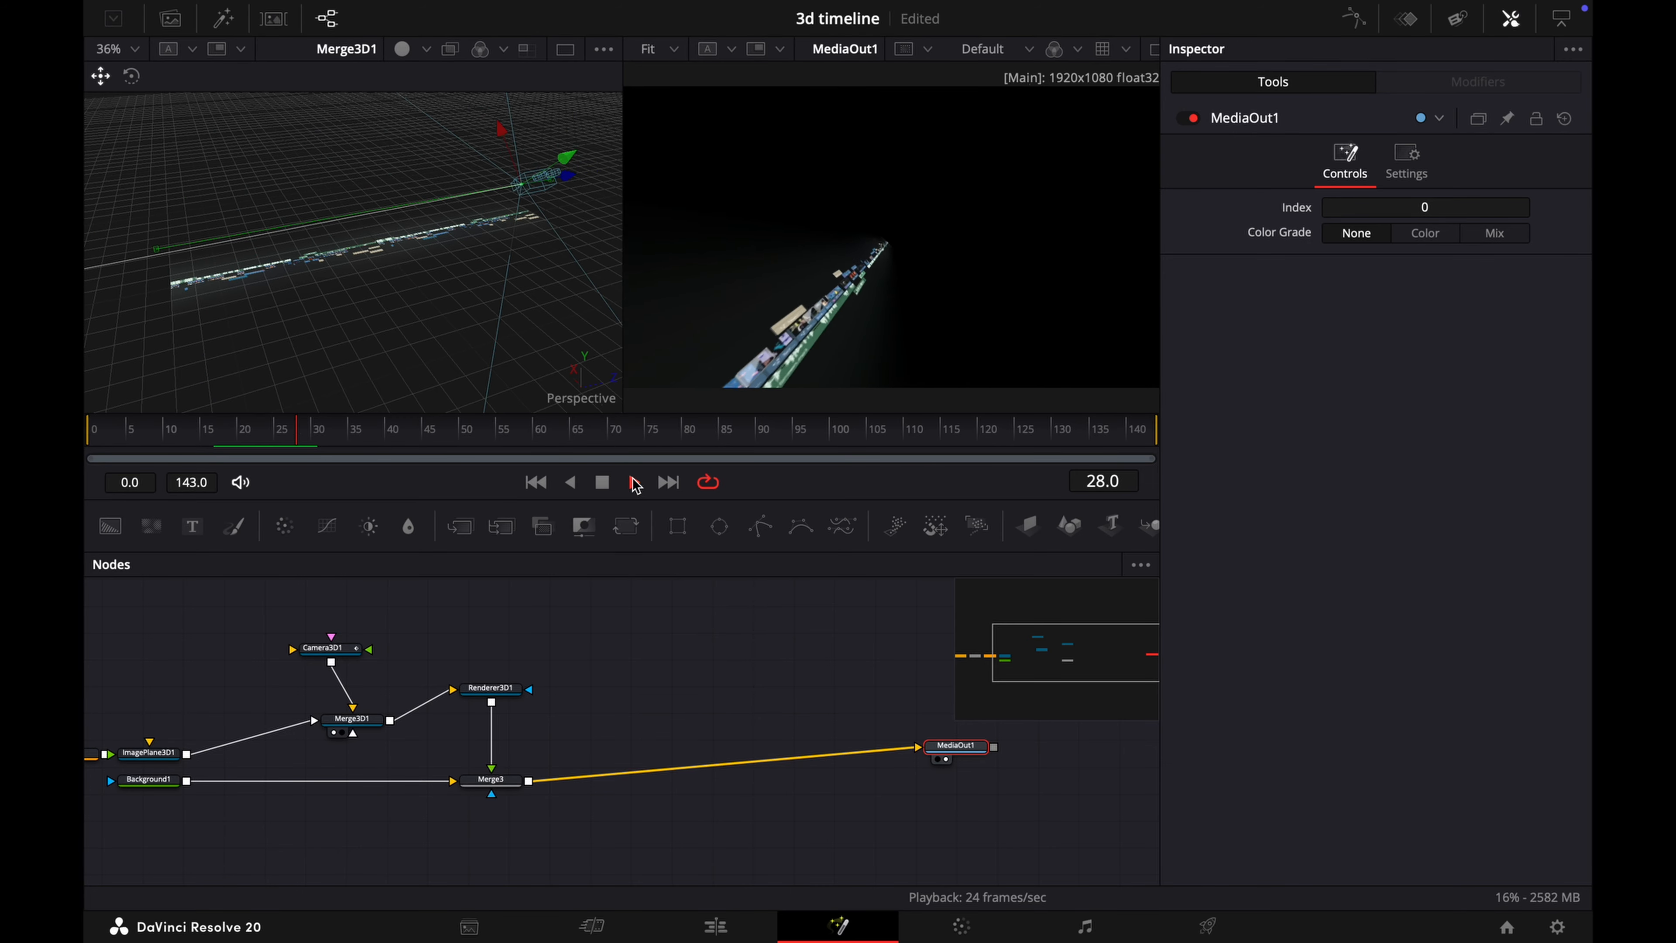
{"action": "left_click", "coordinate": [632, 484]}
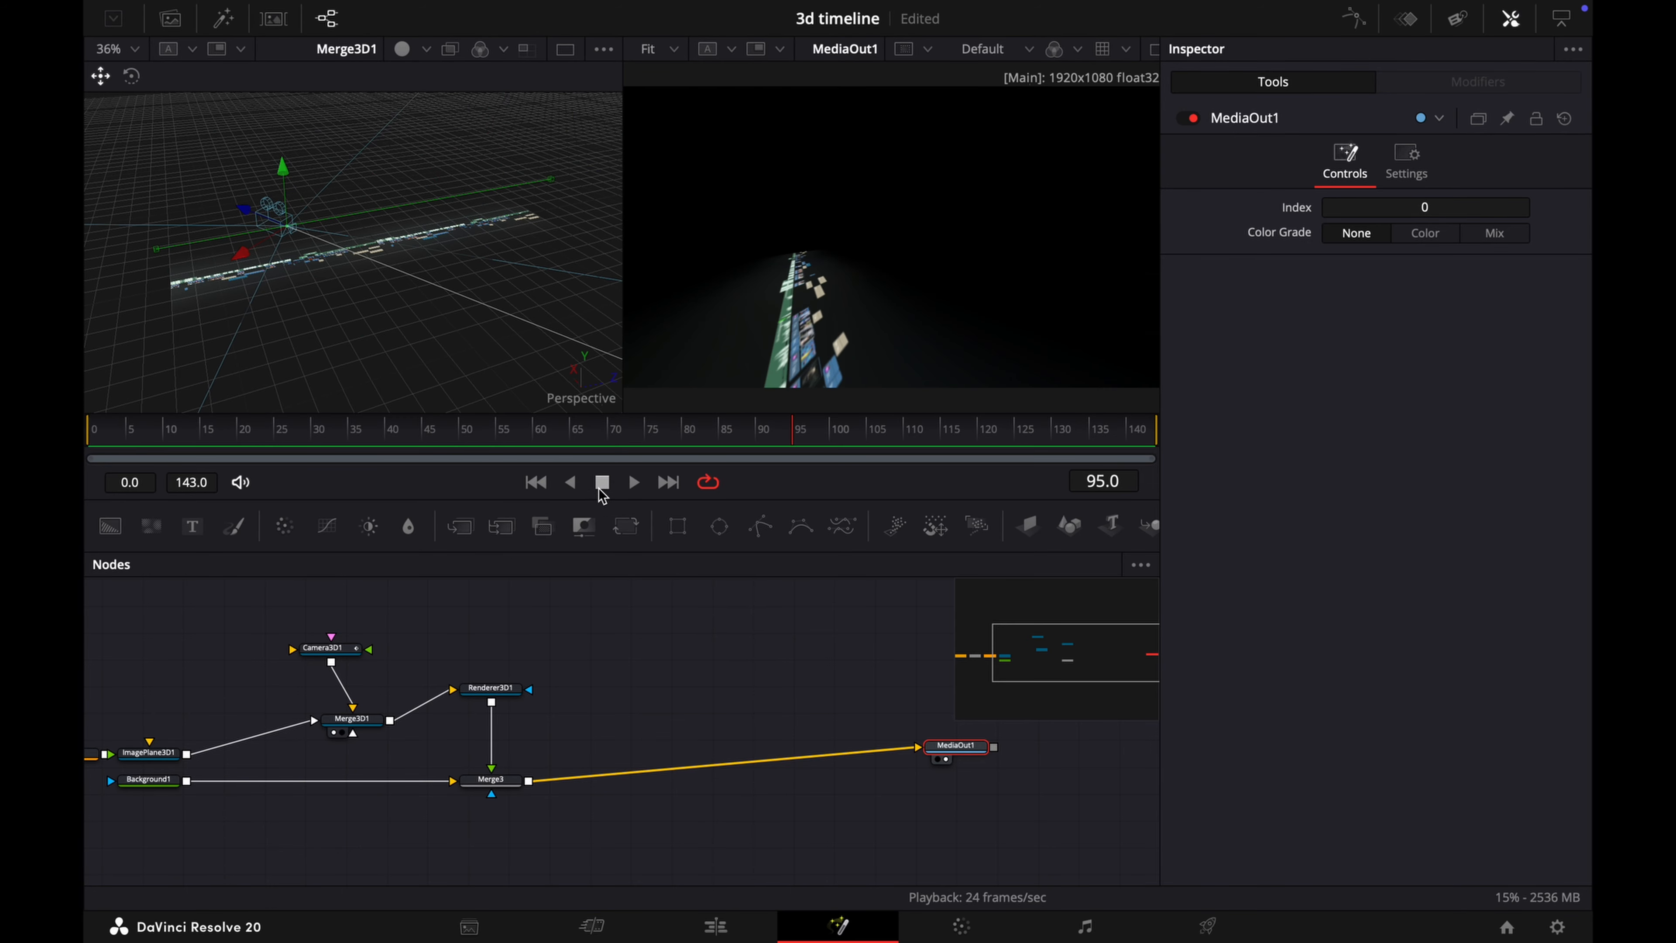
{"action": "scroll", "coordinate": [437, 754], "scroll_direction": "left", "scroll_amount": 10}
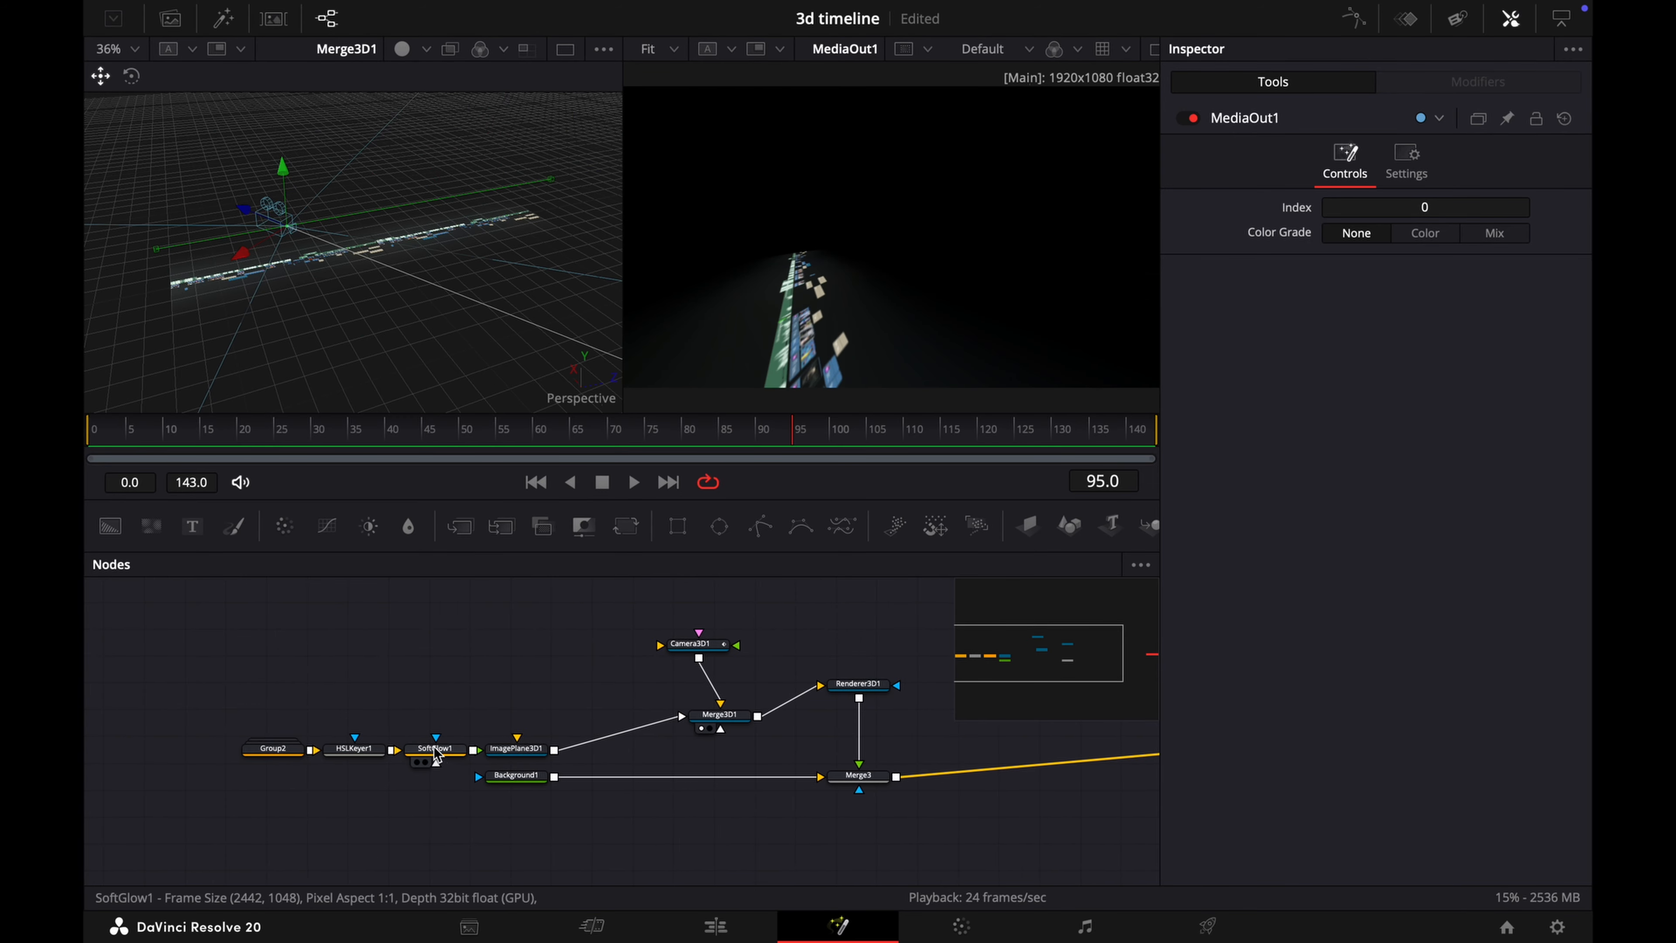